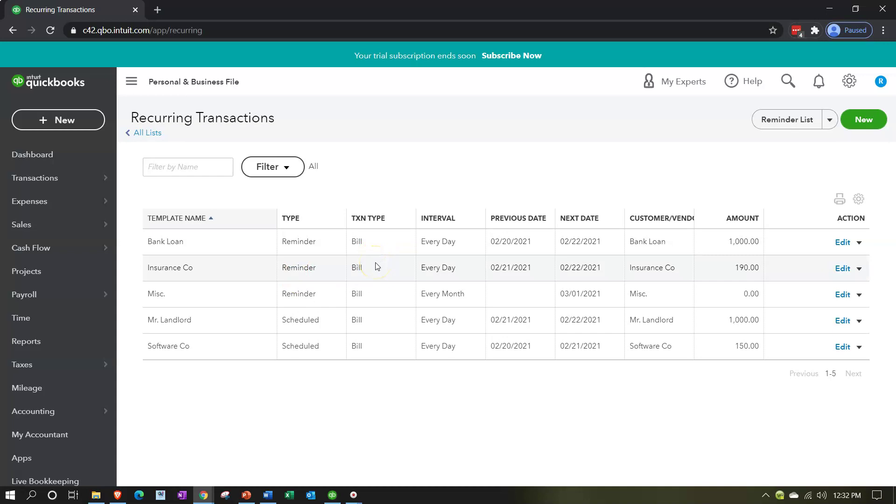
Check the empty Reminder List, then return to the Recurring Transactions list
click(773, 128)
click(681, 273)
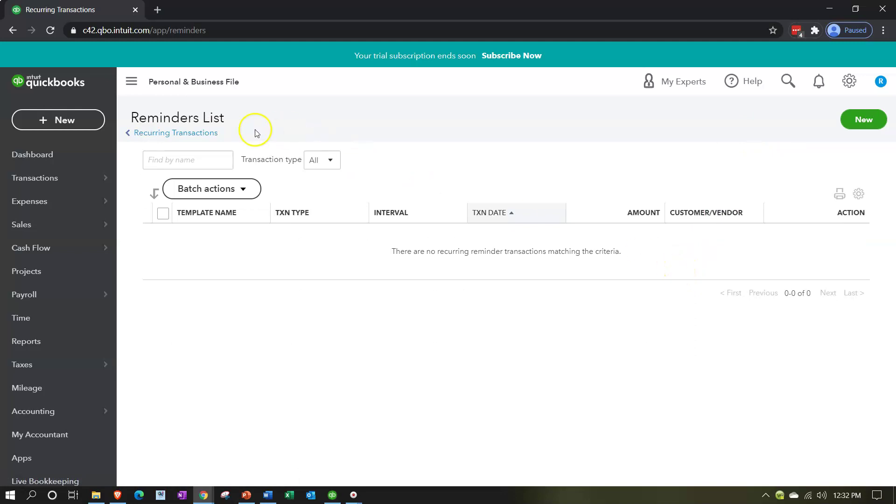
click(171, 133)
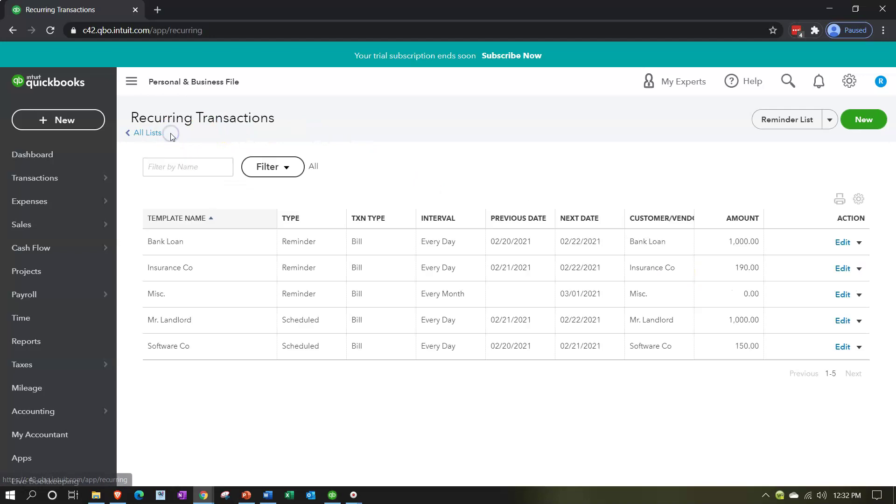
Review the Filter's template type and transaction type options, close it, and switch to QuickBooks Desktop
click(282, 170)
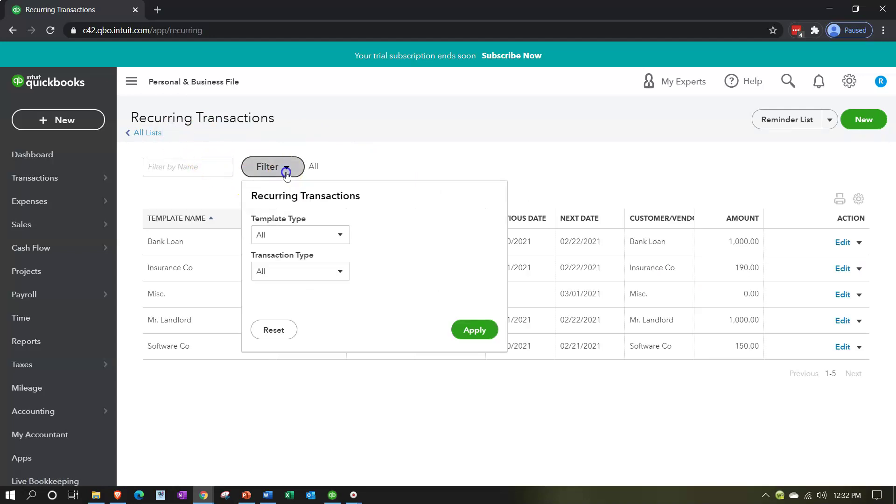
click(339, 234)
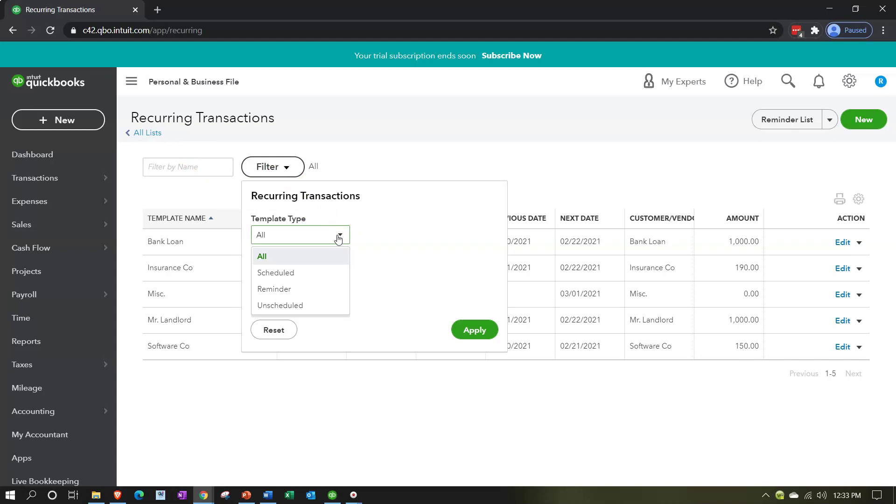
click(337, 236)
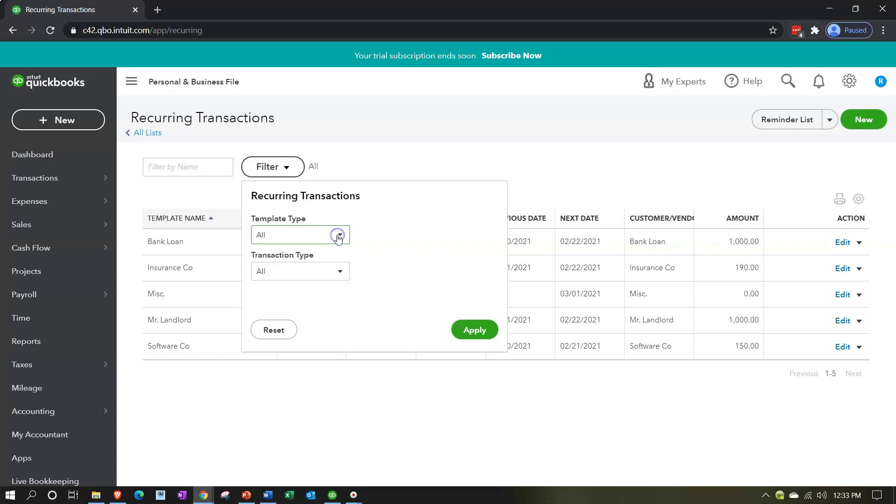
click(331, 274)
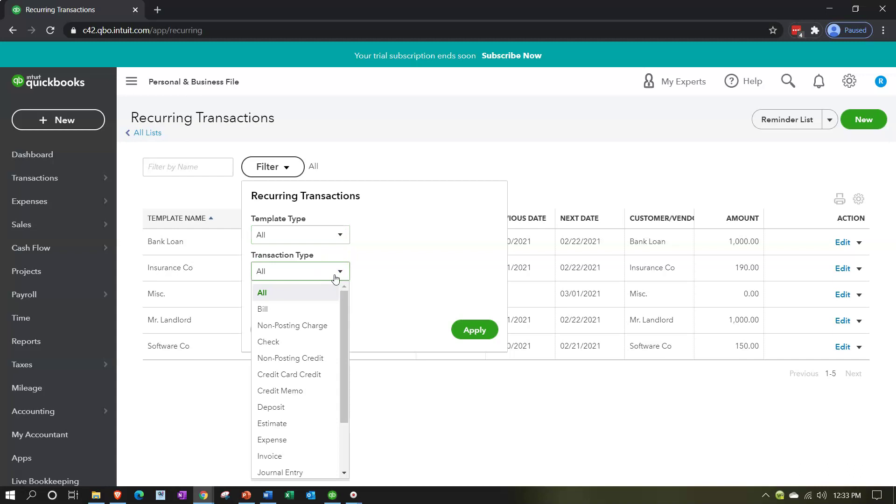
click(407, 169)
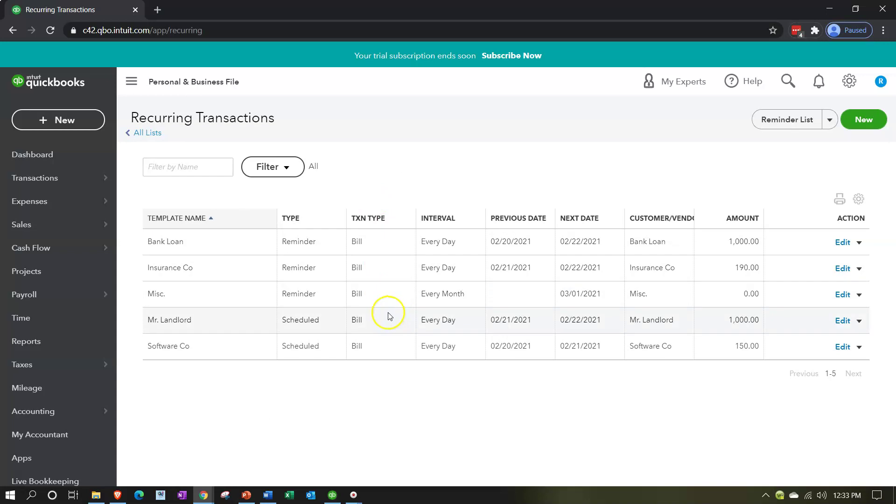
click(334, 495)
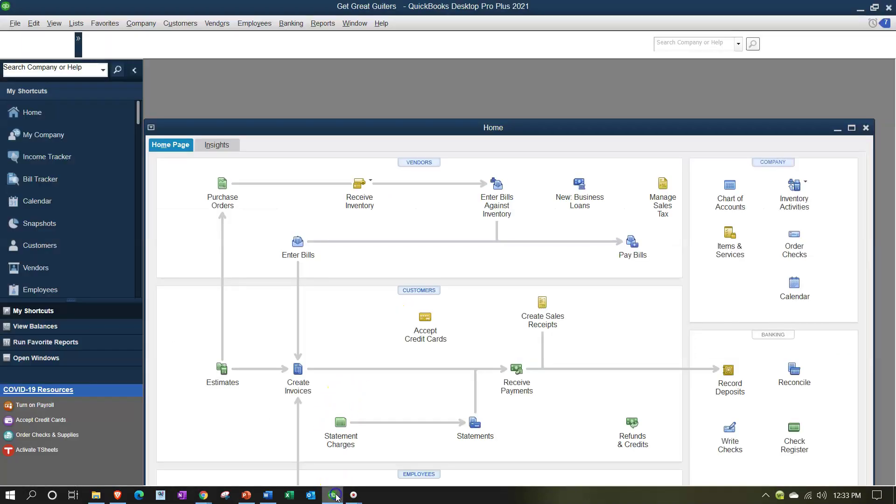
Maximize the Home page window and collapse the My Shortcuts pane
click(852, 127)
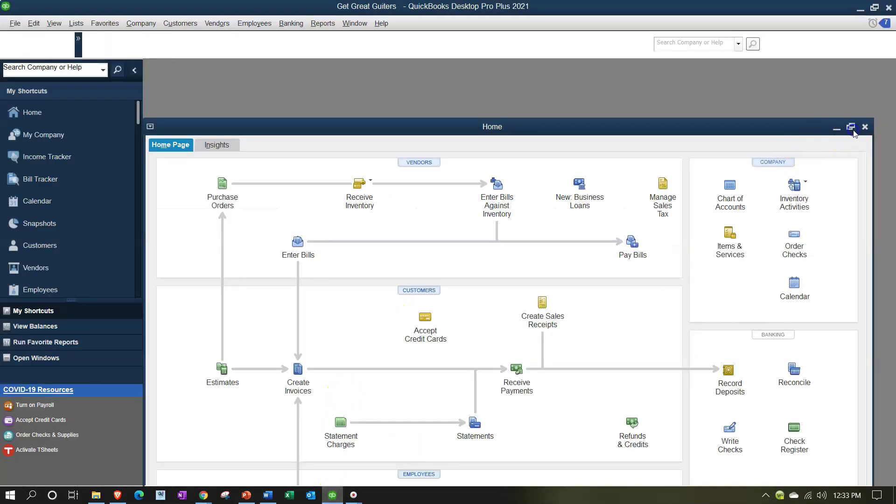
click(134, 70)
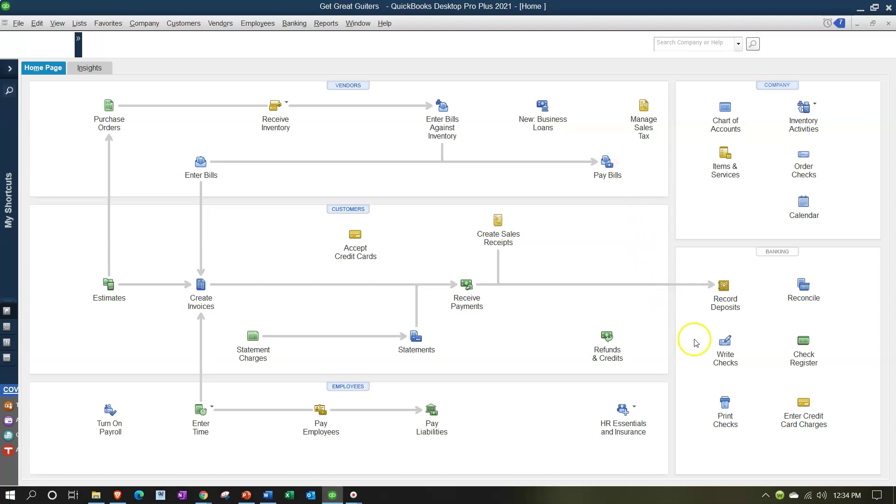
Try Write Checks on the Home page, then minimize QuickBooks Desktop to get back to Chrome
click(721, 357)
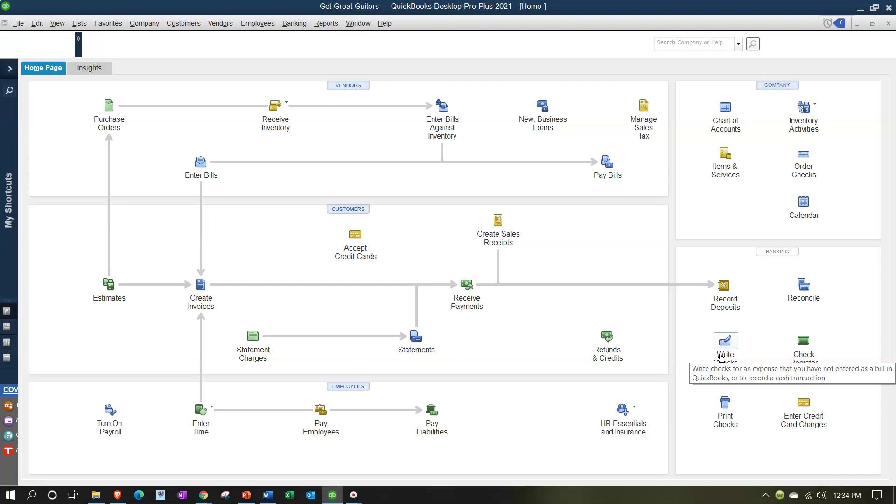
click(723, 359)
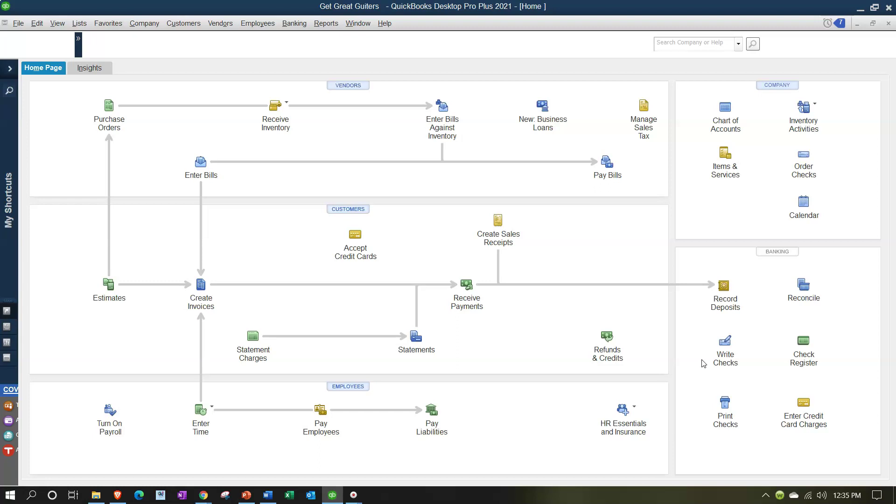
click(704, 356)
click(708, 349)
click(859, 12)
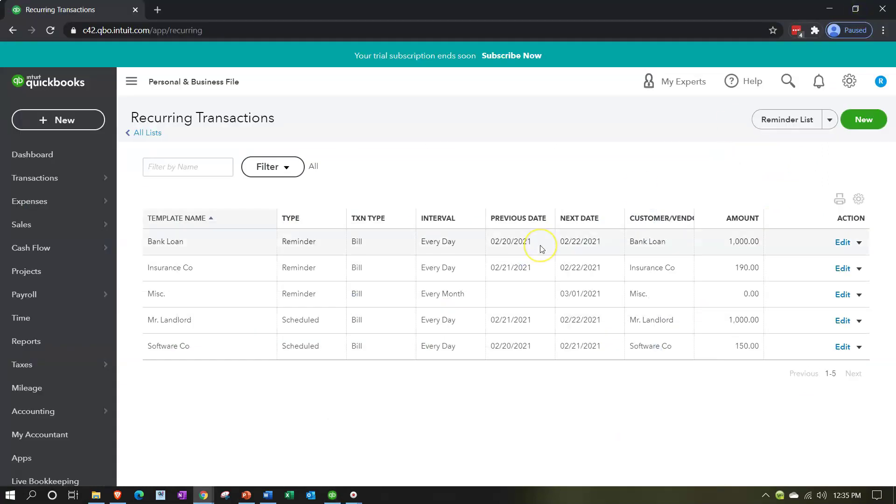
right_click(96, 12)
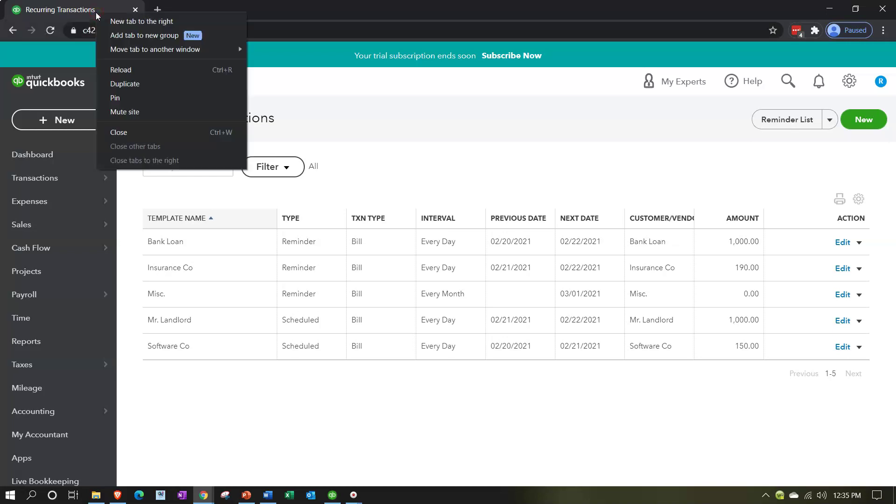
Duplicate the Recurring Transactions tab twice and go to Reports in the newest copy
click(125, 83)
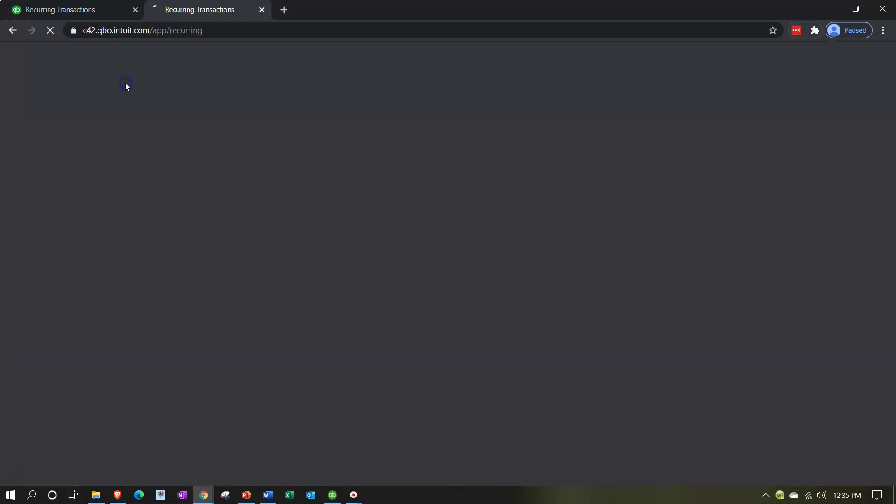
right_click(215, 9)
click(237, 77)
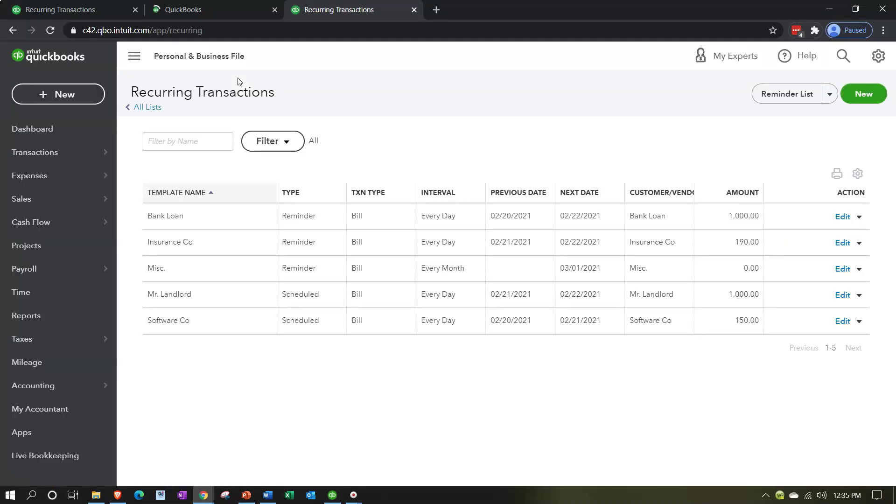
click(26, 345)
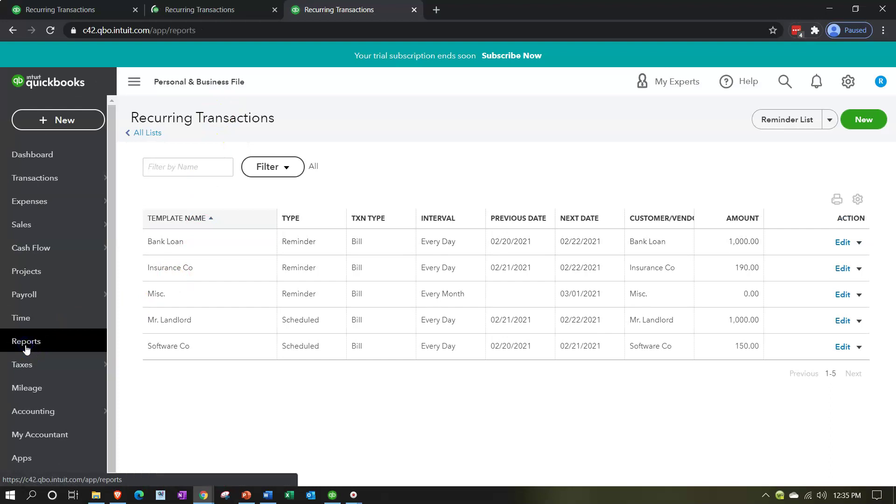
Run Profit and Loss for 01/01/2021–12/31/2021, zoom in, and return to the second tab
click(194, 385)
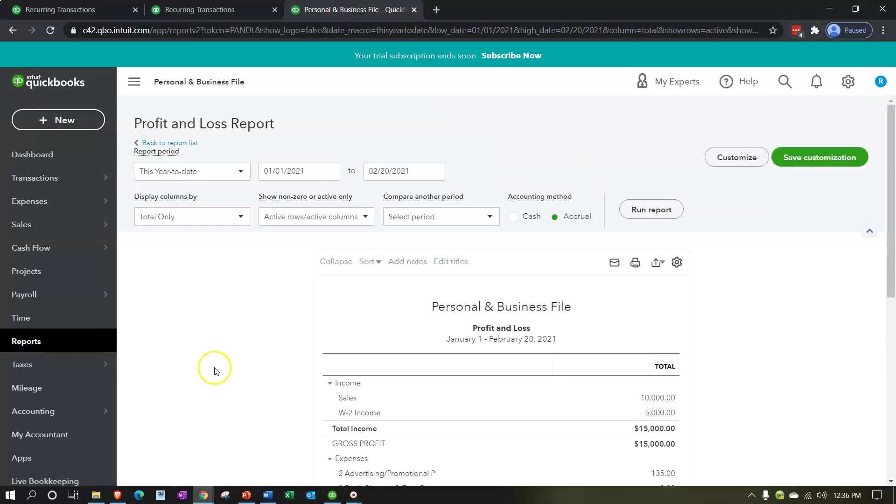
click(299, 170)
key(ctrl+a)
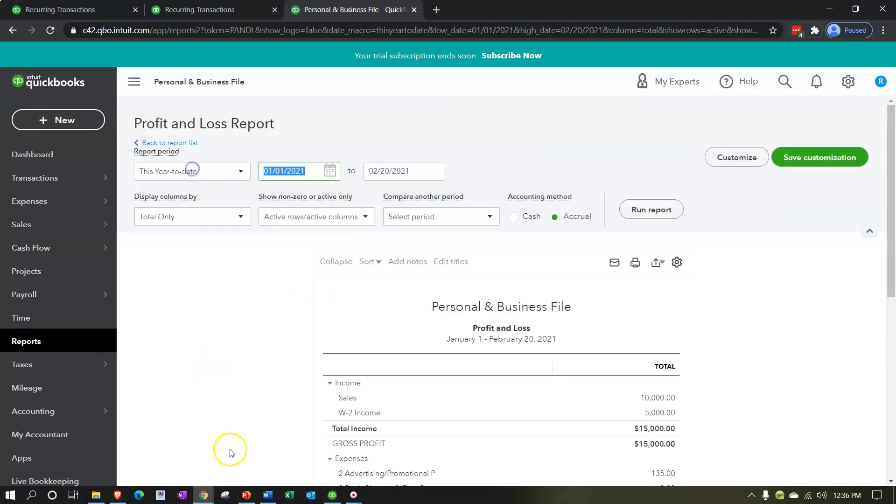
text(01/01/2021)
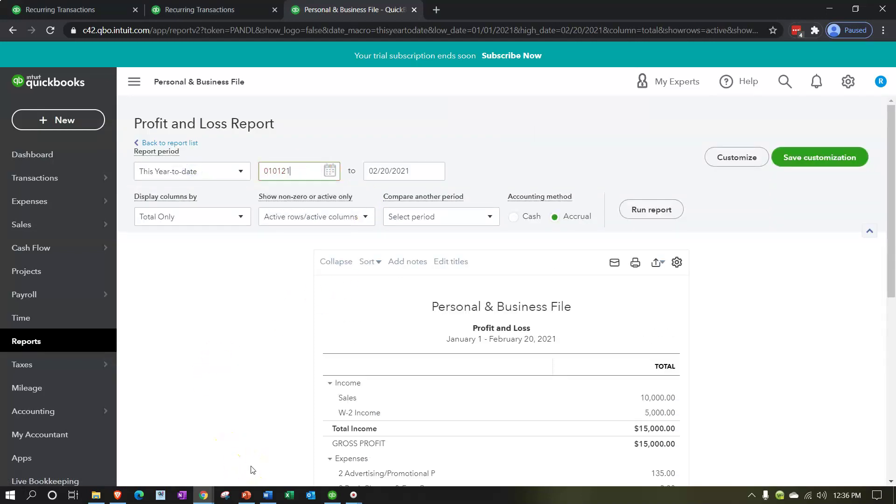
key(Tab)
text(123121)
key(Tab)
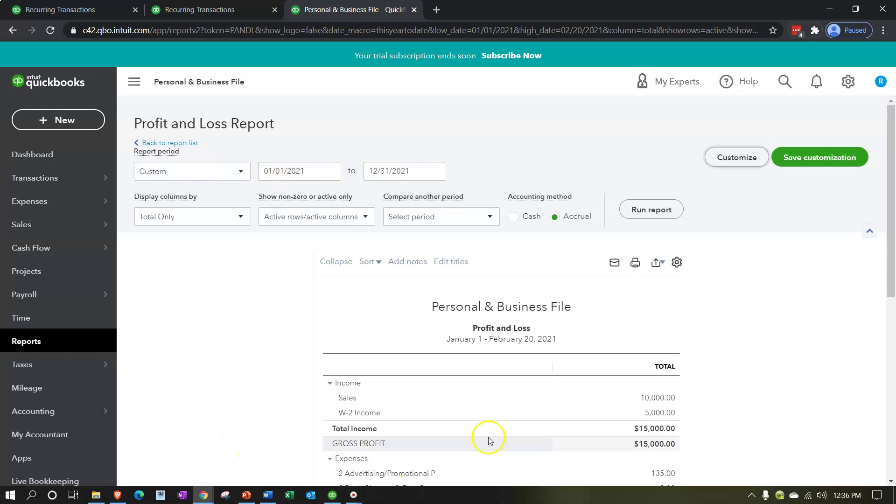
click(662, 212)
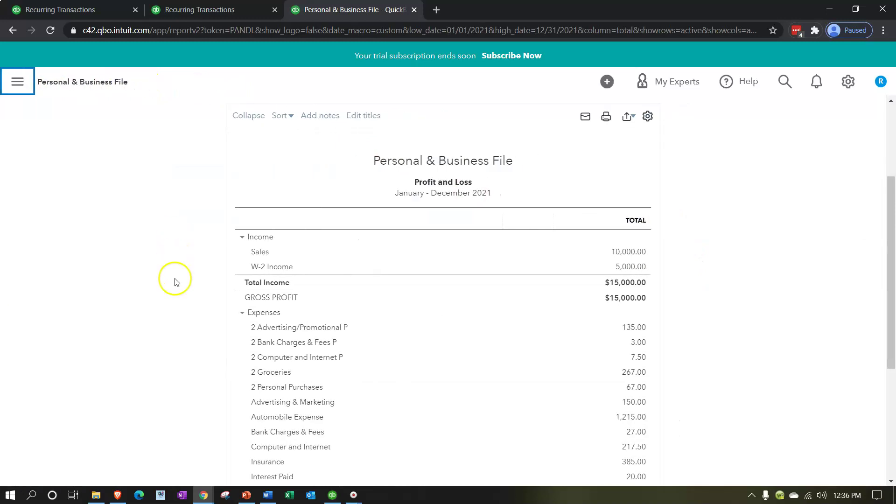
key(ctrl+plus)
key(ctrl+plus)
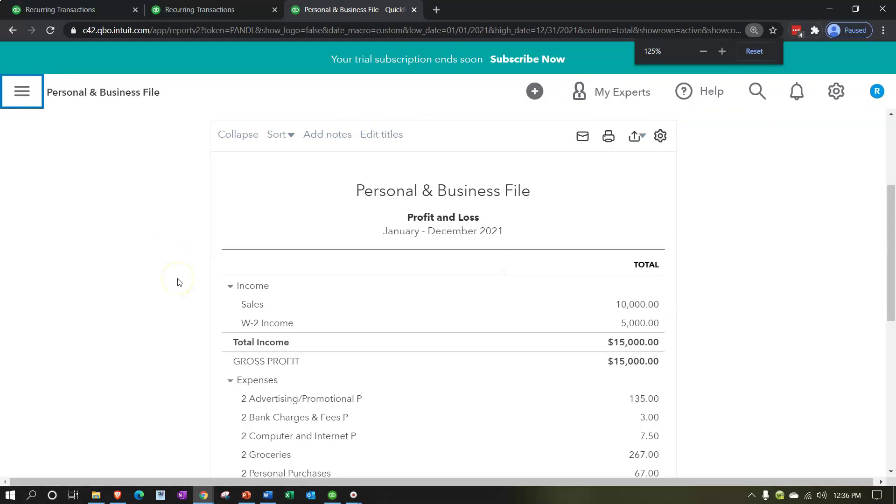
click(218, 11)
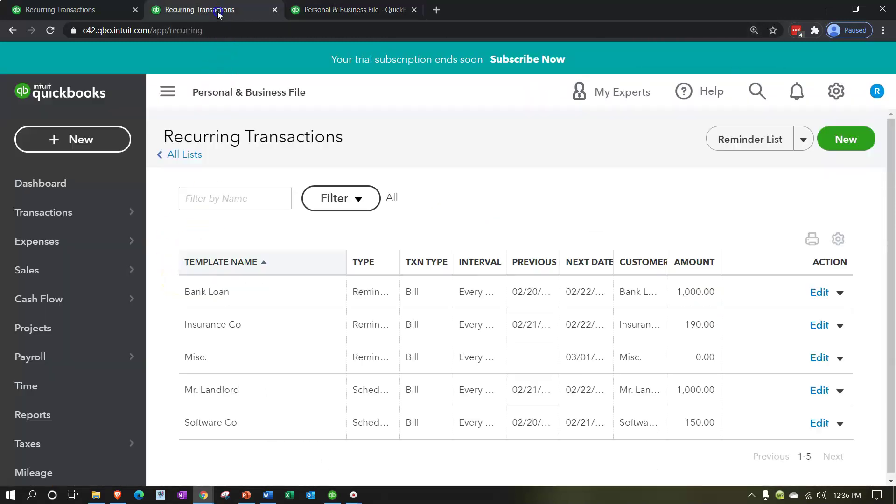
Open the Balance Sheet report from the Reports page
click(68, 416)
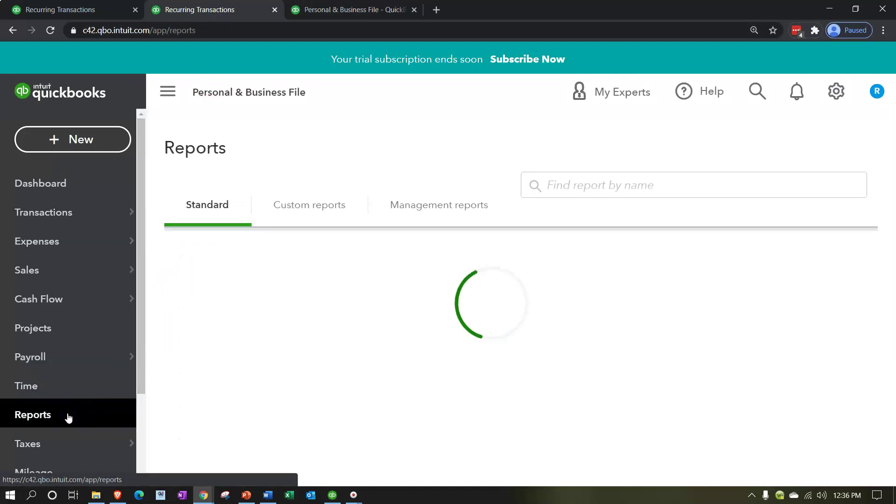
click(250, 437)
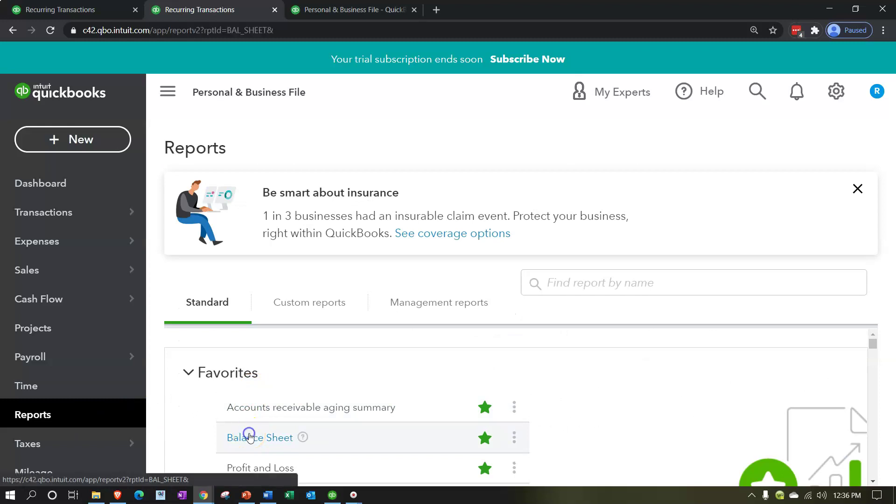
scroll(251, 438, down, 6)
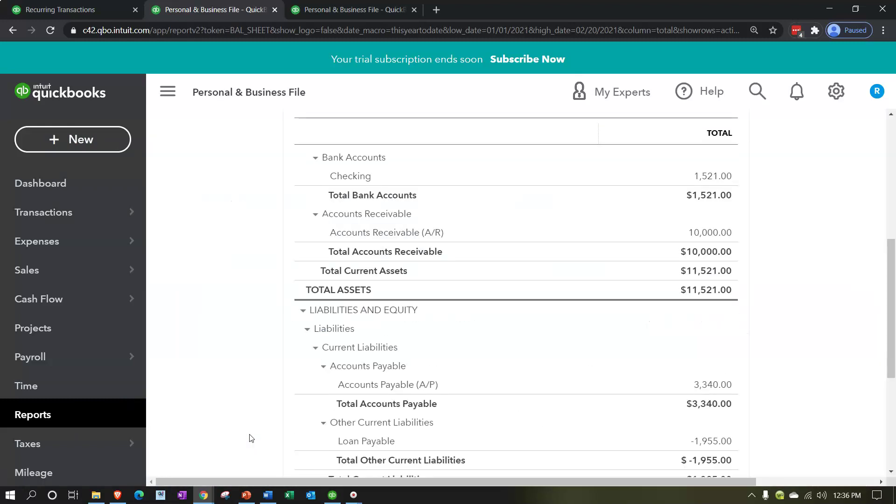
scroll(252, 435, up, 6)
Rerun the Balance Sheet for 01/01/2021 to 12/31/2021 with the sidebar hidden
click(392, 164)
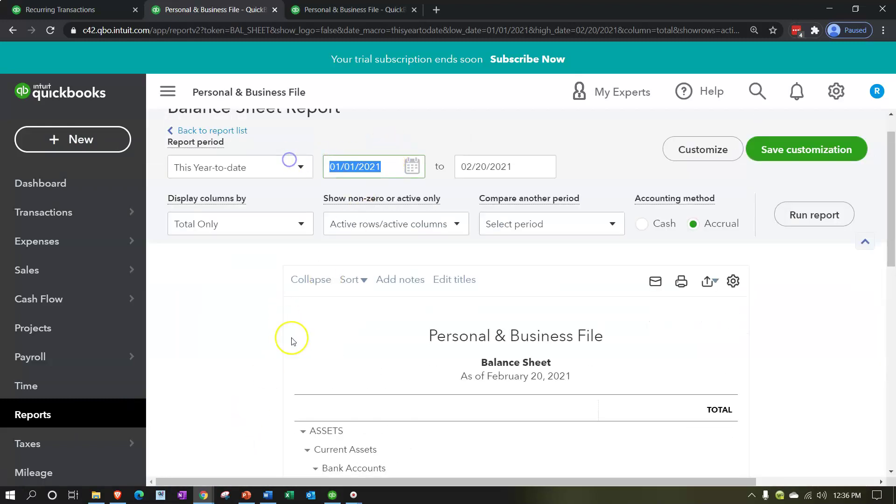
text(01/01/2021)
key(Tab)
text(123121)
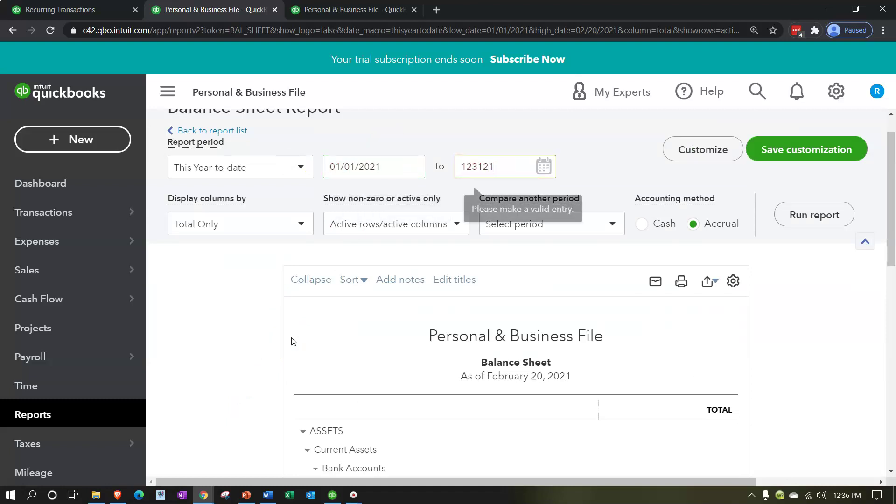
click(291, 342)
click(798, 210)
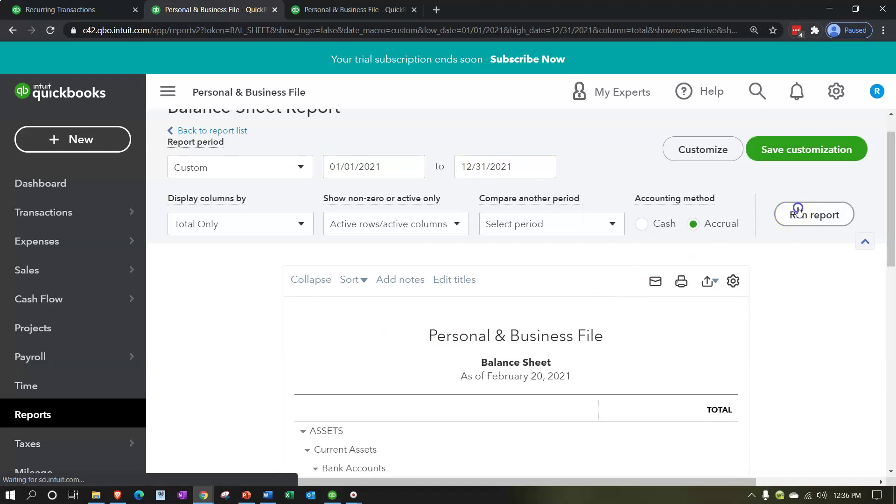
click(172, 101)
scroll(169, 170, down, 1)
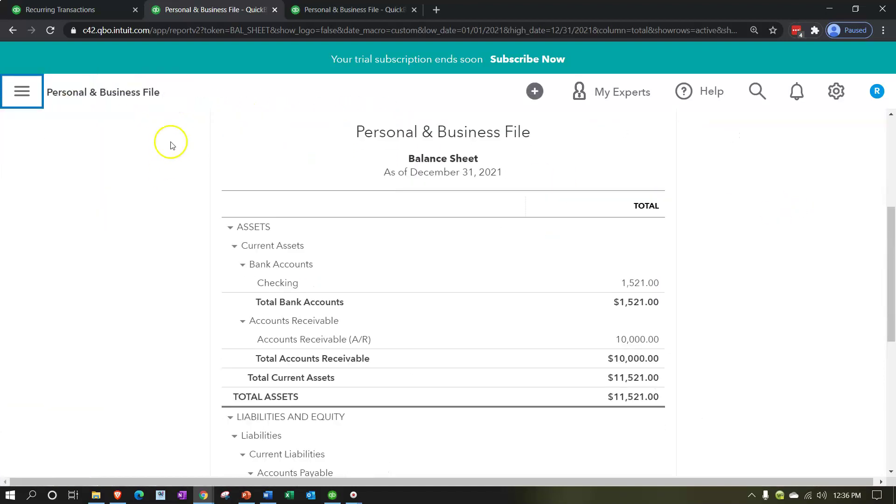
click(89, 9)
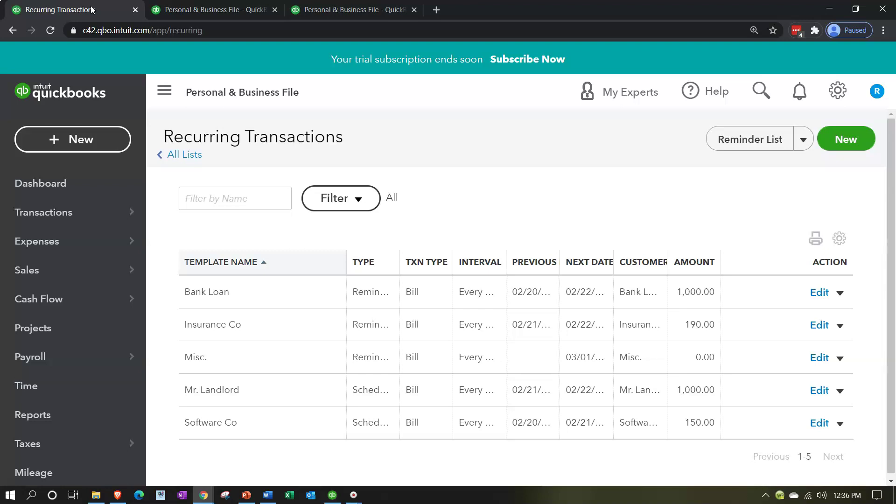
Start a new expense at 100% zoom with Mr. Landlord as the payee
click(97, 141)
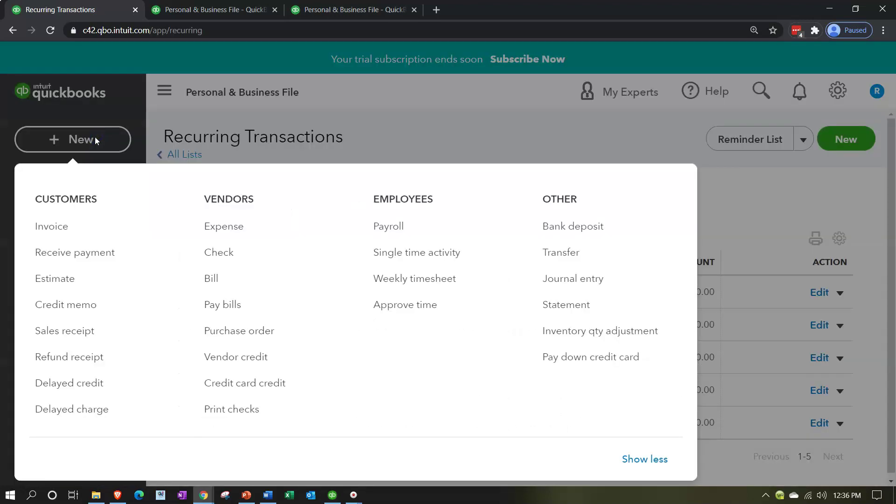
click(219, 227)
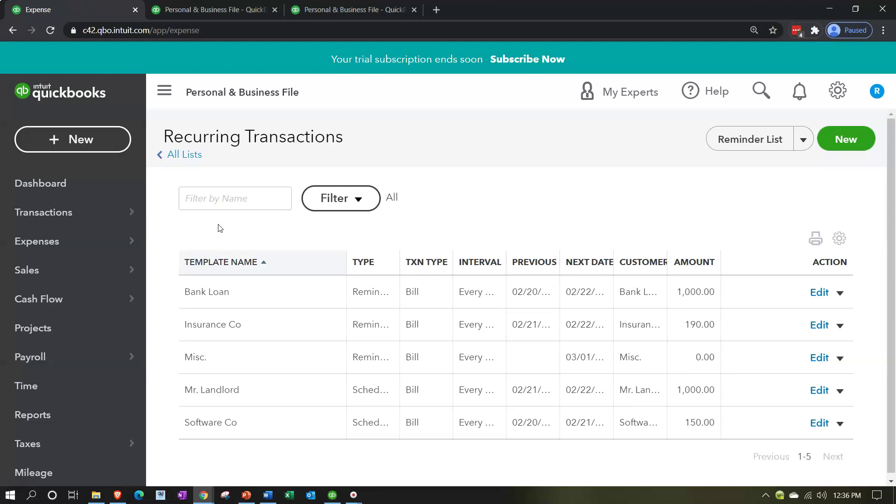
key(ctrl+minus)
key(ctrl+minus)
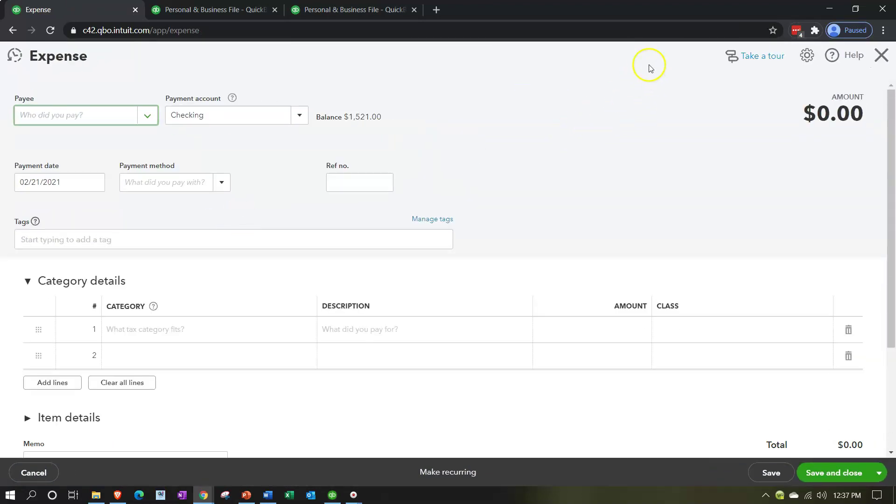
click(36, 115)
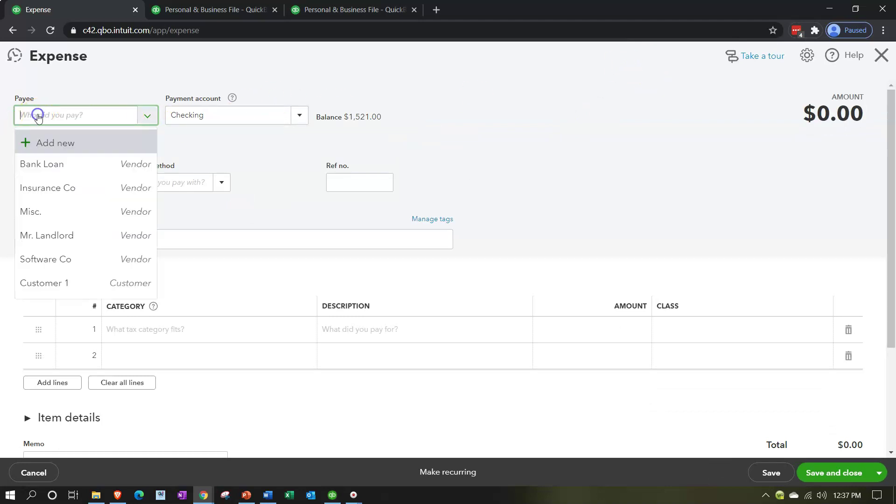
text(MR)
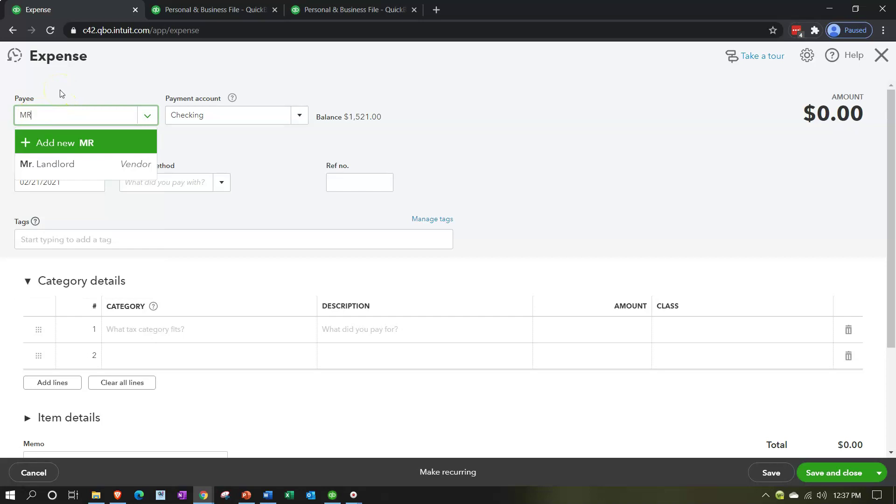
key(Down)
key(Tab)
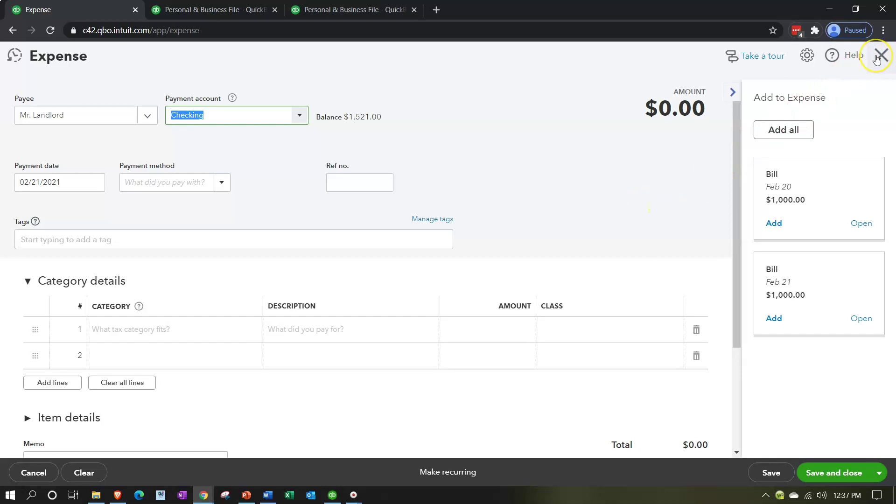
click(733, 92)
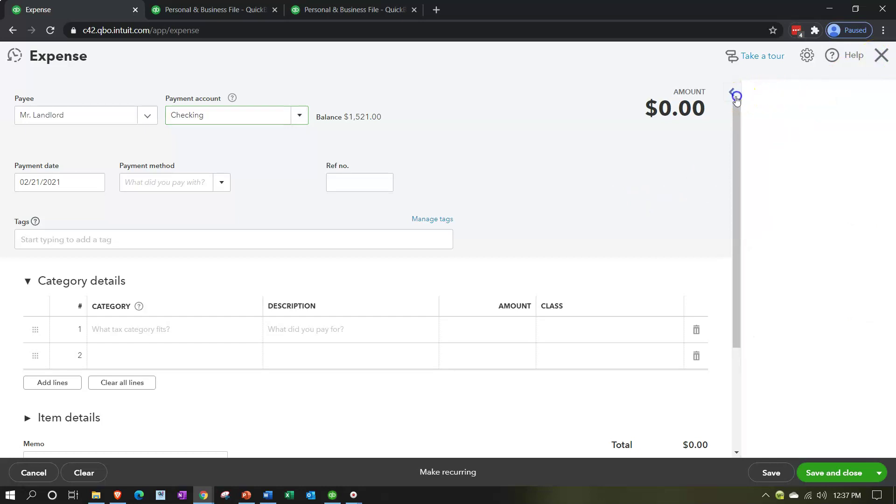
Set the expense's payment date to 12/31/2020
click(69, 183)
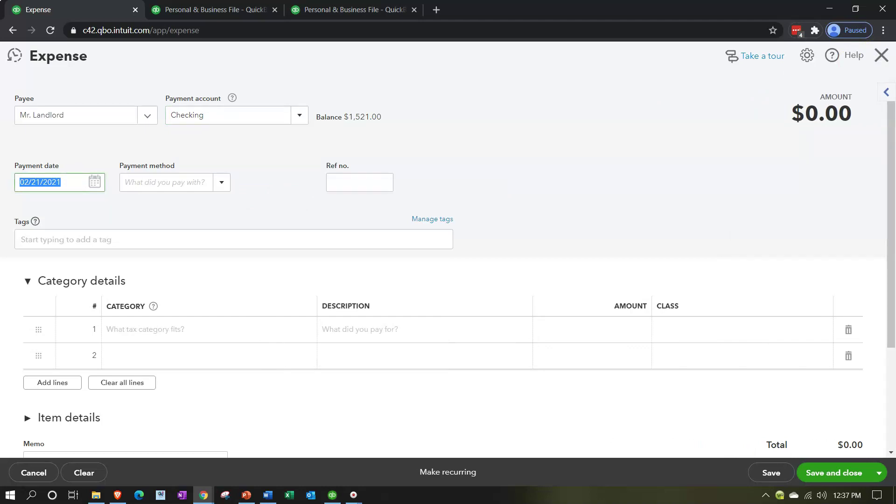
text(1231)
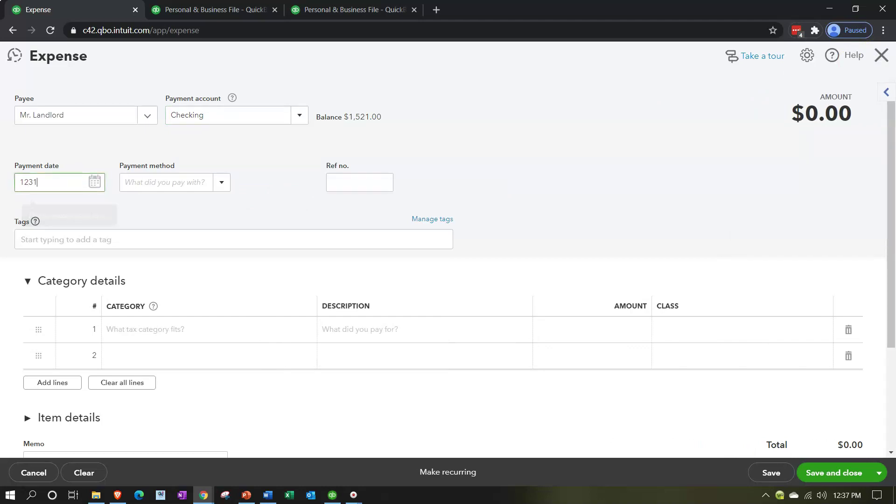
text(20")
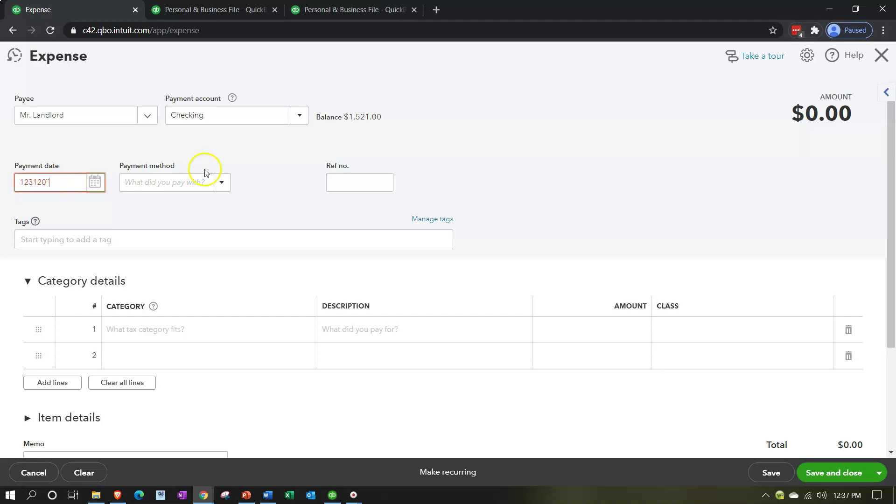
key(BackSpace)
key(BackSpace)
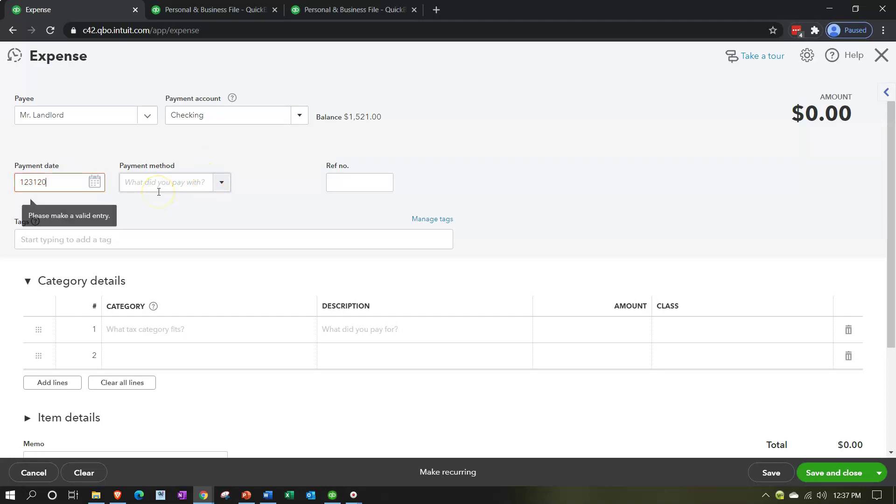
text(0)
key(Tab)
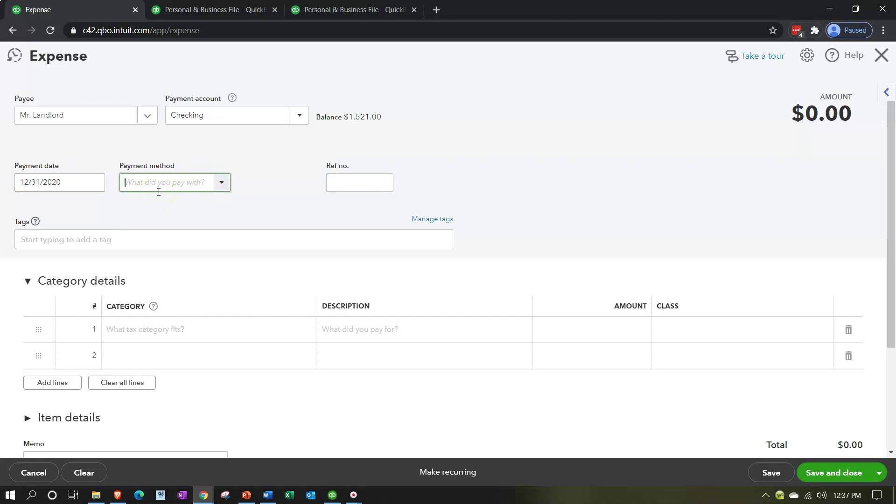
click(220, 180)
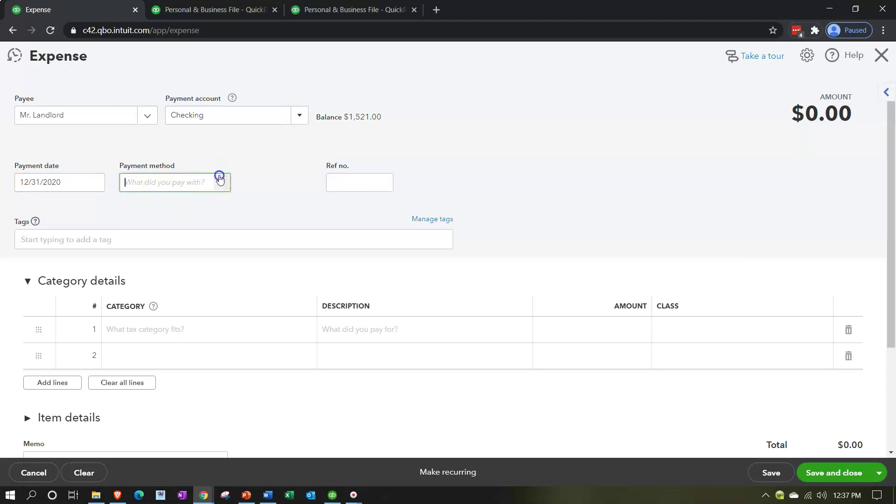
click(278, 186)
key(shift+Tab)
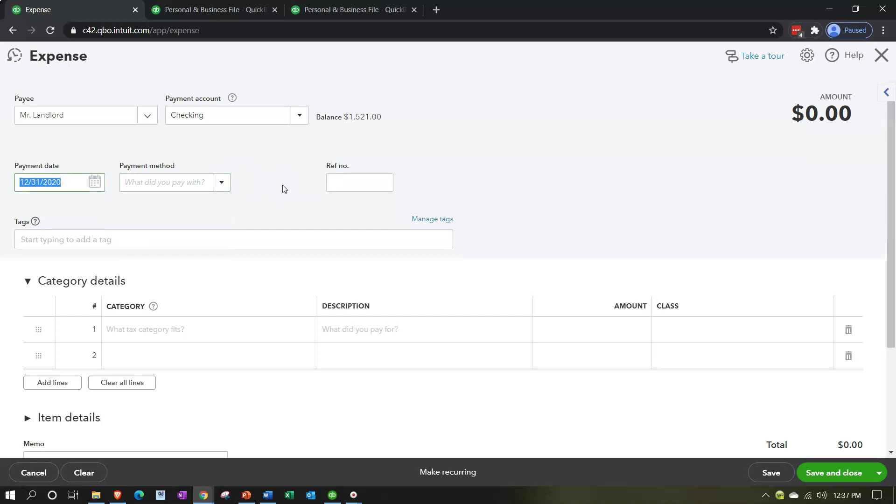
key(Tab)
key(Tab)
key(Tab)
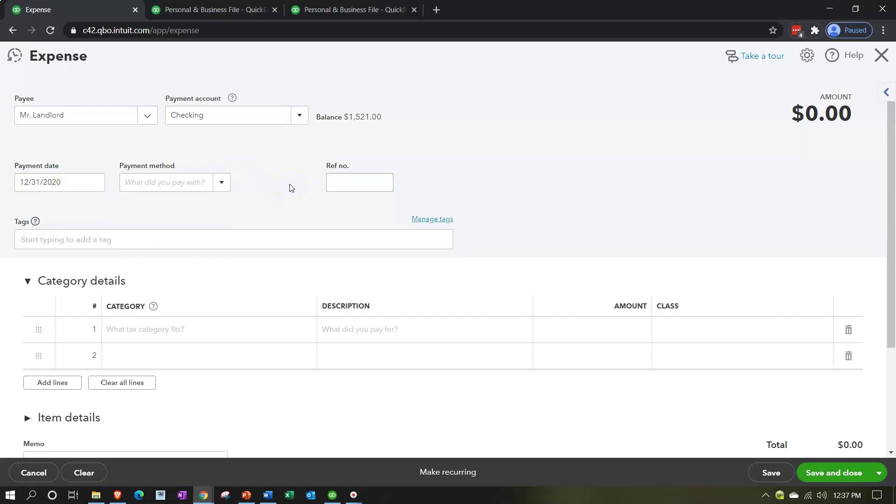
Add a Rent & Lease category line with an amount of 2,000.00
click(194, 329)
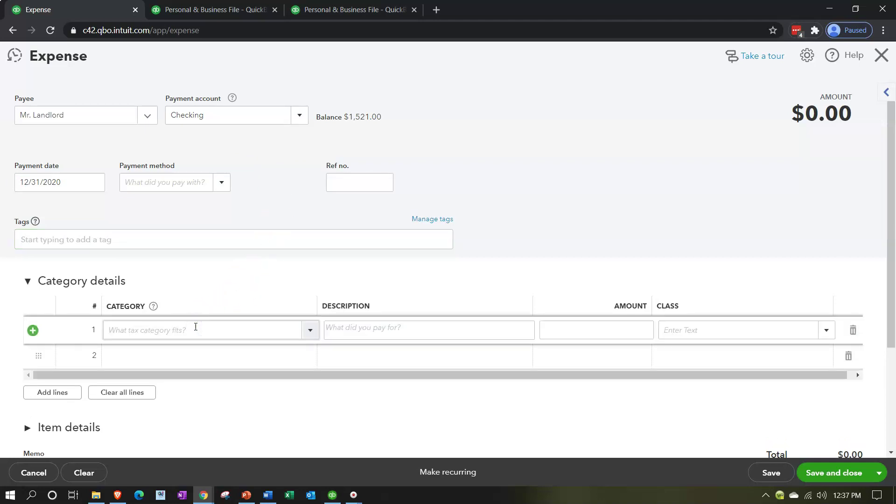
text(REN)
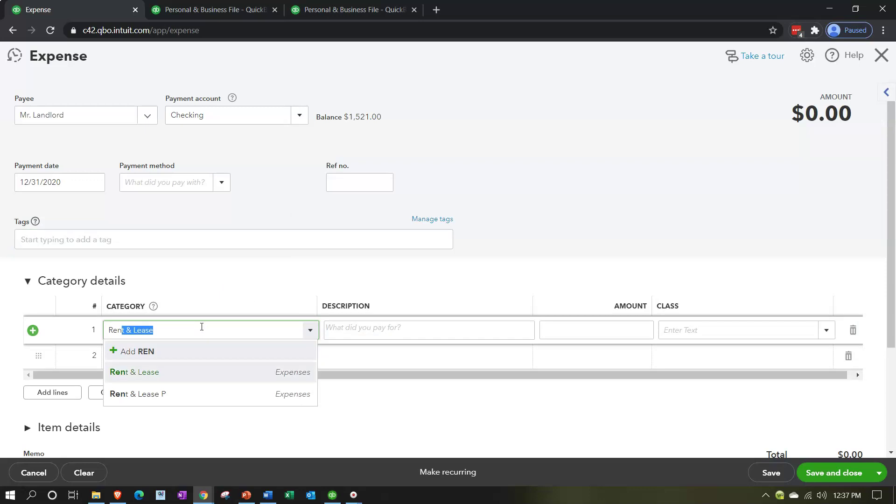
key(Tab)
key(Tab)
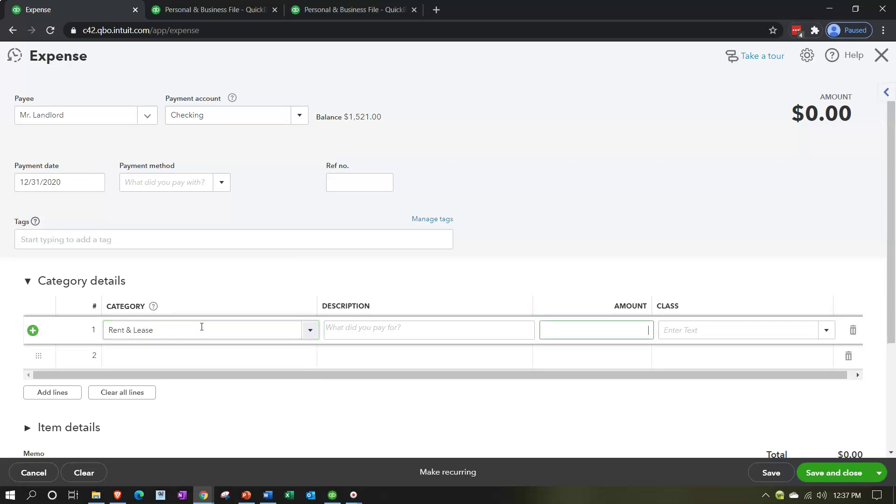
text(2000)
key(Tab)
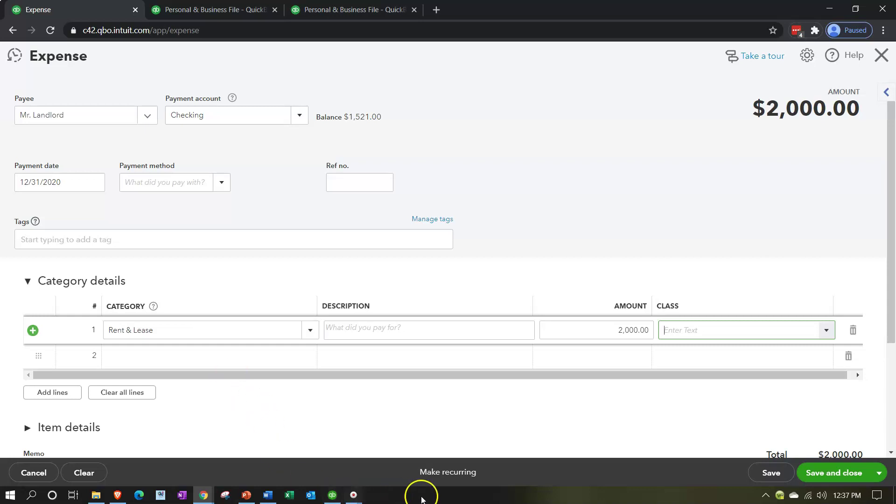
click(455, 475)
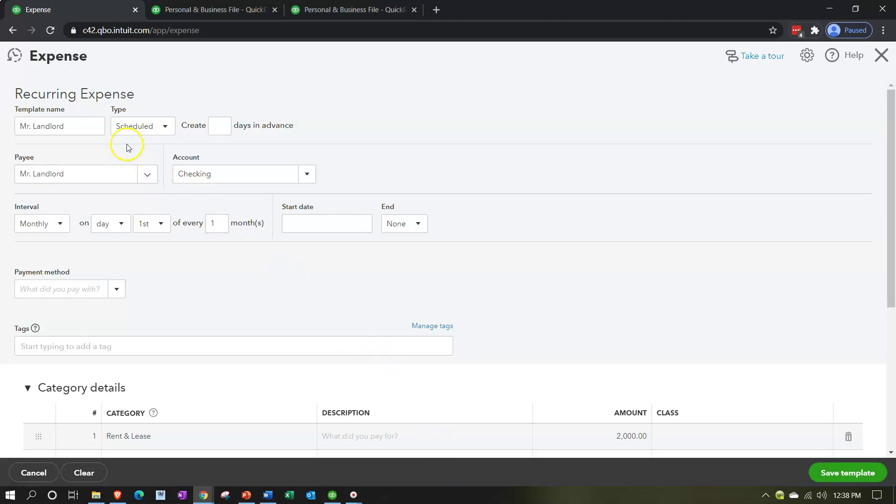
Change the recurring rent template's Type from Scheduled to Reminder
scroll(133, 154, down, 3)
scroll(135, 157, up, 3)
click(221, 126)
click(168, 125)
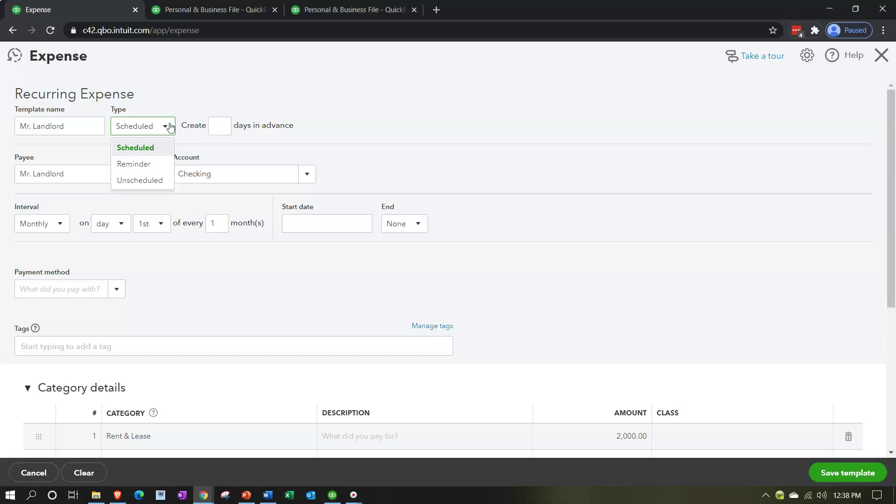
click(151, 167)
click(150, 166)
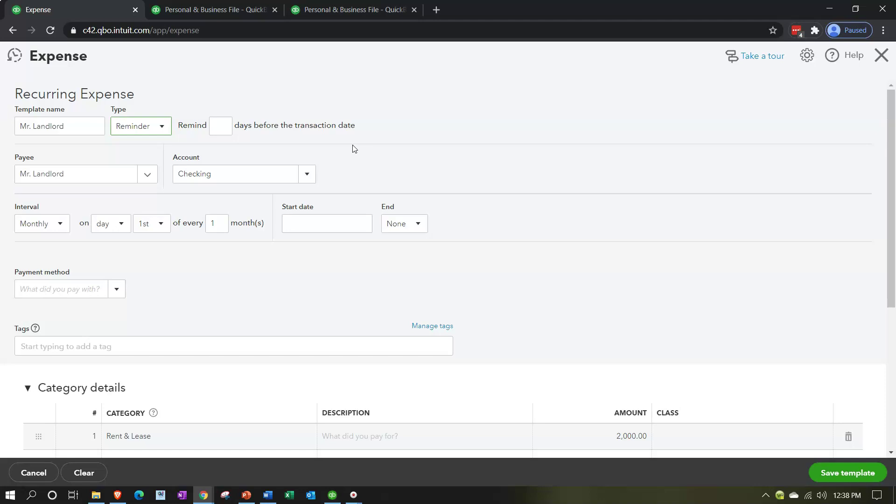
Schedule the reminder daily from 02/20/2021, 1 day ahead, with no end date
click(219, 127)
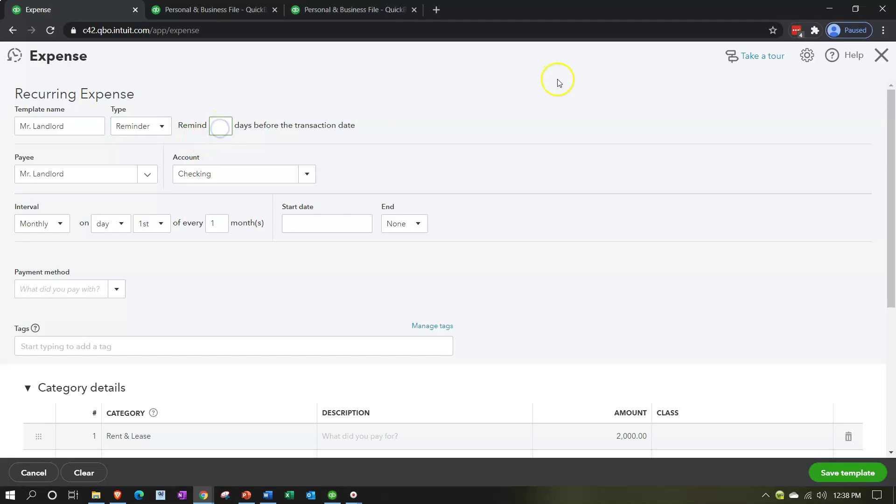
key(Tab)
key(Tab)
key(Tab)
key(Tab)
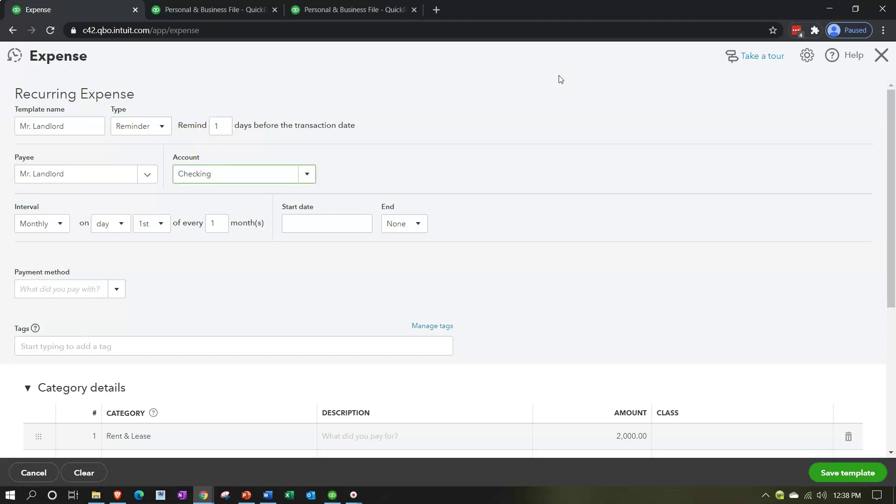
click(386, 157)
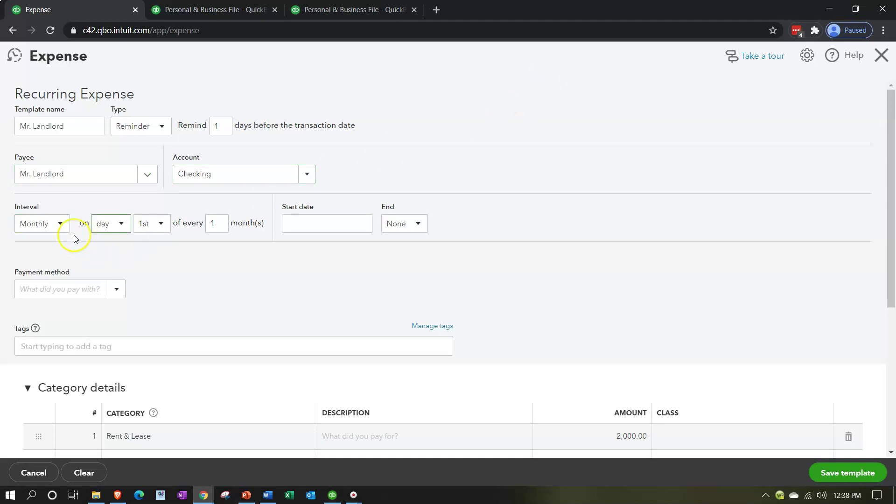
click(61, 226)
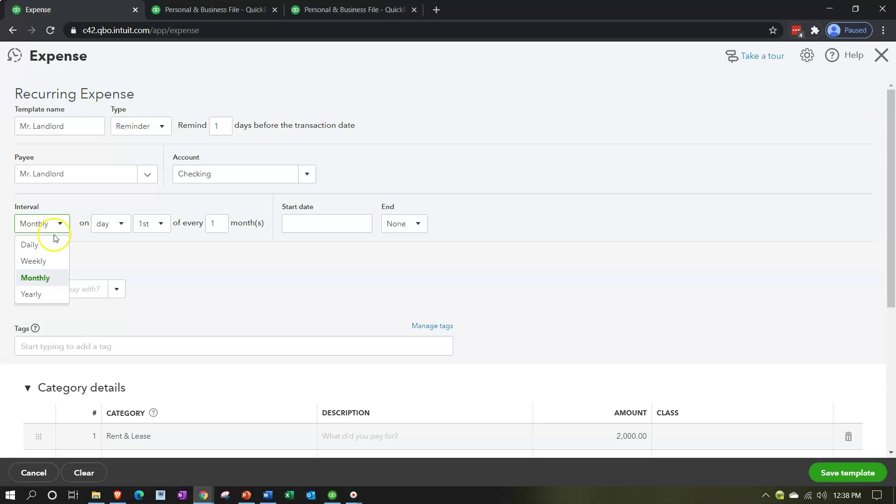
click(45, 244)
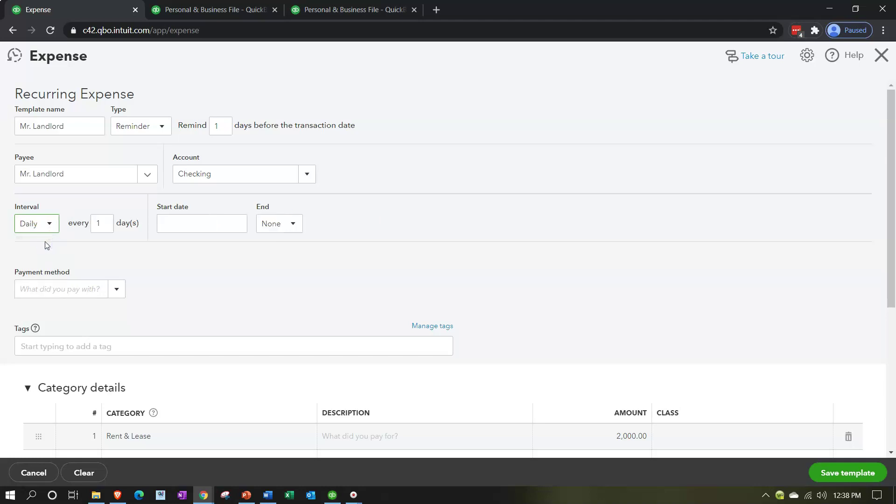
key(Tab)
key(Tab)
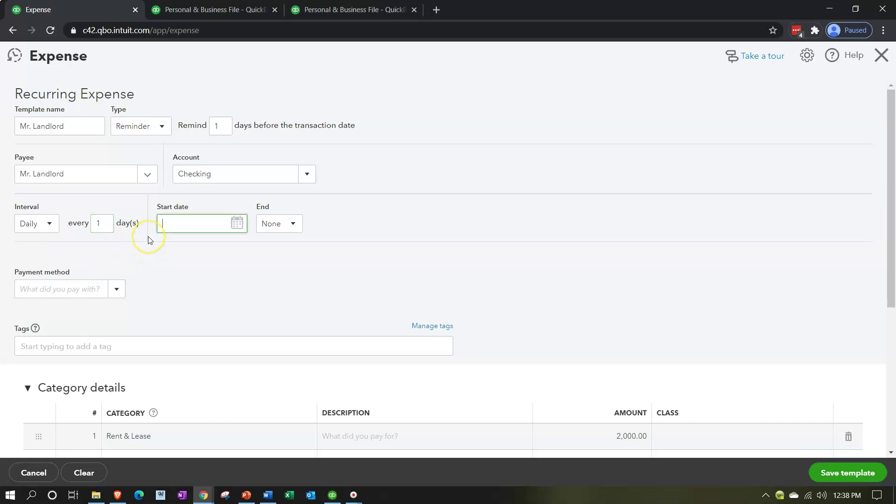
text(02/20/2021)
key(Tab)
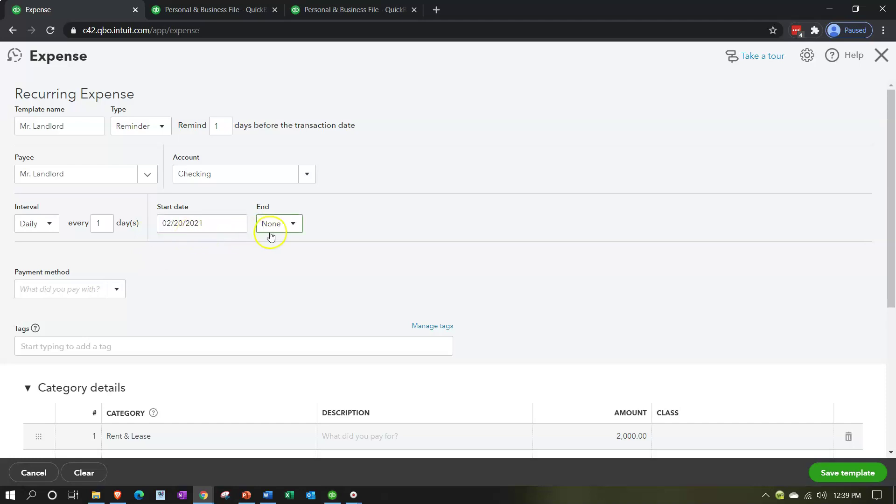
click(296, 225)
click(294, 224)
Save the template, triggering the missing-Class confirmation
click(280, 271)
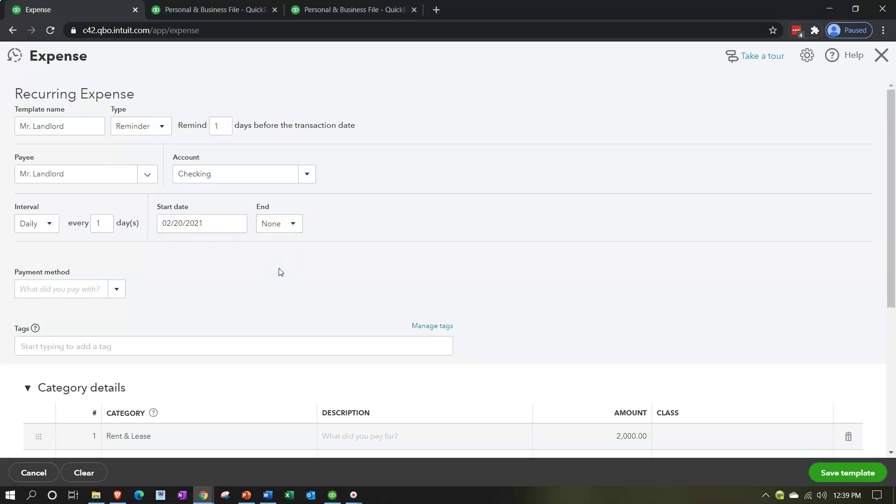
scroll(280, 272, down, 4)
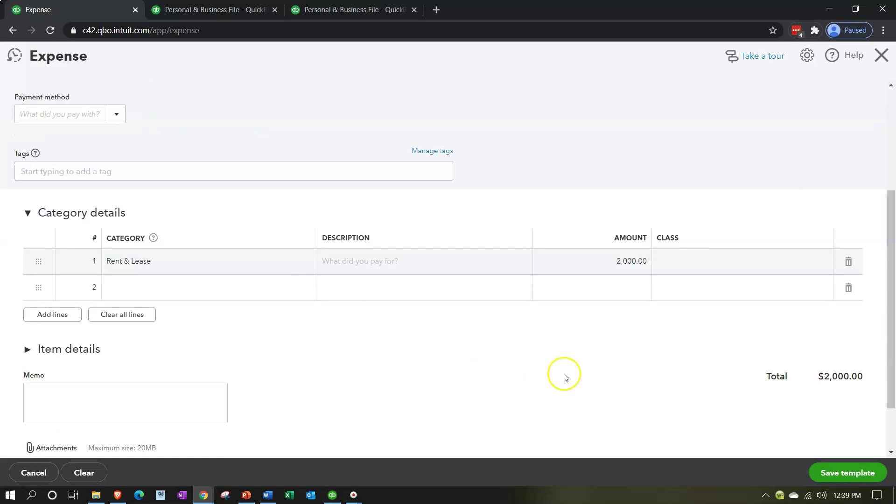
click(832, 479)
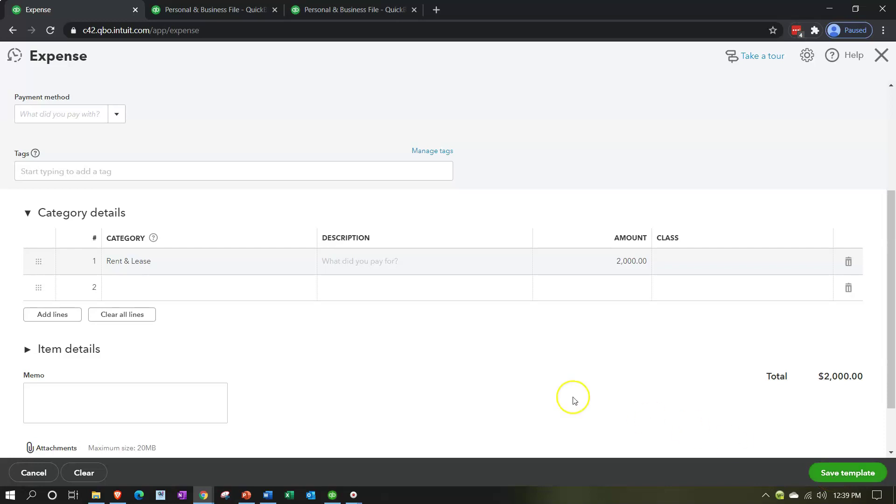
scroll(572, 400, up, 4)
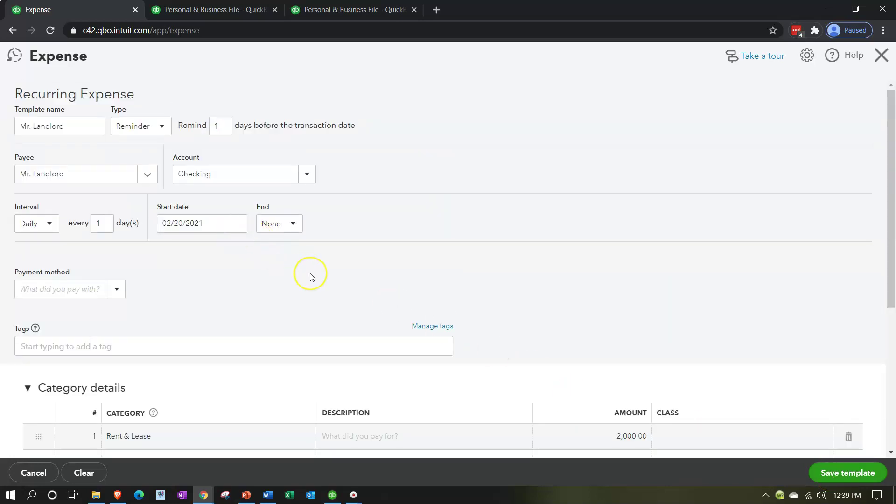
scroll(312, 276, down, 5)
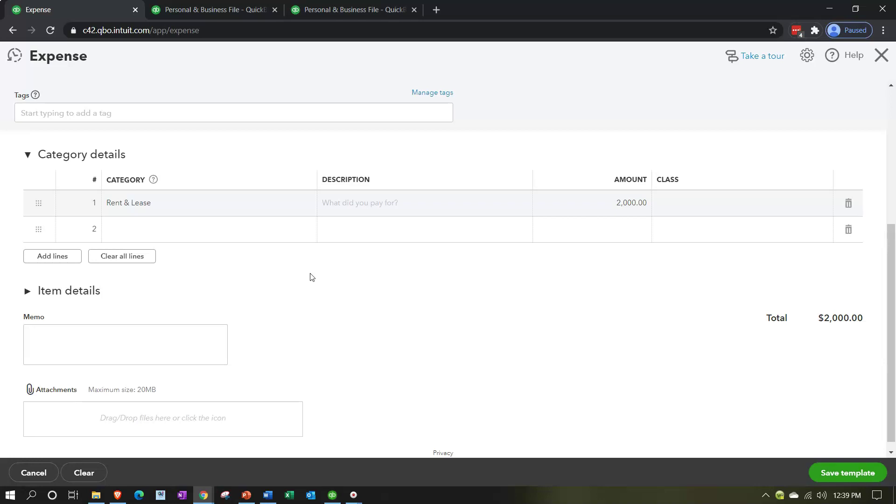
click(827, 472)
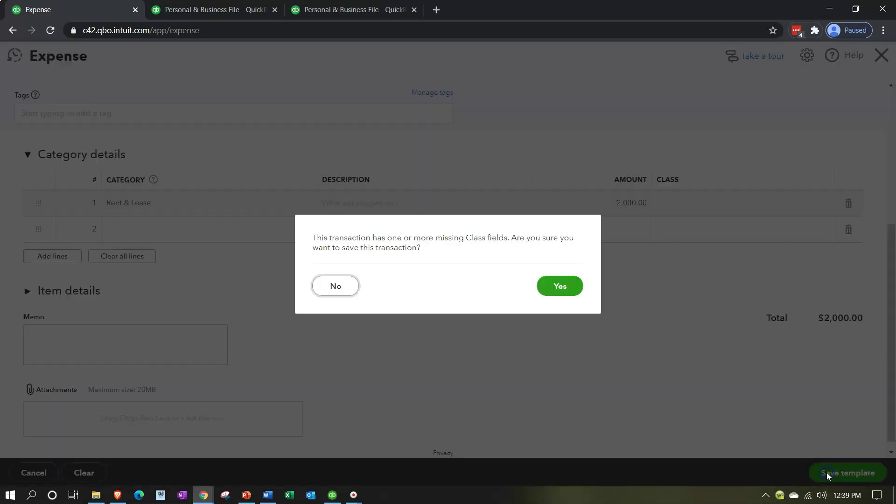
Confirm saving without Class, rename the template 'Mr. Landlord 1', and save it
click(544, 288)
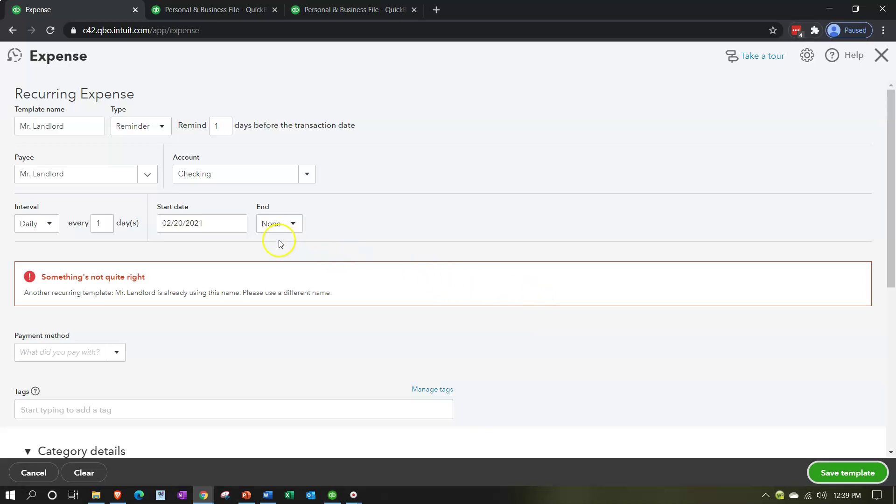
click(88, 133)
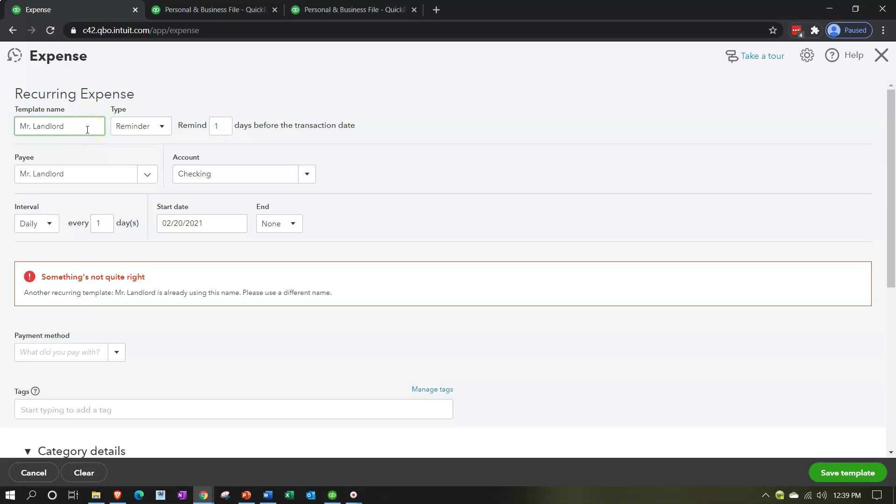
key(Tab)
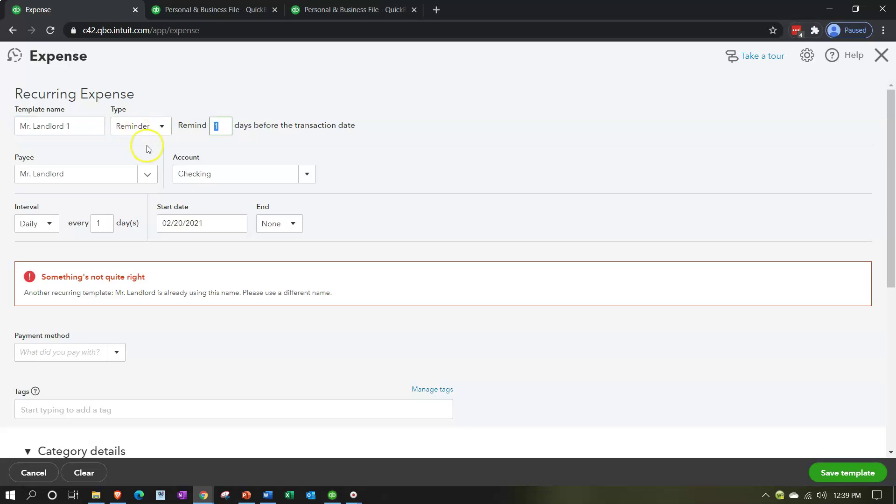
key(Tab)
scroll(367, 189, down, 1)
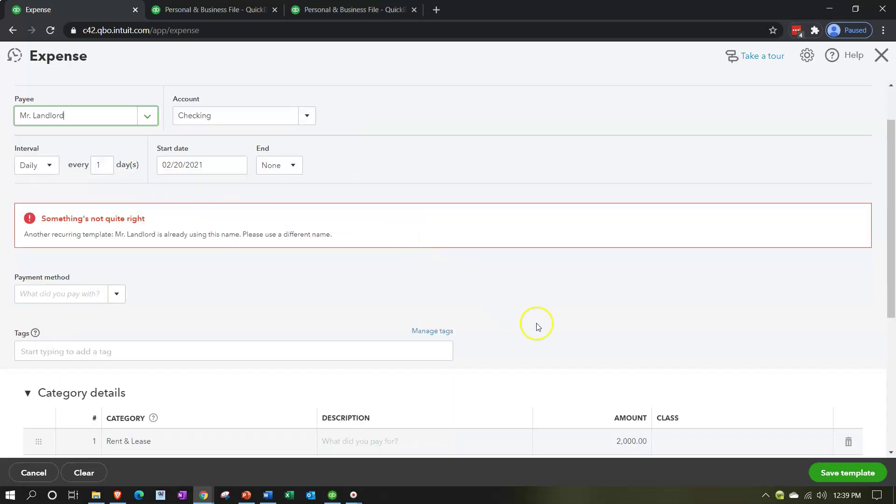
click(840, 477)
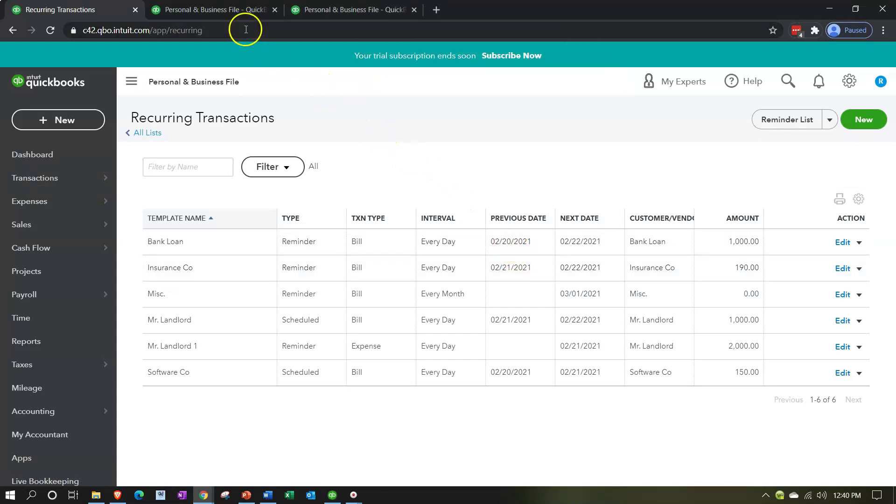
click(219, 10)
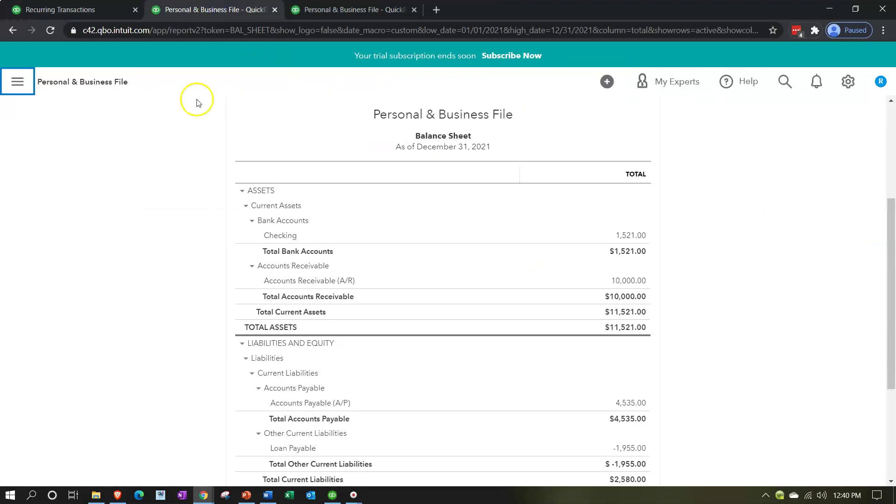
Rerun the Balance Sheet with a start date of 01/01/2020
scroll(98, 263, up, 2)
scroll(98, 263, up, 2)
click(198, 169)
click(199, 168)
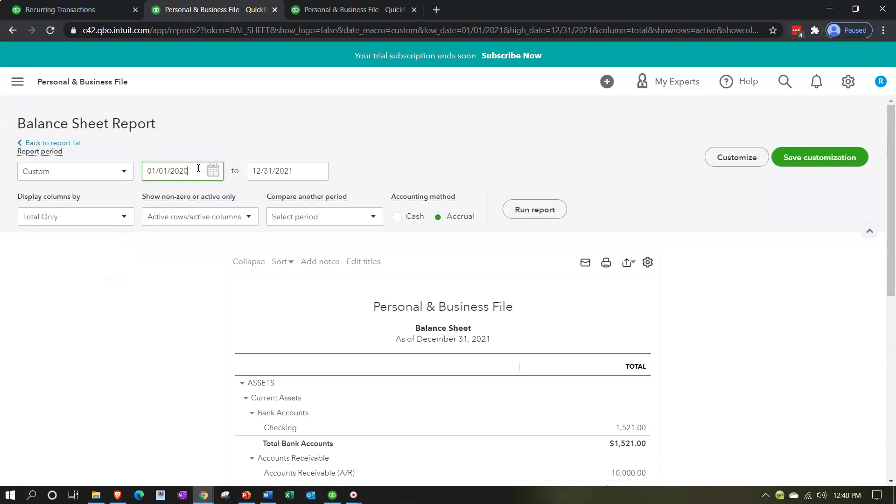
key(Tab)
click(532, 210)
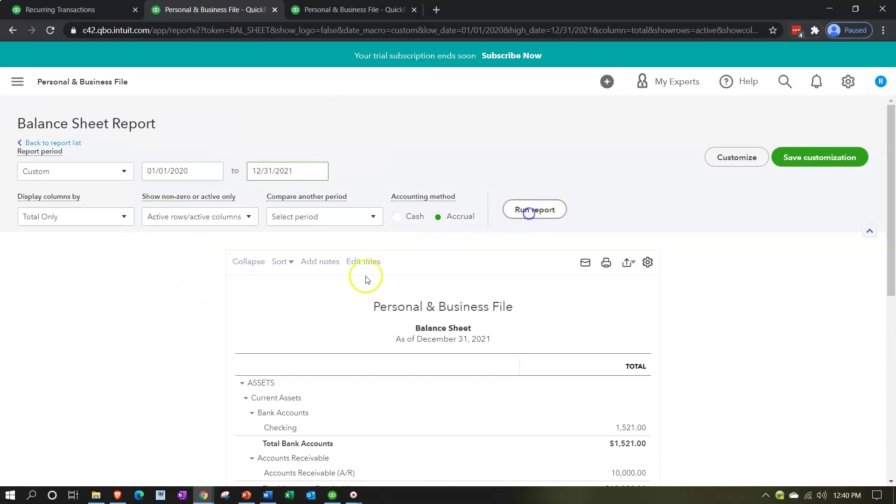
Review the transactions behind Checking's 1,521.00, then return to the Recurring Transactions list
scroll(146, 340, down, 3)
click(624, 282)
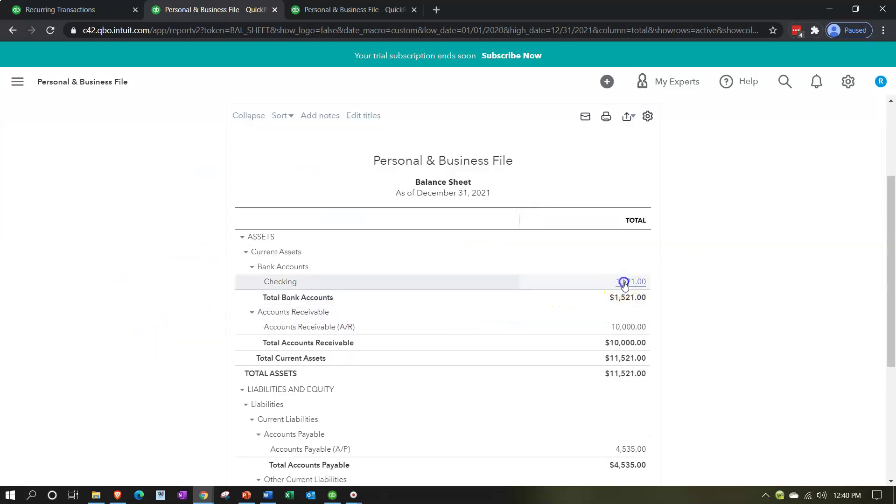
scroll(622, 283, down, 2)
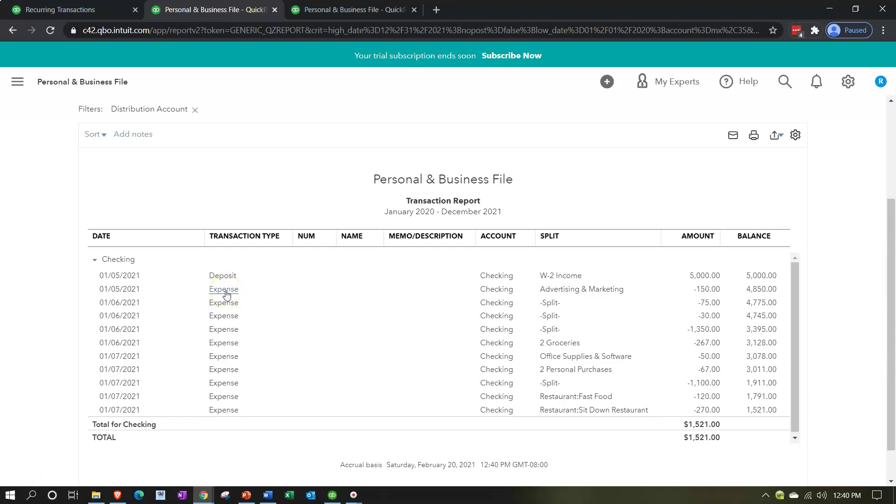
scroll(20, 168, up, 3)
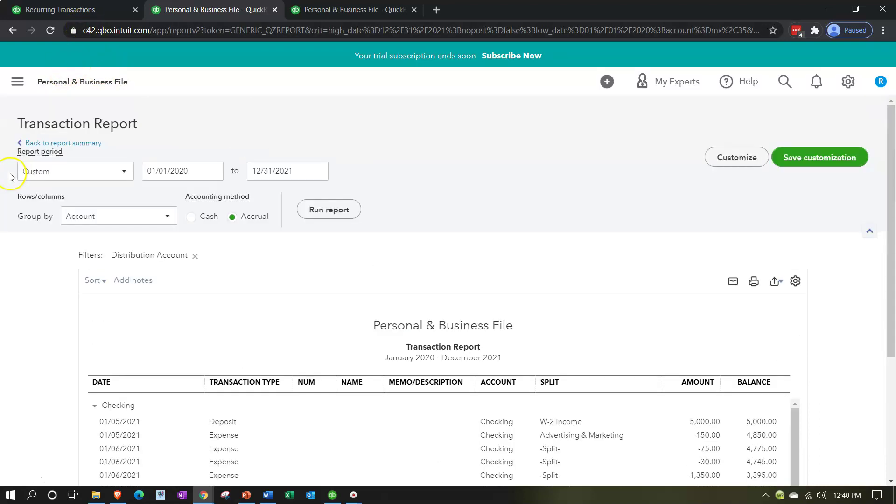
click(91, 145)
click(73, 10)
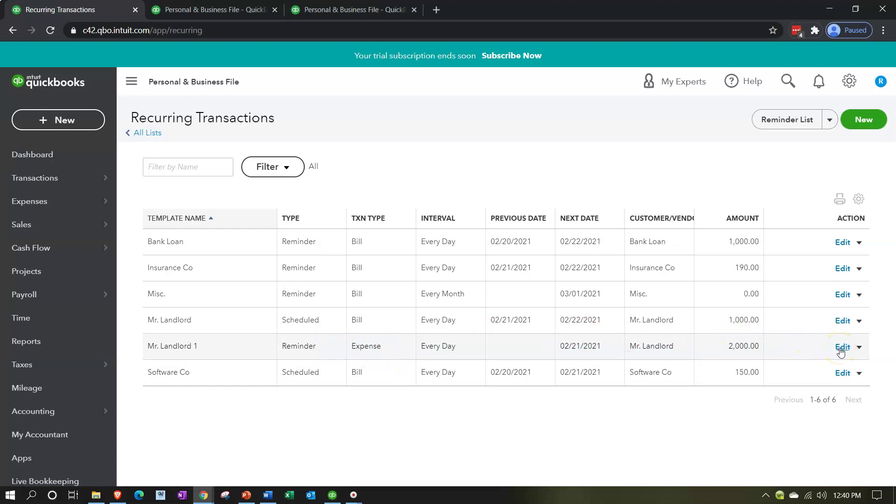
Use the Mr. Landlord 1 template to save a $2,000 expense dated 12/31/2020, accepting the missing-Class prompt
click(859, 348)
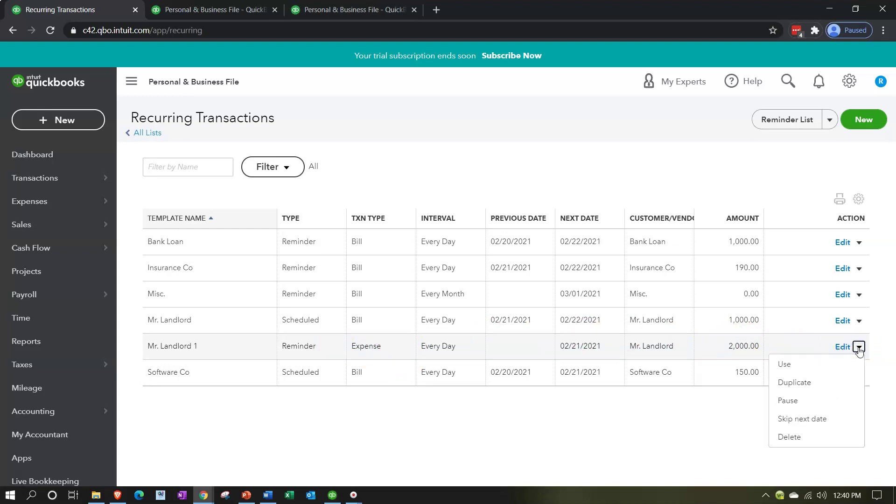
click(849, 363)
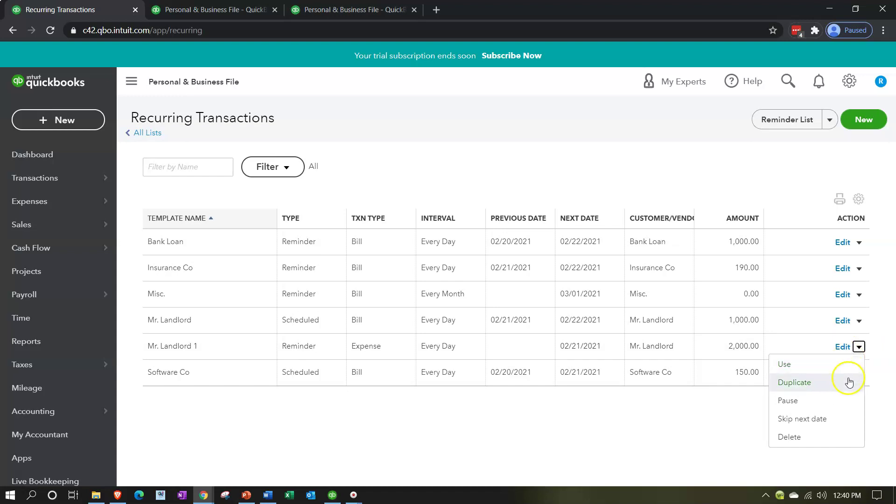
click(824, 365)
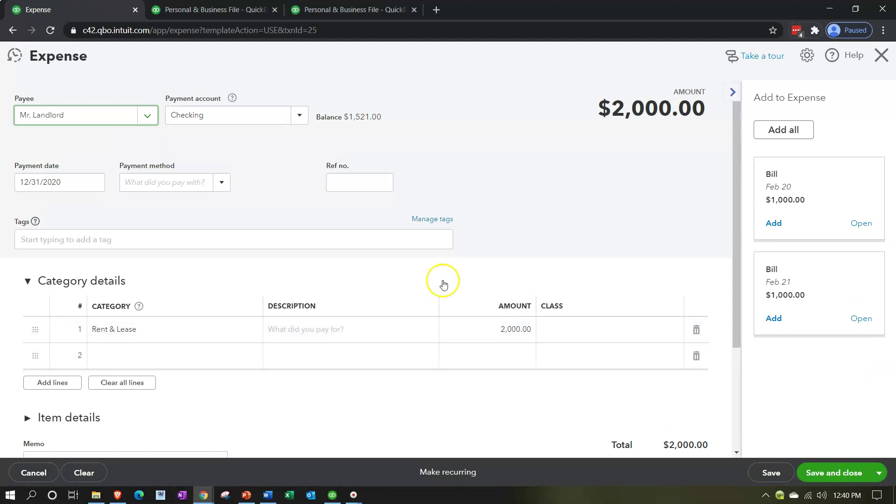
click(76, 188)
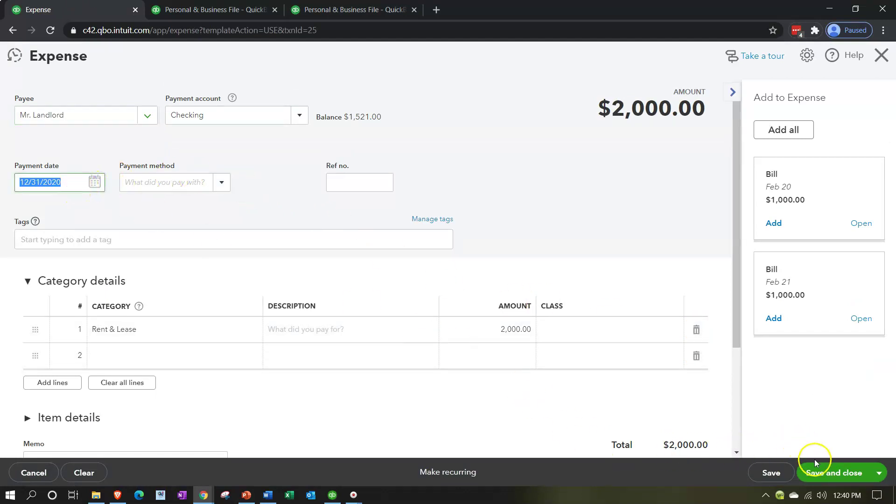
click(846, 474)
click(559, 288)
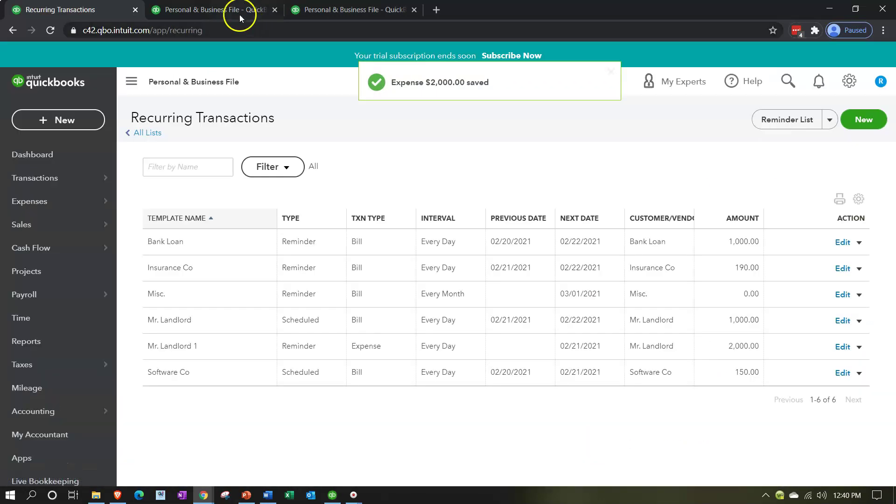
Rerun the Balance Sheet and list Checking's -479.00 transactions, including the 12/31/2020 -2,000.00 Mr. Landlord expense
click(232, 10)
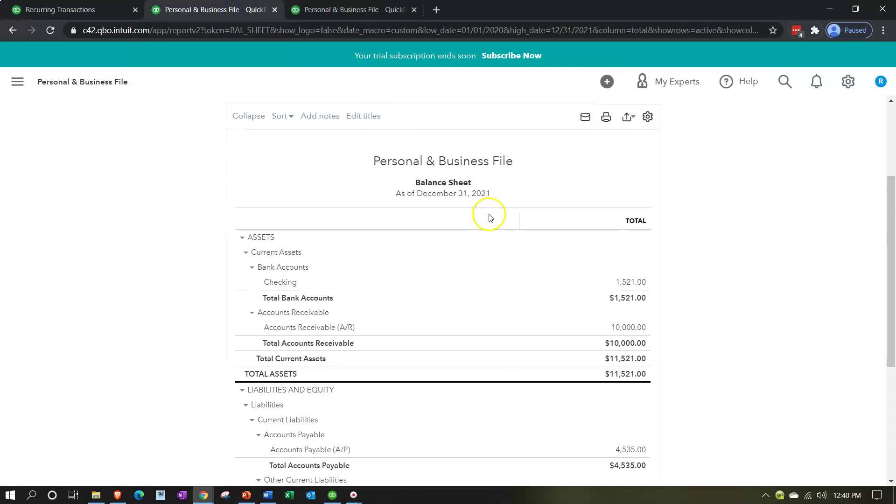
scroll(488, 216, up, 3)
click(534, 205)
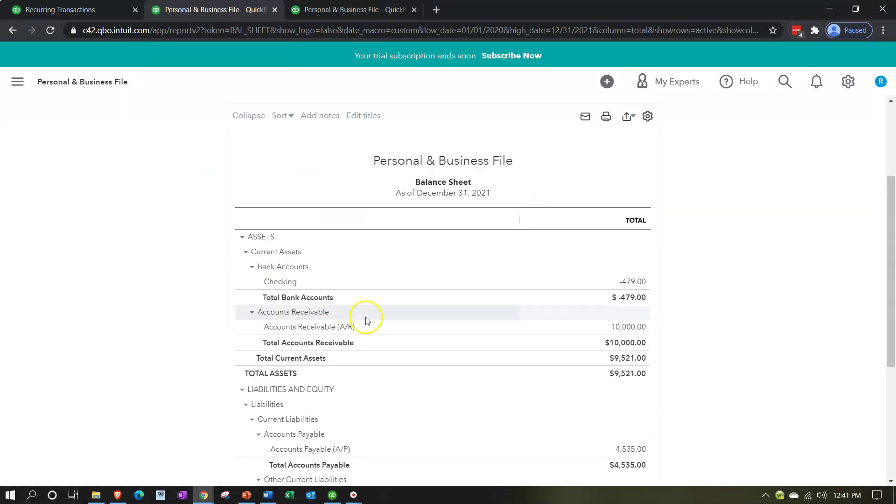
click(631, 281)
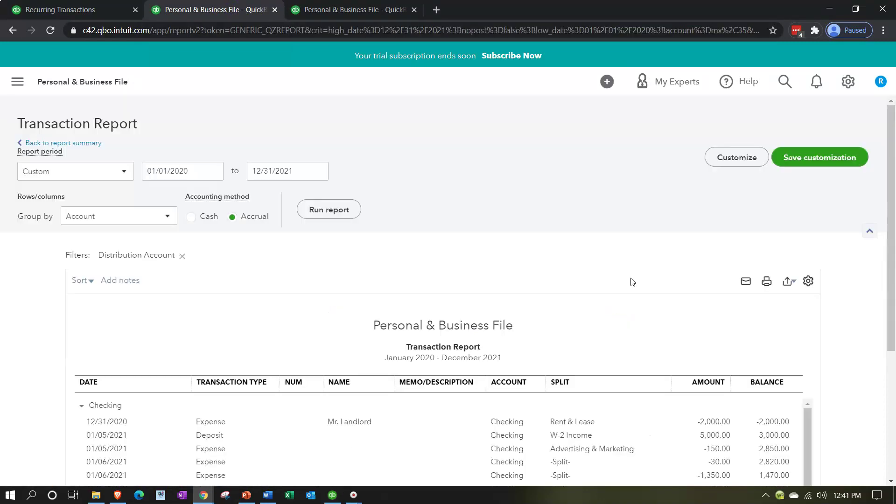
scroll(631, 281, down, 3)
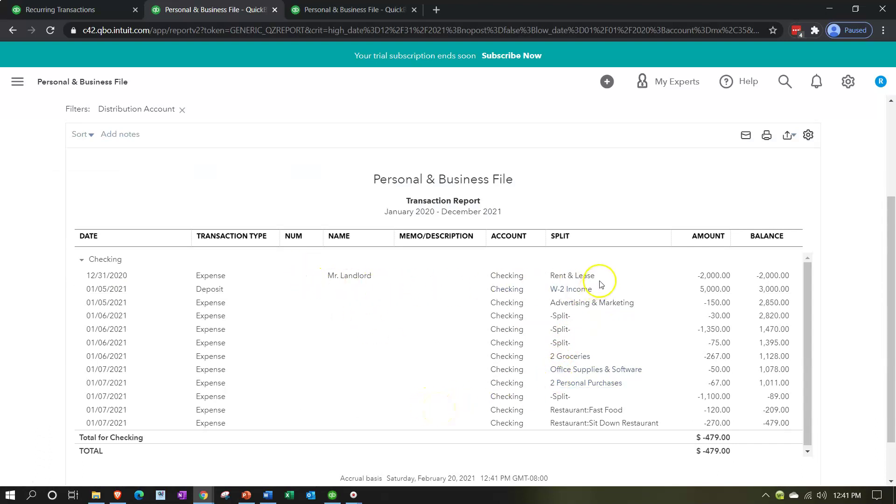
scroll(310, 300, up, 3)
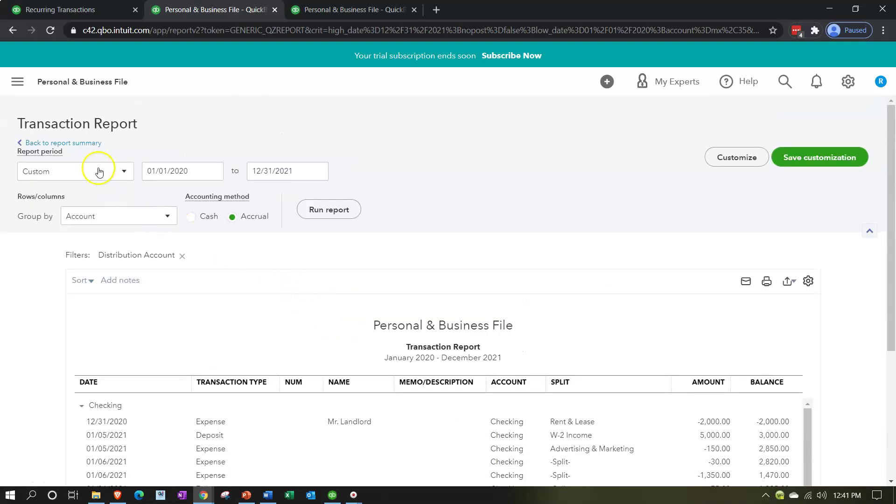
Return from the Balance Sheet to the Recurring Transactions list and collapse the navigation panel
click(84, 146)
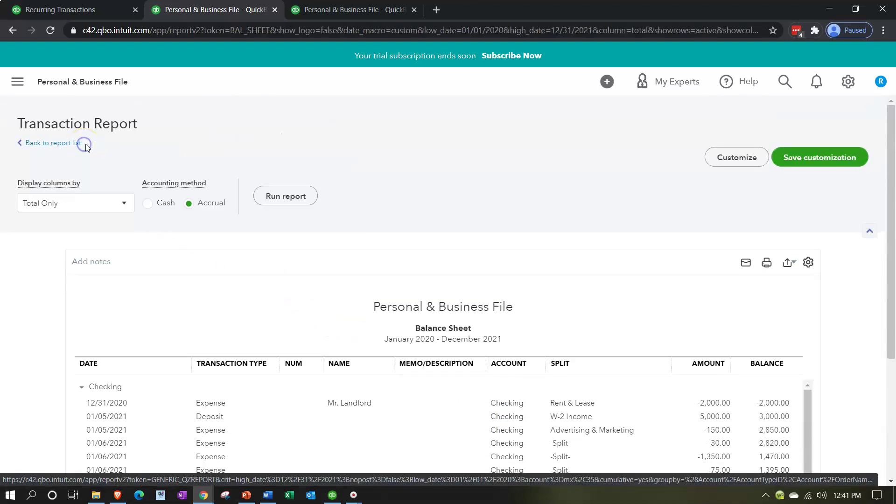
click(92, 12)
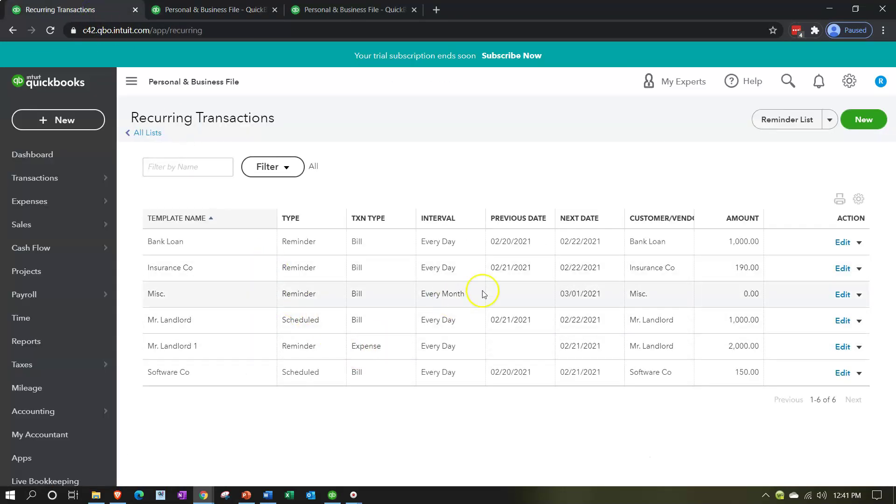
click(846, 89)
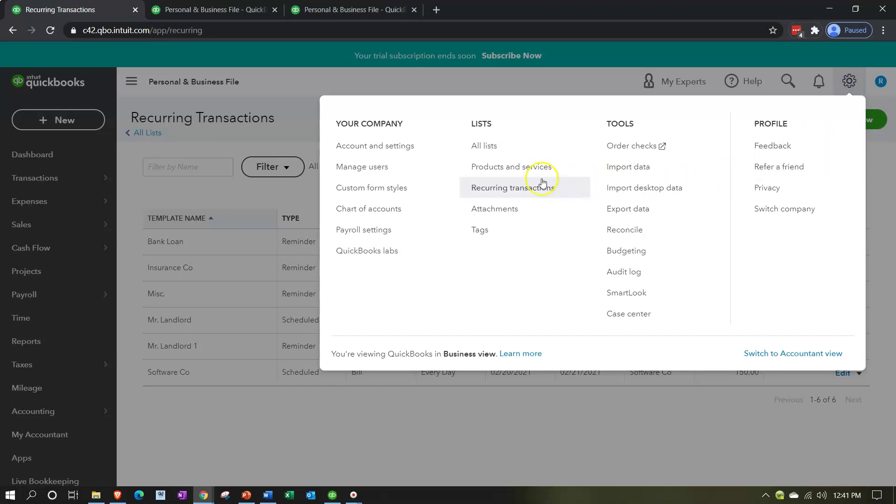
click(510, 190)
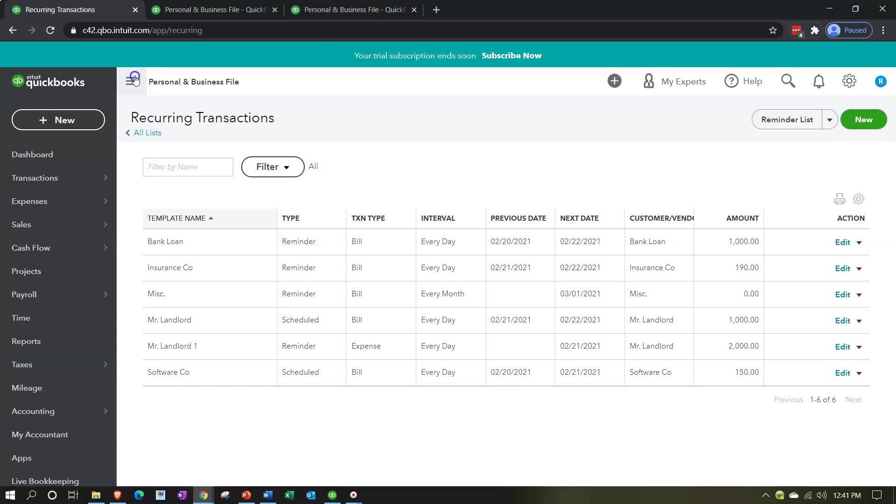
click(133, 81)
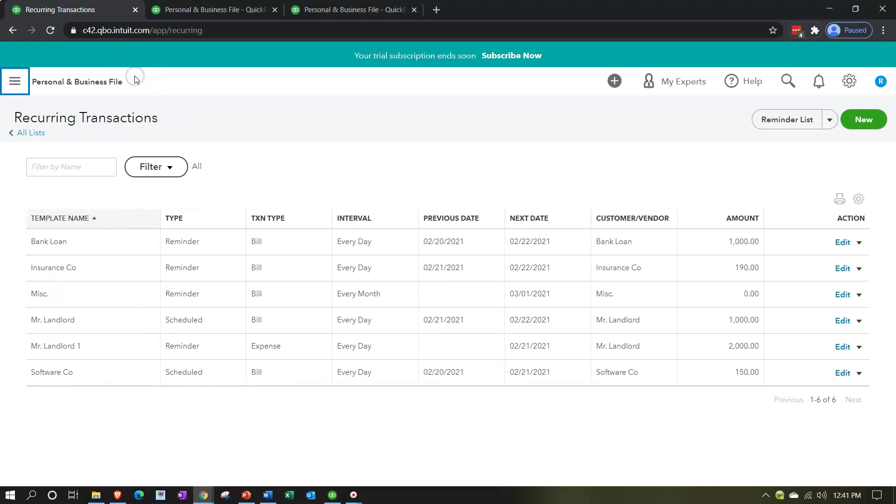
Filter the templates to Template Type Reminder with Transaction Type All
click(179, 171)
click(217, 234)
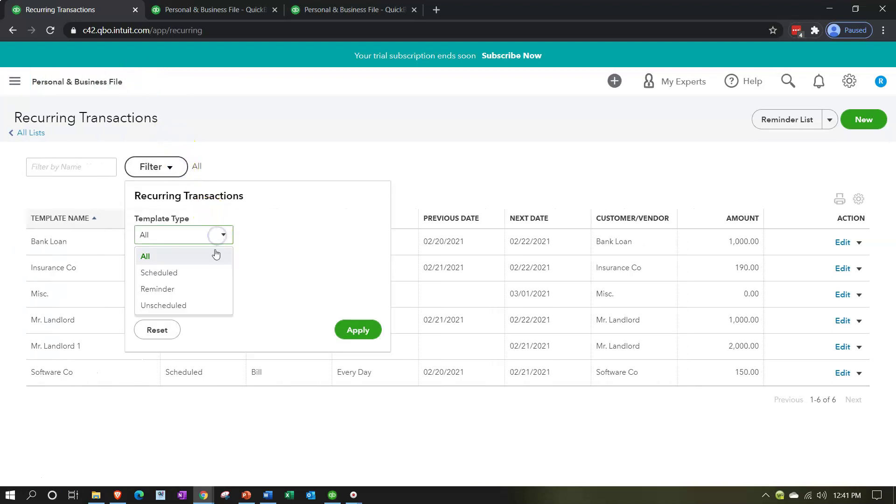
click(212, 270)
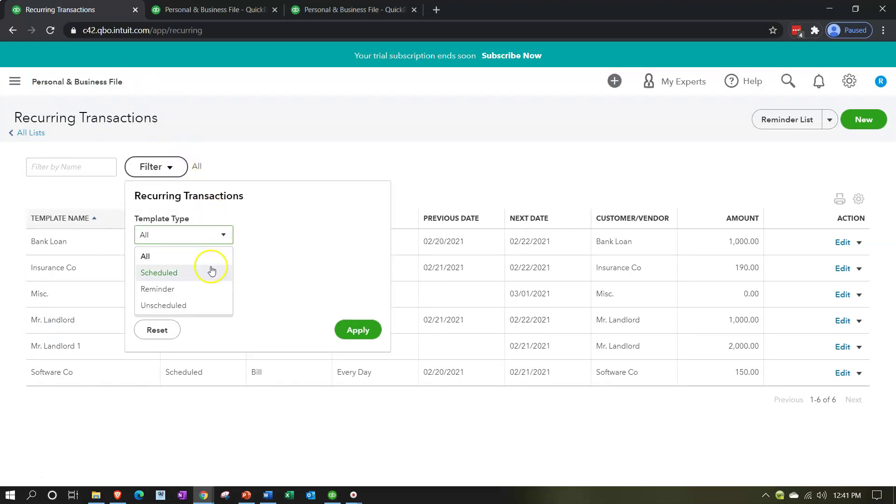
click(198, 294)
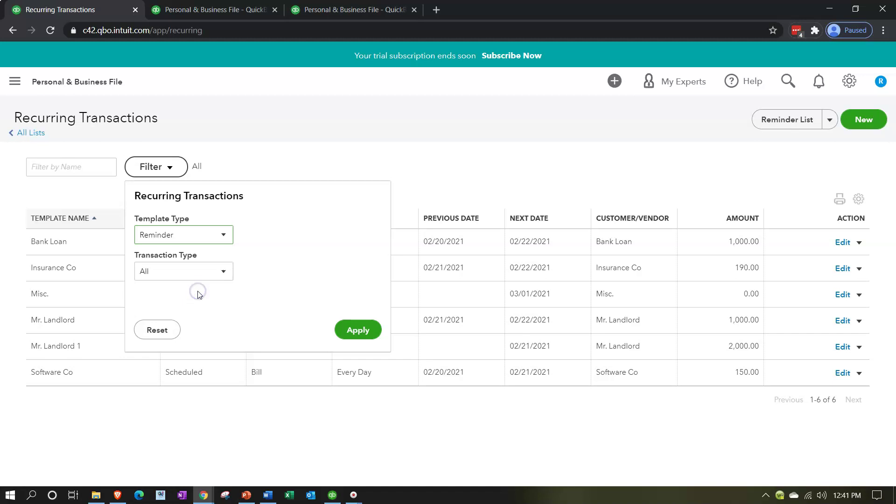
click(223, 272)
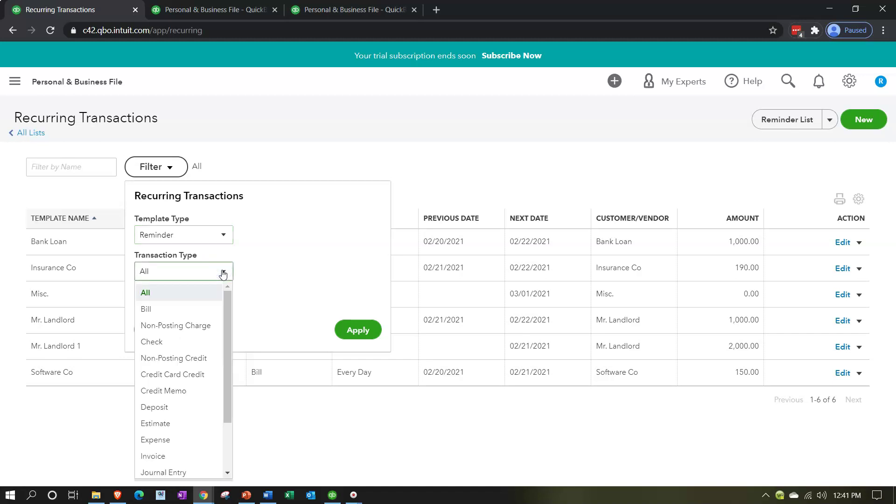
click(270, 251)
click(345, 330)
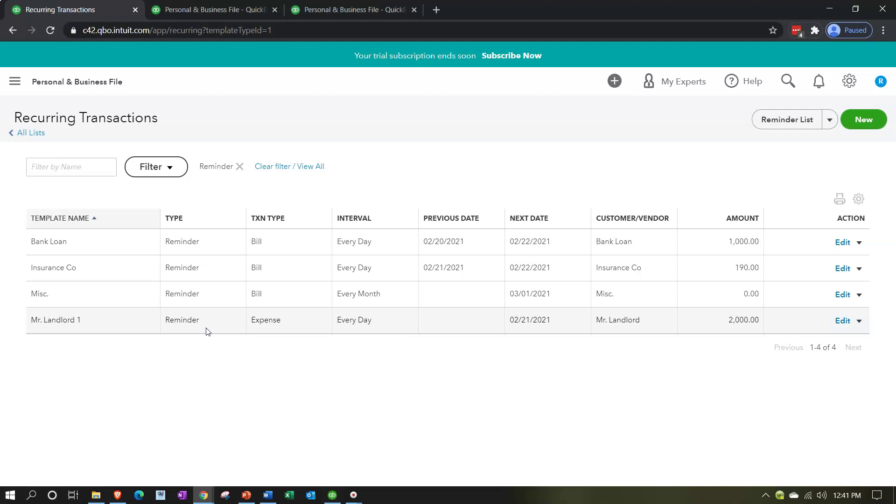
click(772, 127)
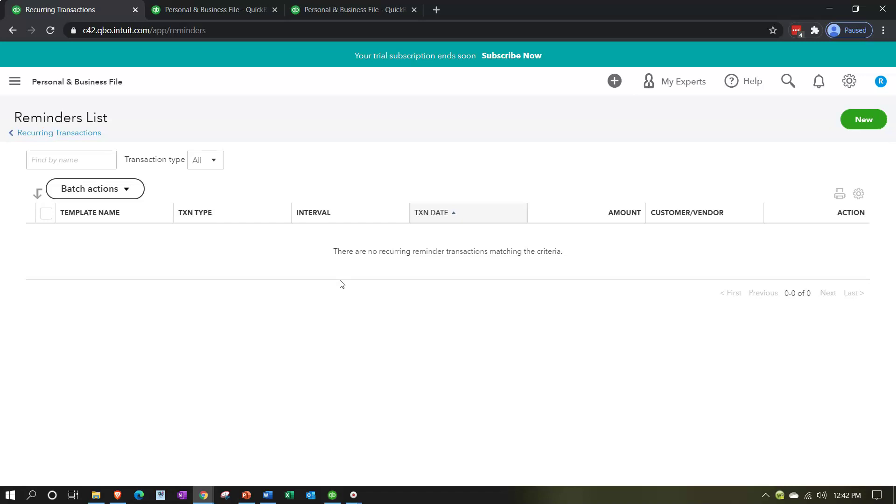
Show the empty Reminders List (0 of 0) and expand the main navigation sidebar
click(347, 261)
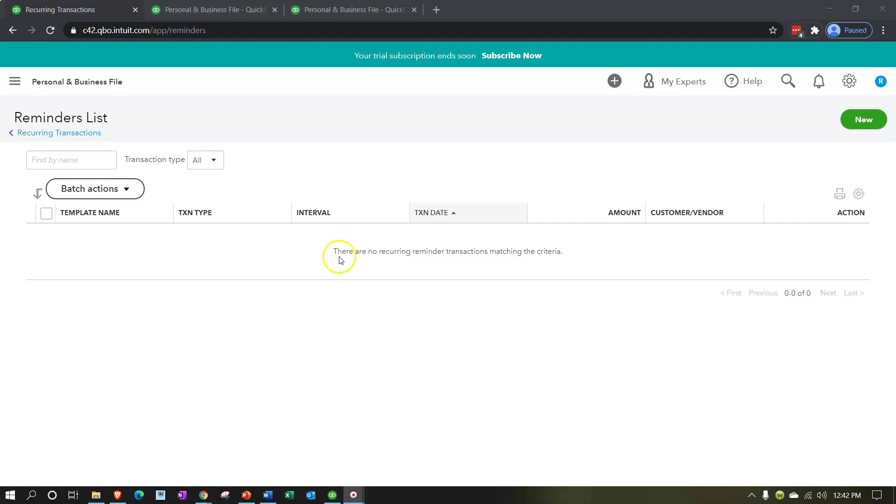
click(17, 83)
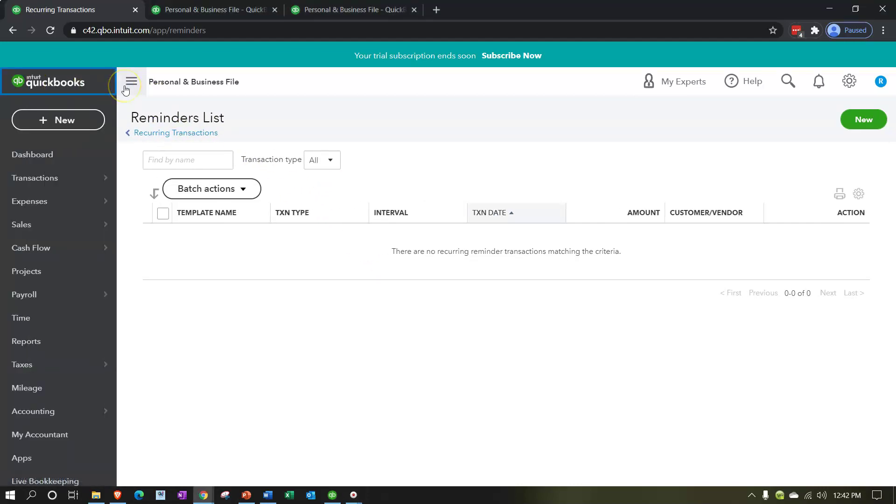
Start a new expense and add Insurance Co 2 as a new vendor payee
click(62, 122)
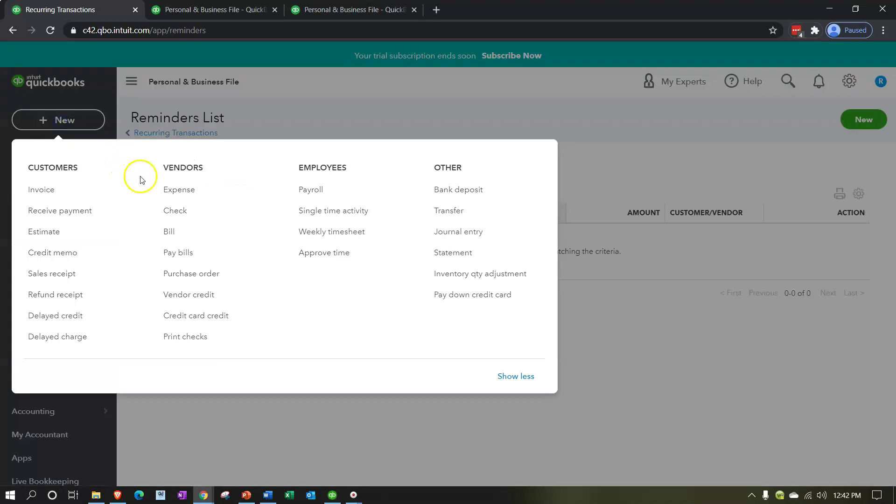
click(162, 189)
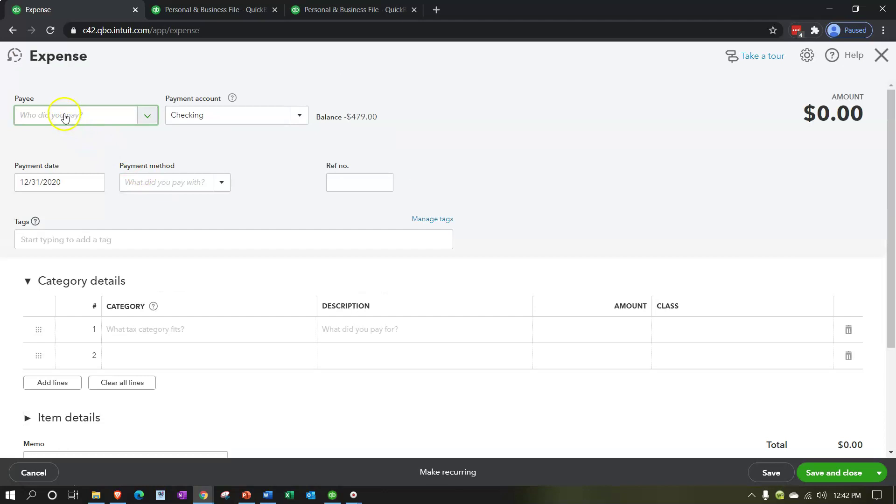
click(66, 115)
text(i)
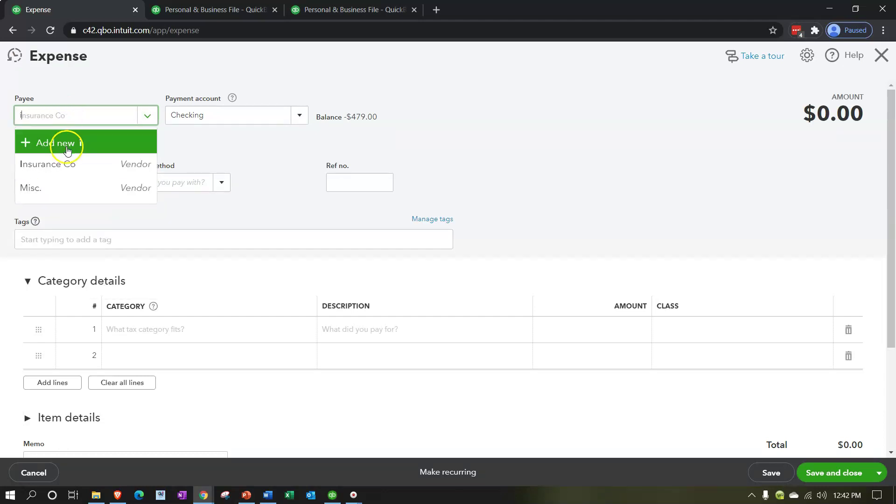
click(66, 161)
click(84, 116)
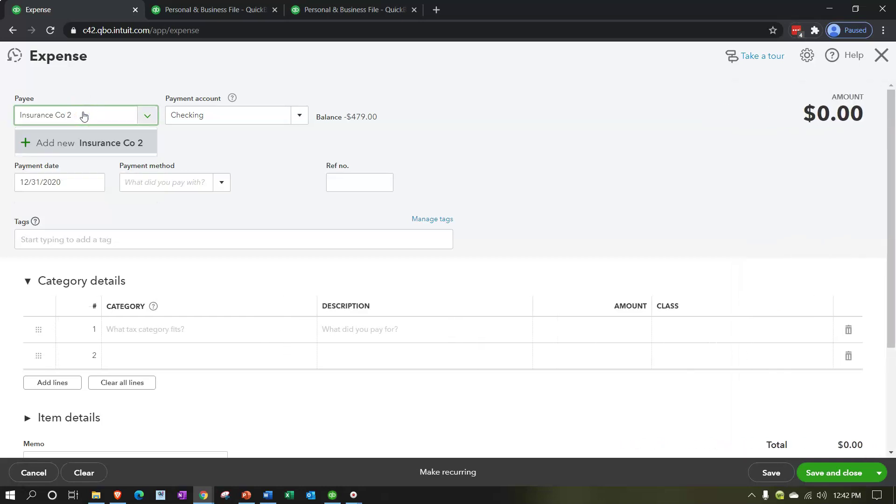
key(Tab)
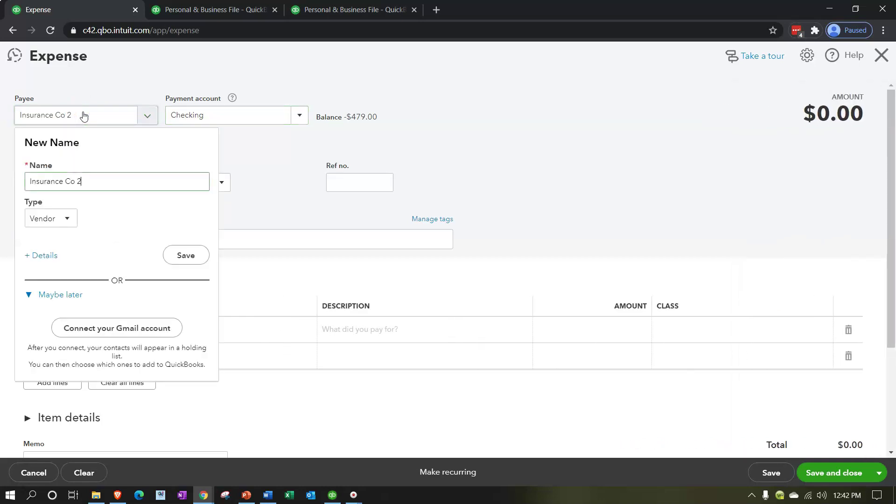
click(195, 251)
key(Tab)
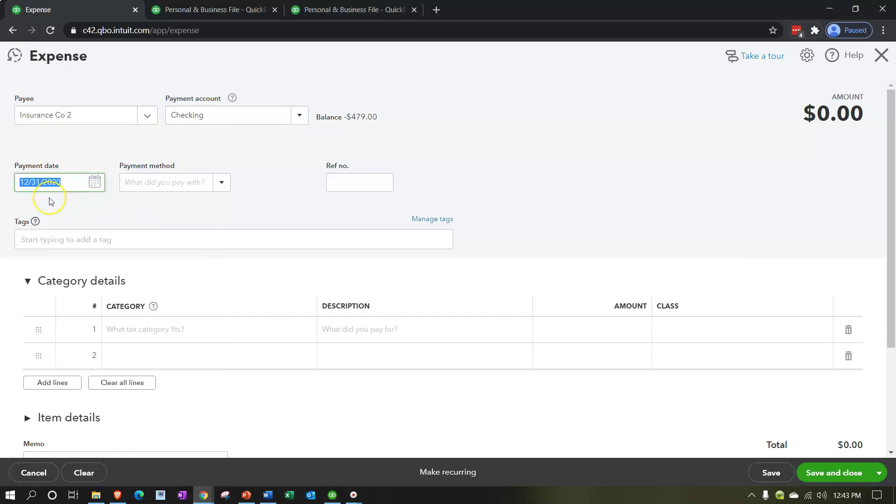
key(Tab)
key(Tab)
key(Tab)
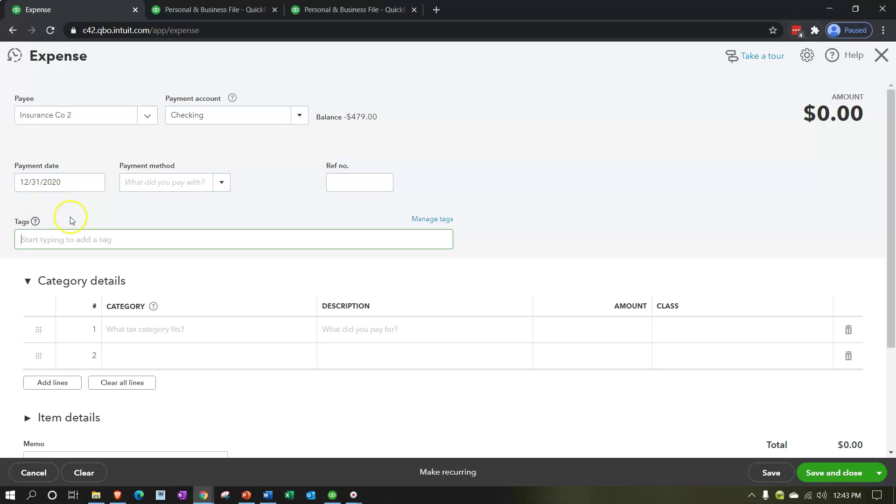
key(Tab)
Add an Insurance category line for 700.00
click(140, 332)
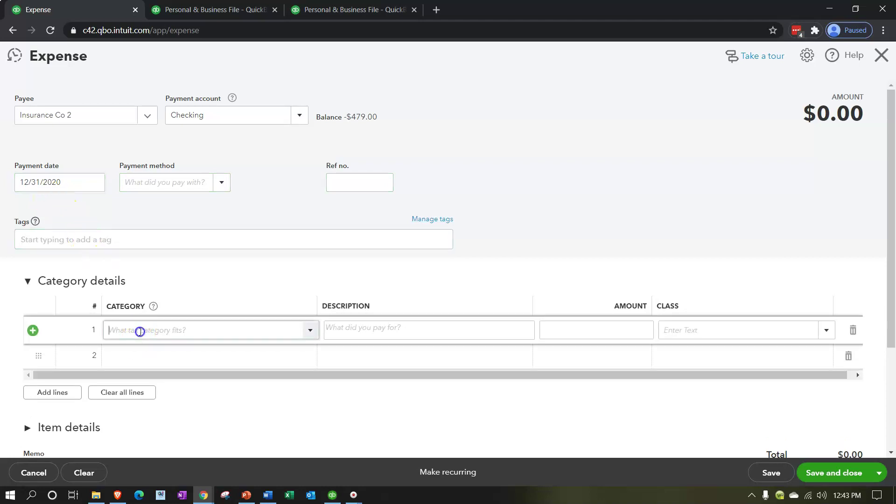
text(INS)
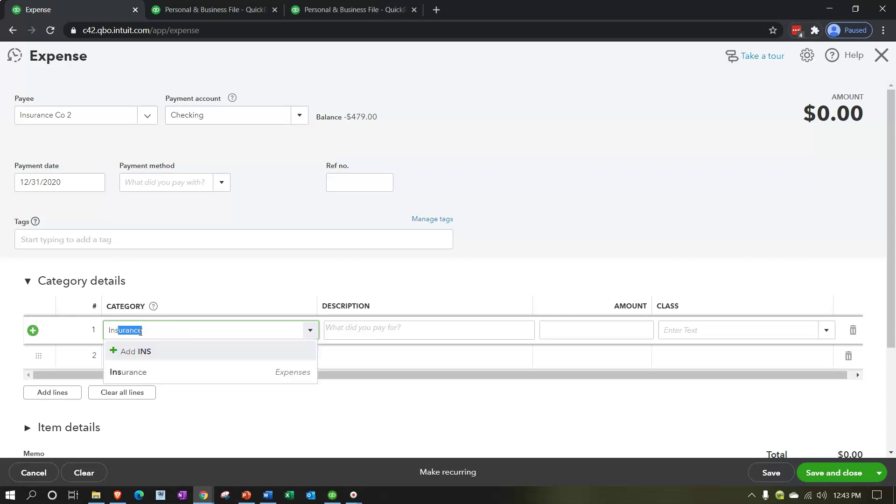
key(Tab)
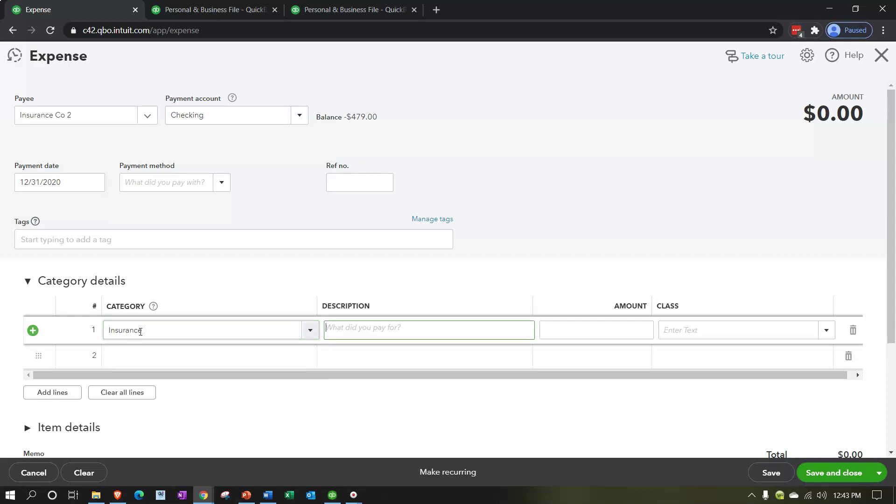
key(Tab)
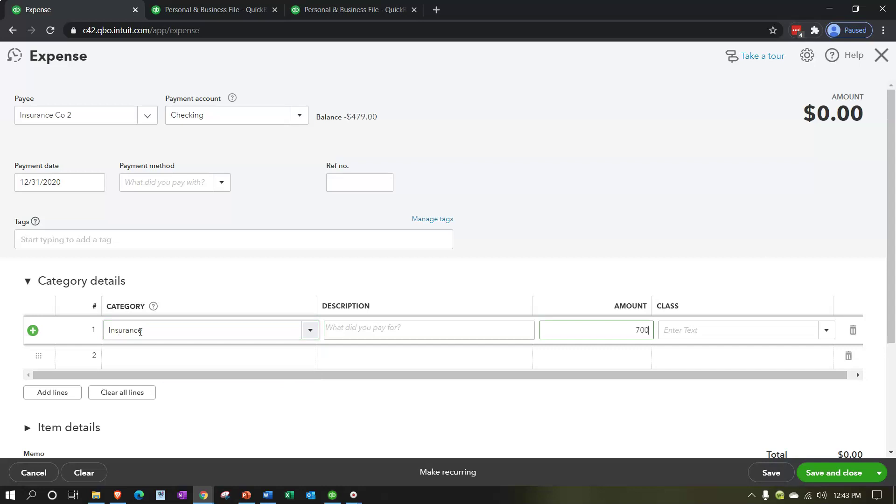
key(Tab)
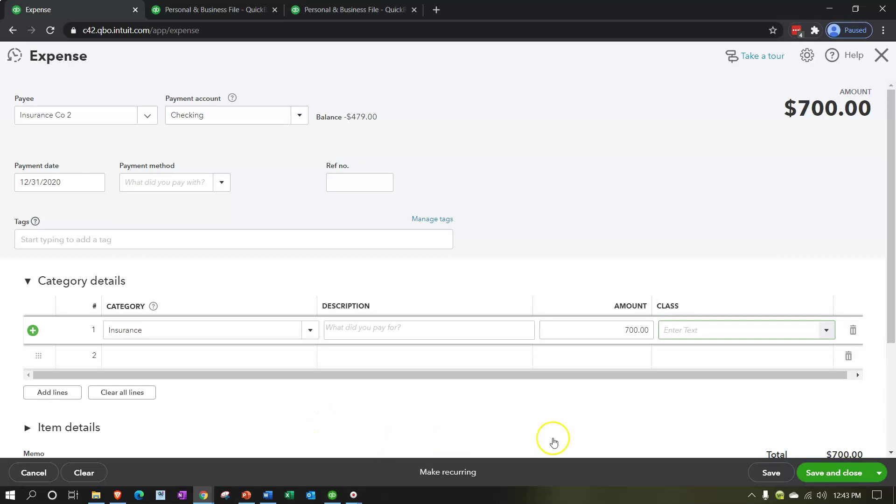
click(472, 478)
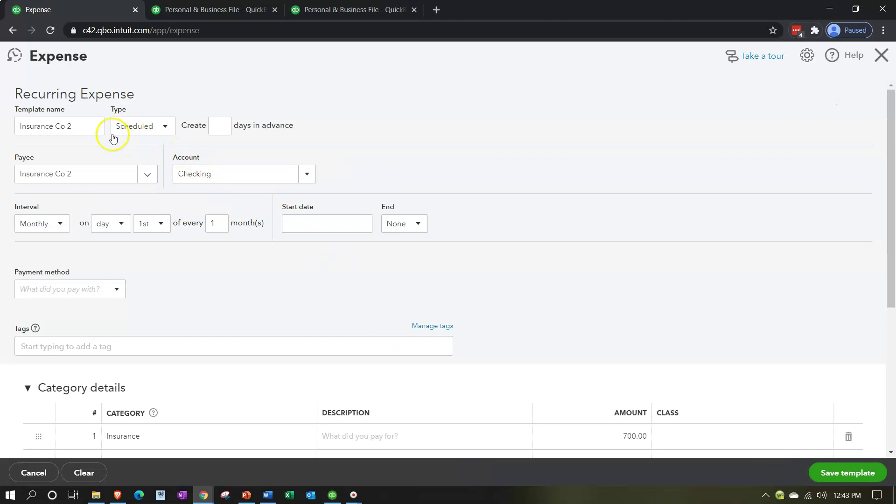
Schedule the template to create 1 day in advance, repeating Daily from 02/20/2021
click(225, 125)
text(1)
key(Tab)
key(Tab)
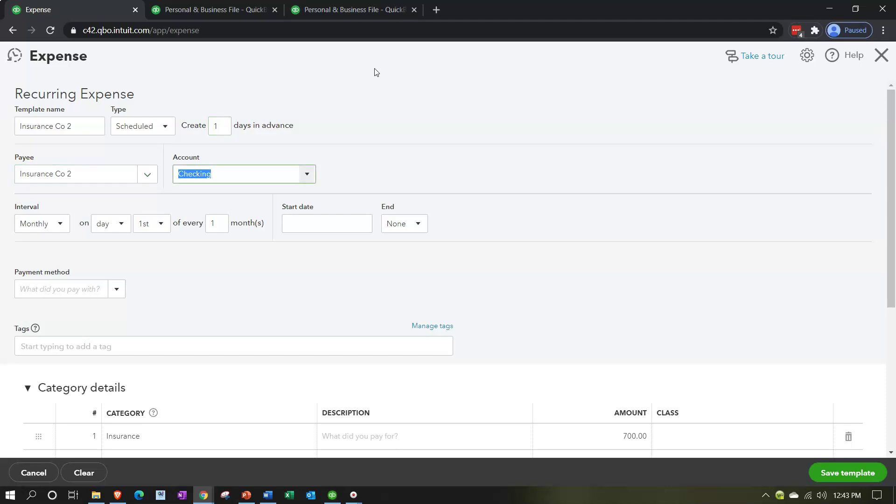
key(Tab)
key(Tab)
key(Tab)
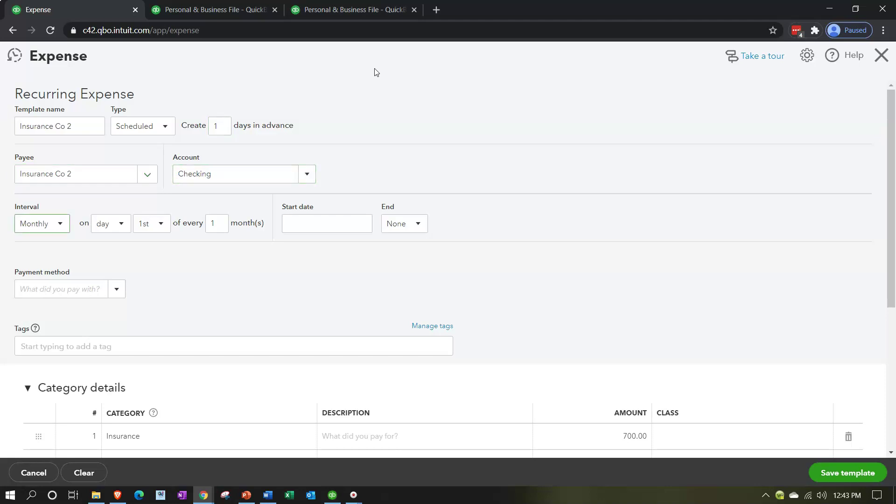
click(63, 224)
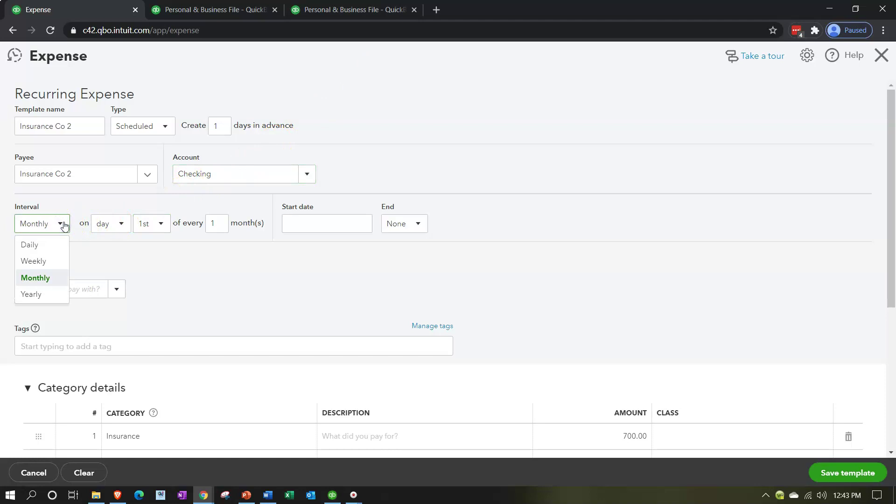
click(48, 245)
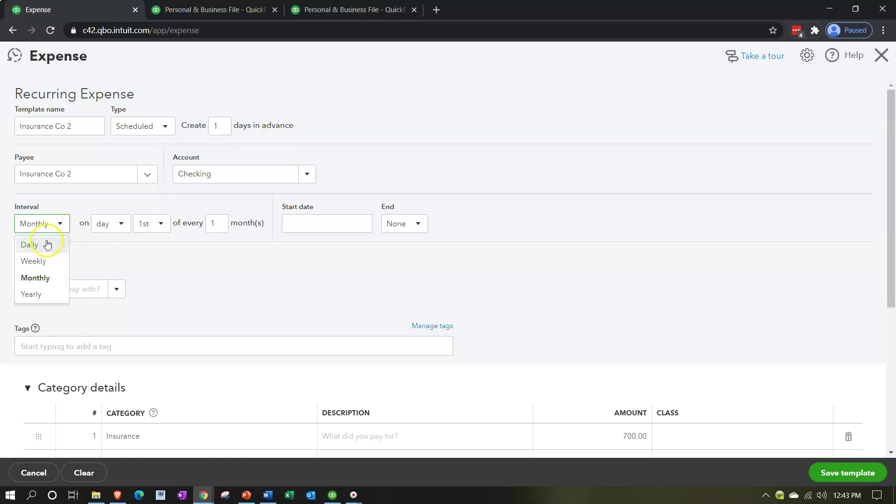
key(Tab)
key(Tab)
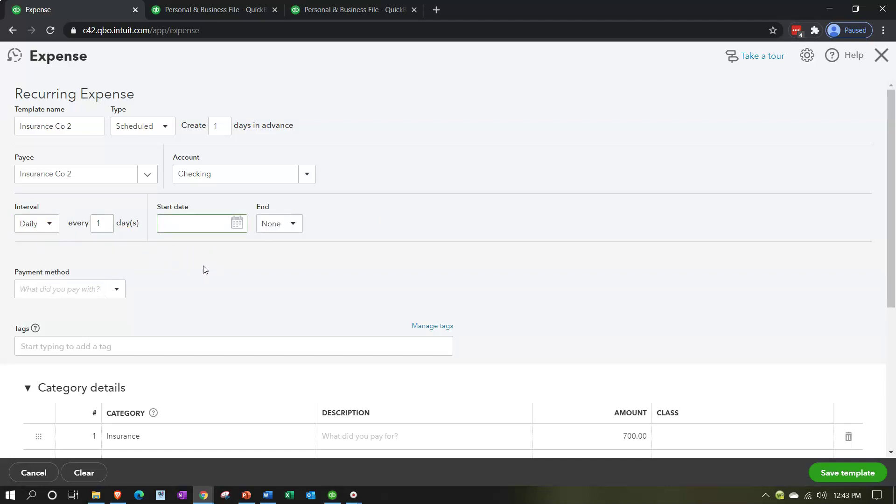
text(02/20/2021)
key(Tab)
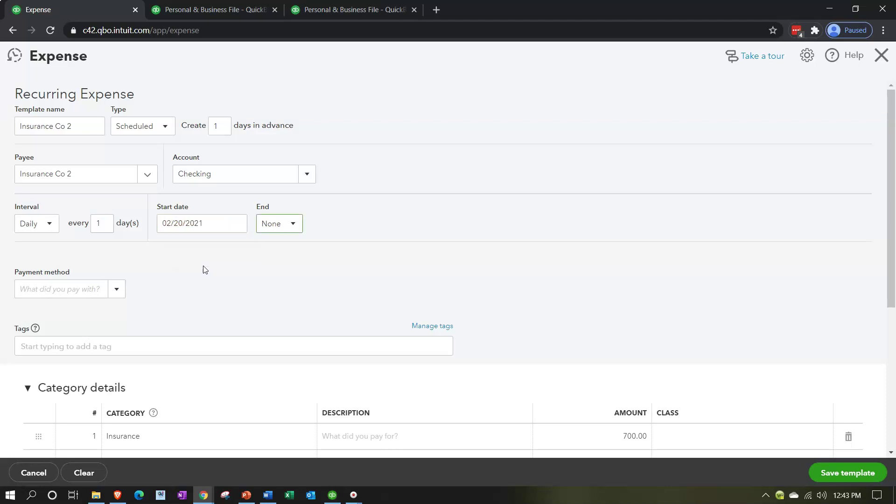
Save the Insurance Co 2 recurring template, confirming despite missing class information
scroll(203, 269, down, 1)
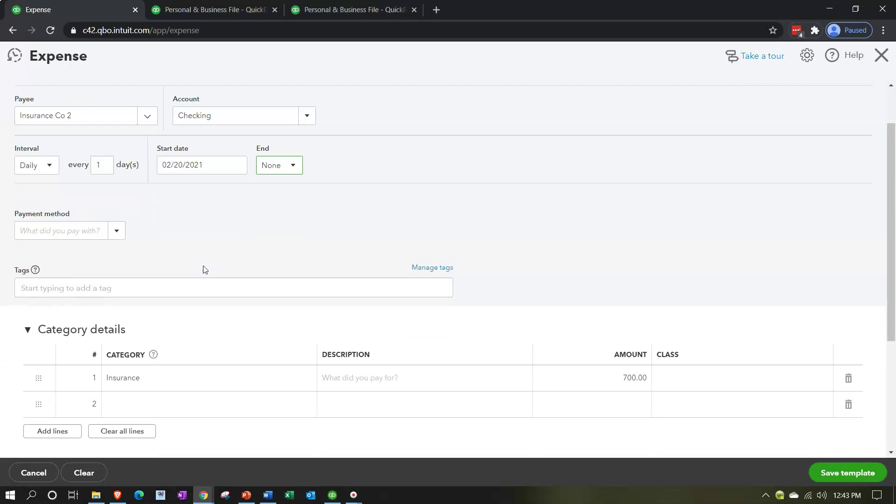
click(840, 474)
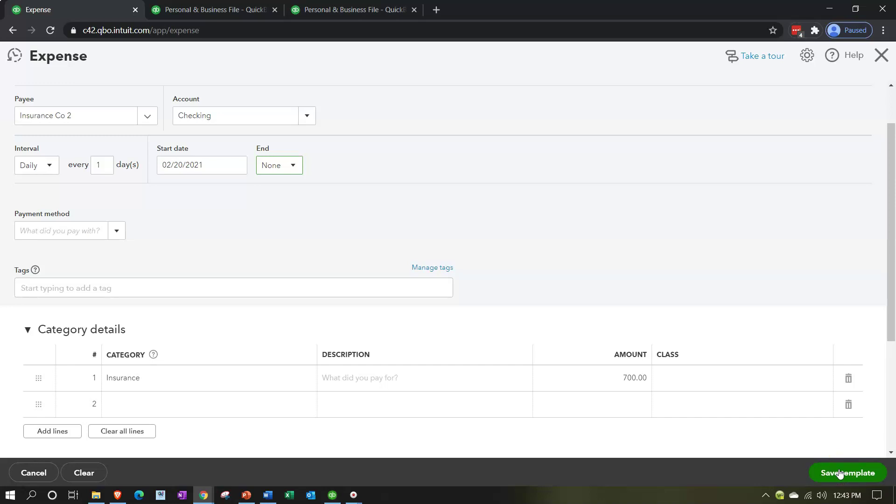
click(839, 474)
click(557, 287)
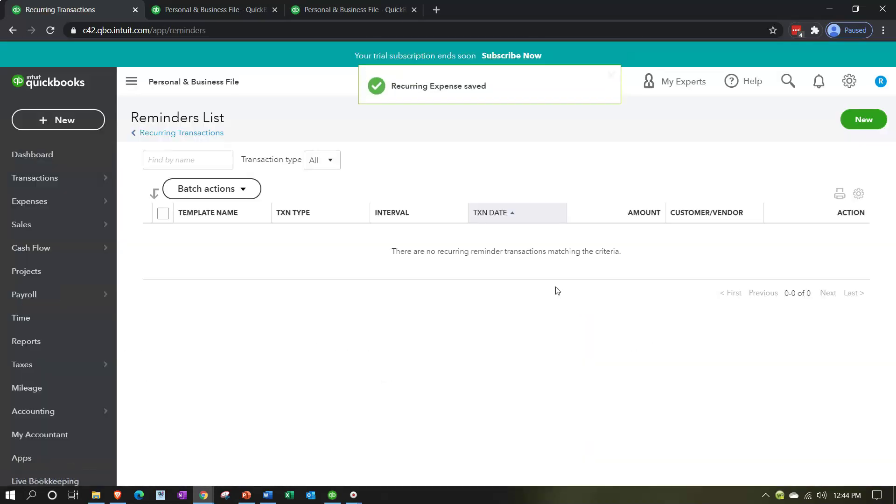
Reopen the Recurring Transactions list and reset the Template Type filter to All
click(849, 81)
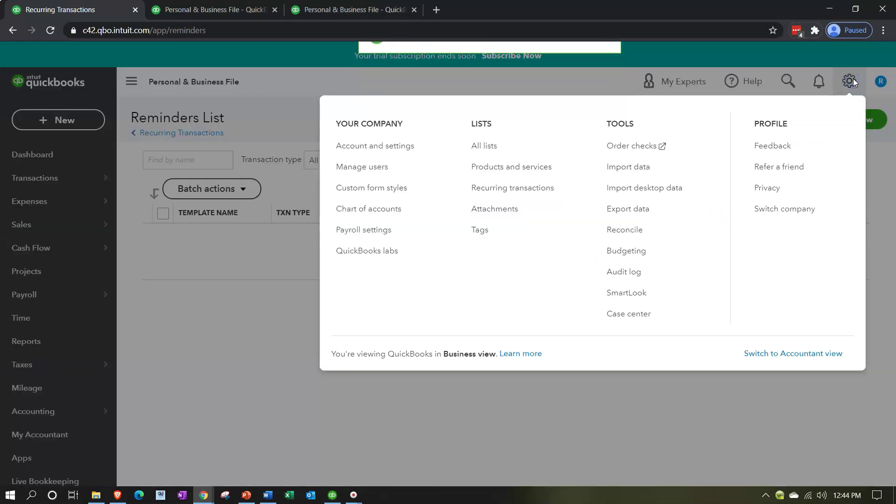
click(501, 195)
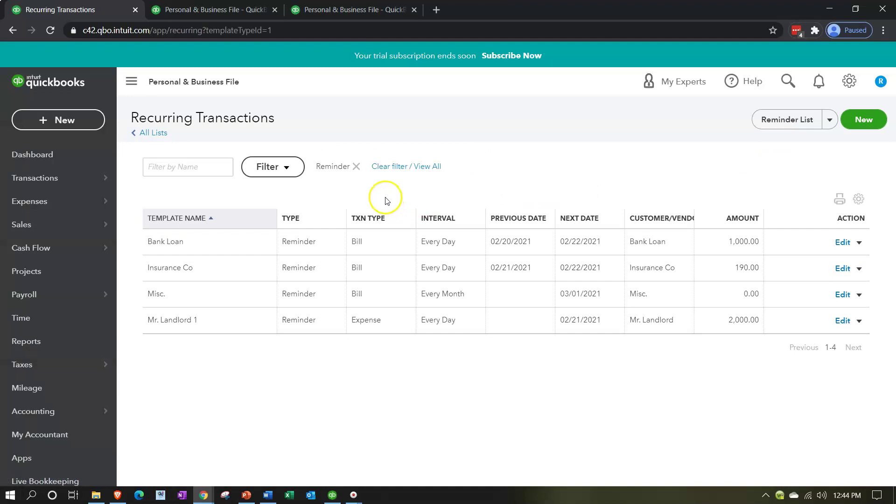
click(287, 170)
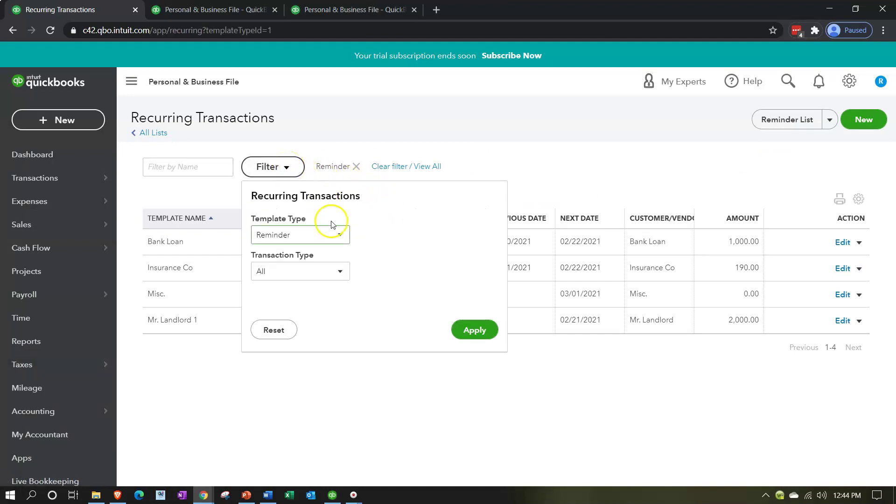
click(339, 238)
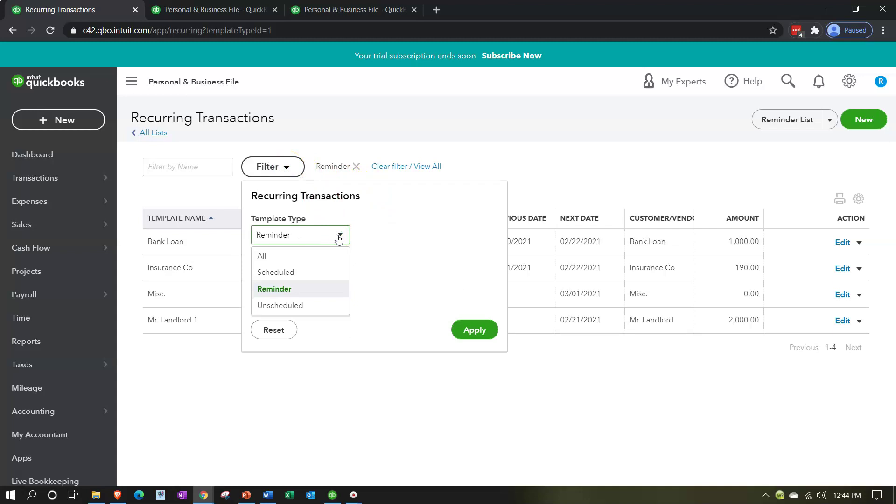
click(281, 255)
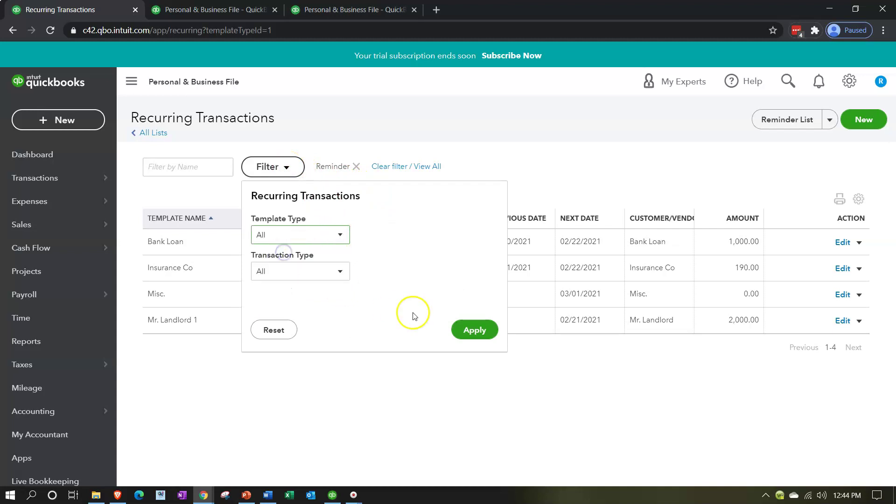
click(457, 334)
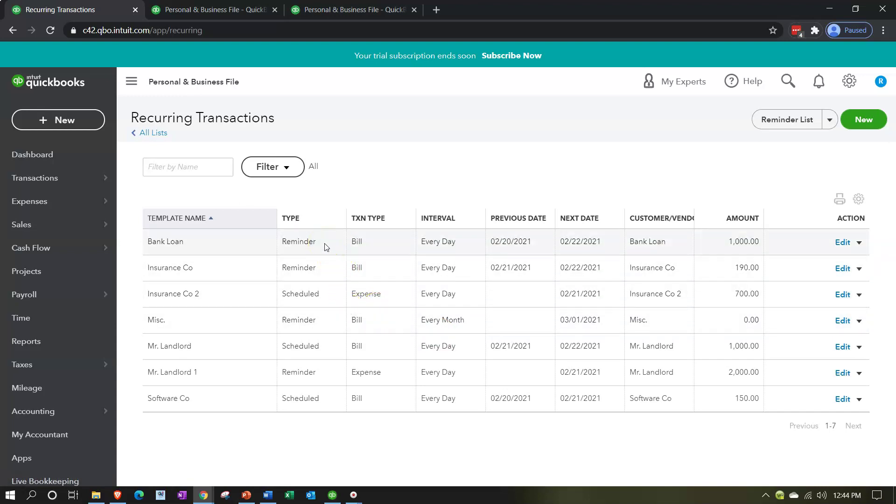
Sort the templates by Type, Next Date, then Previous Date from newest to oldest
click(319, 222)
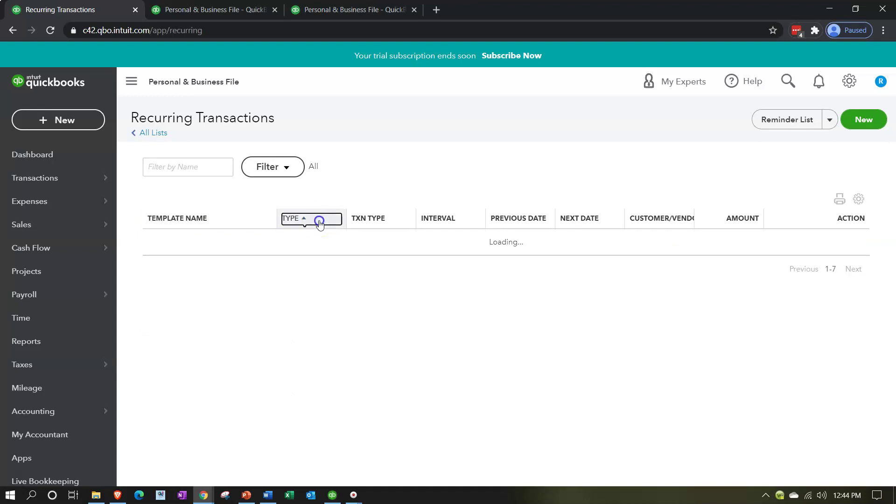
click(319, 224)
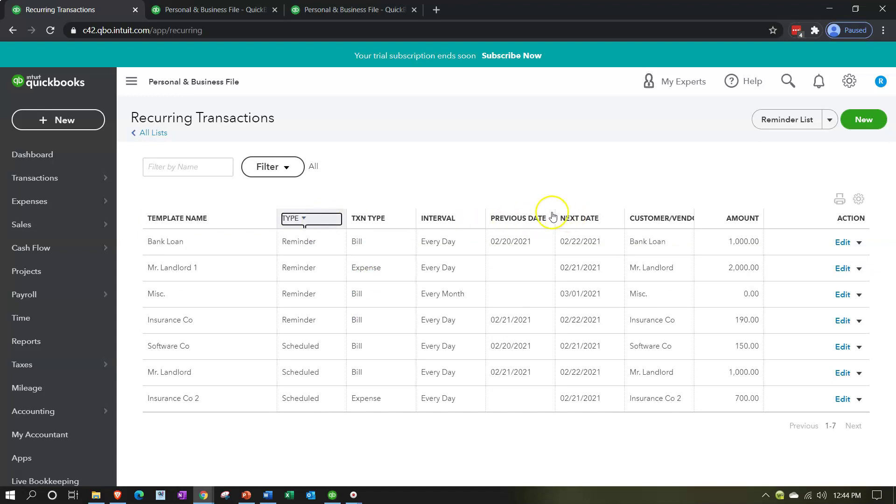
click(568, 218)
click(571, 220)
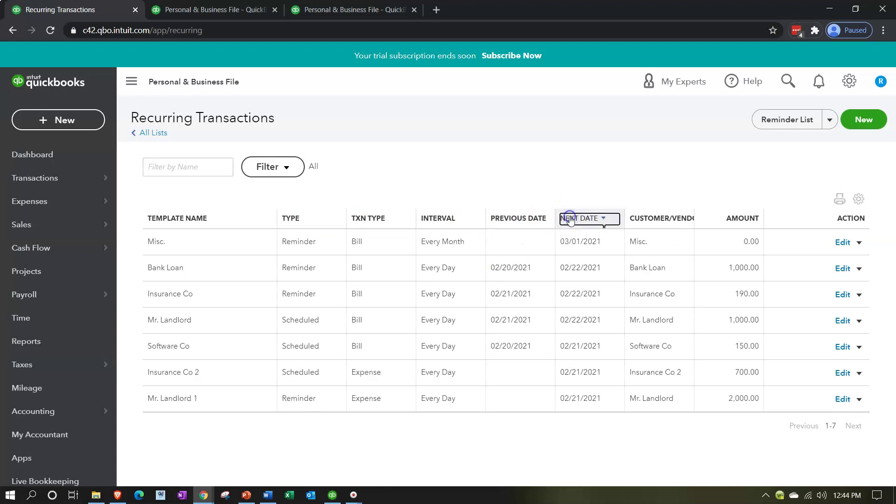
click(532, 217)
click(527, 217)
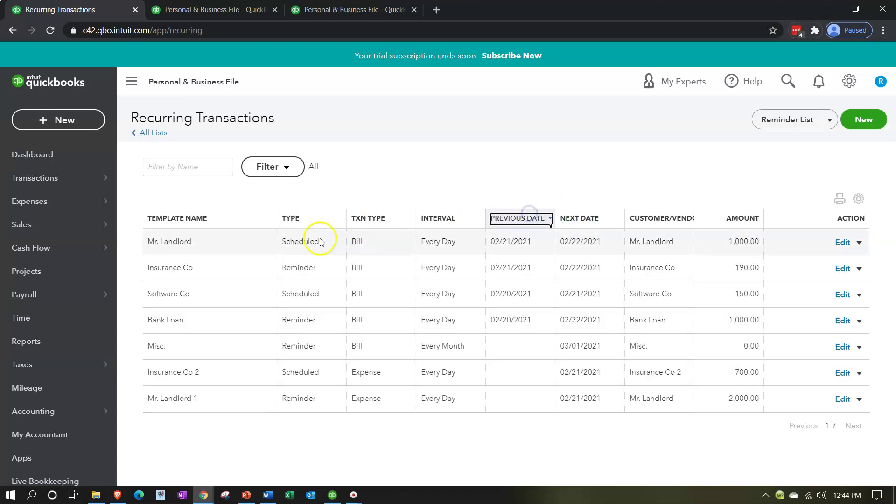
Filter the list to Scheduled templates, leaving Mr. Landlord, Software Co and Insurance Co 2
click(288, 168)
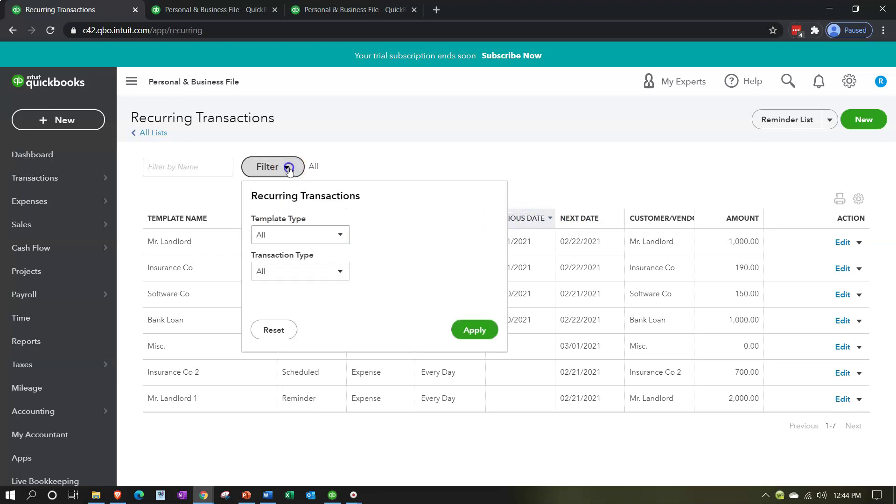
click(338, 235)
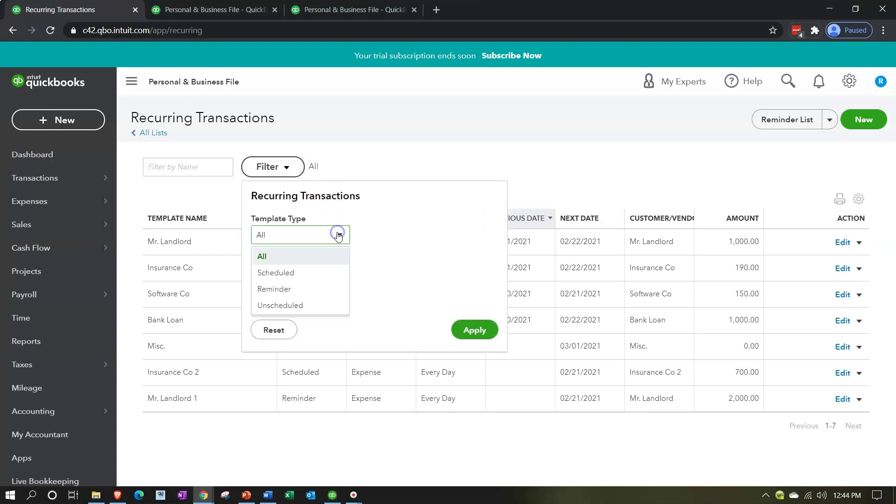
click(324, 273)
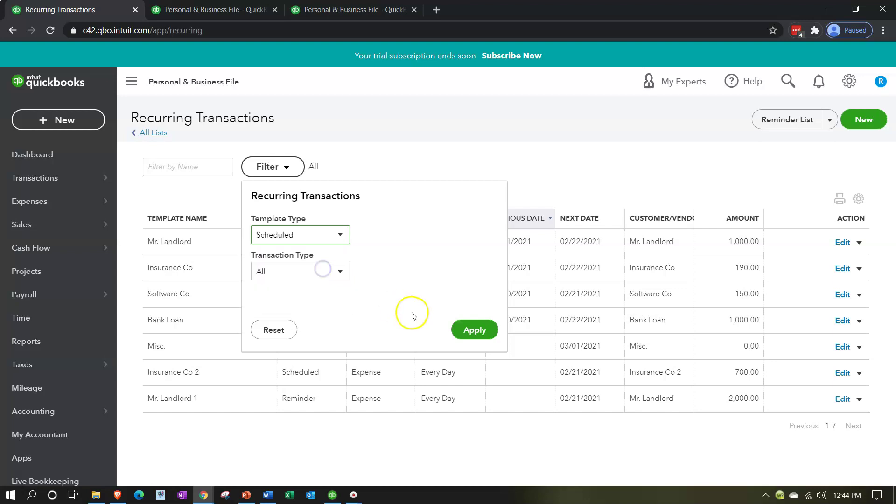
click(472, 330)
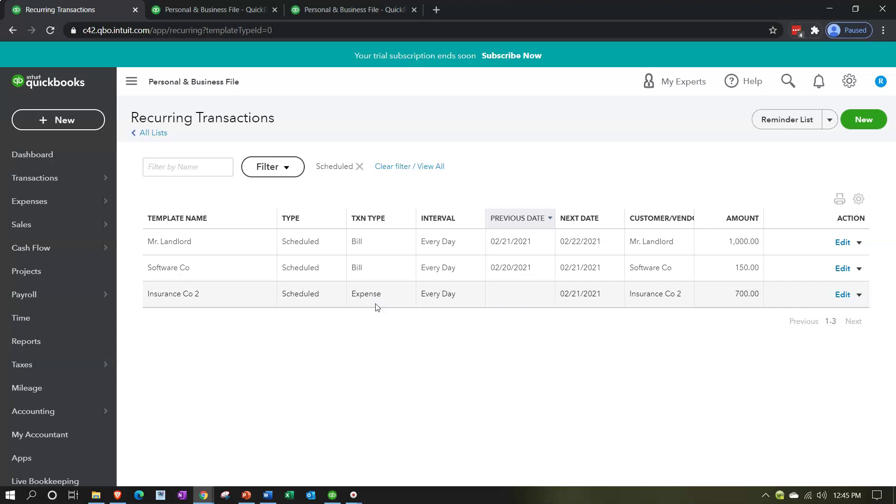
key(alt+Tab)
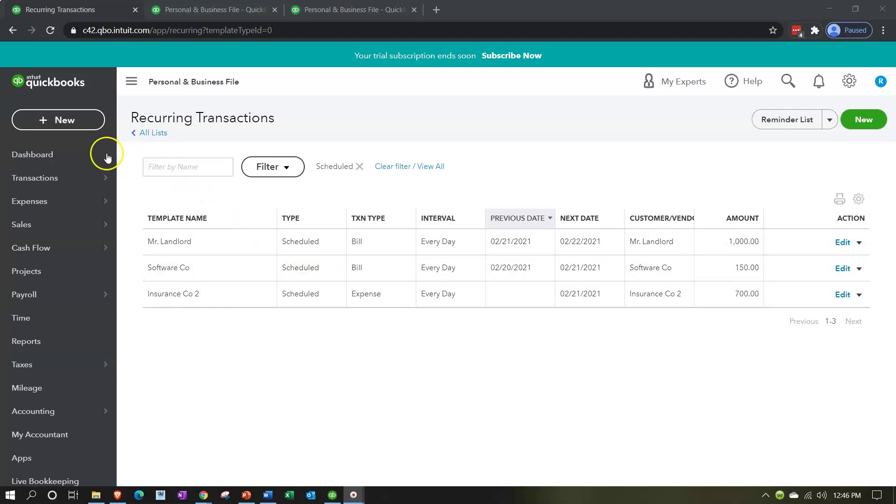
Start a new expense and add Bank Loan 2 as a new vendor payee
click(66, 121)
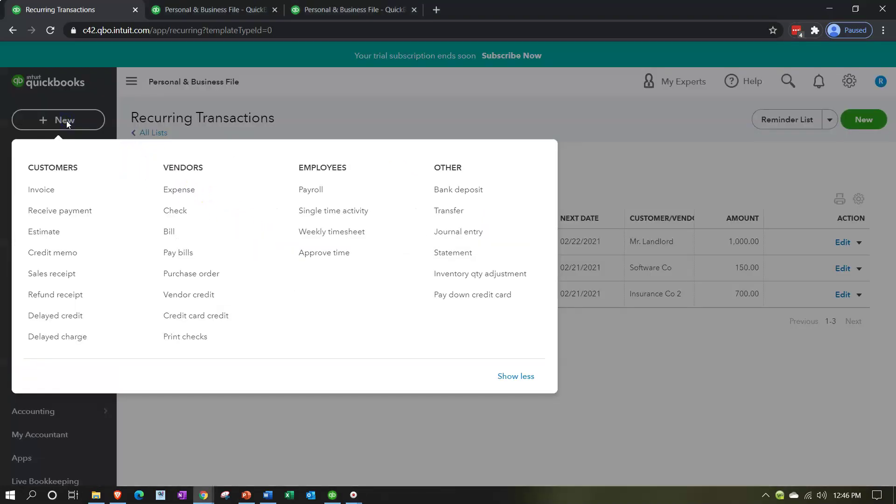
click(168, 191)
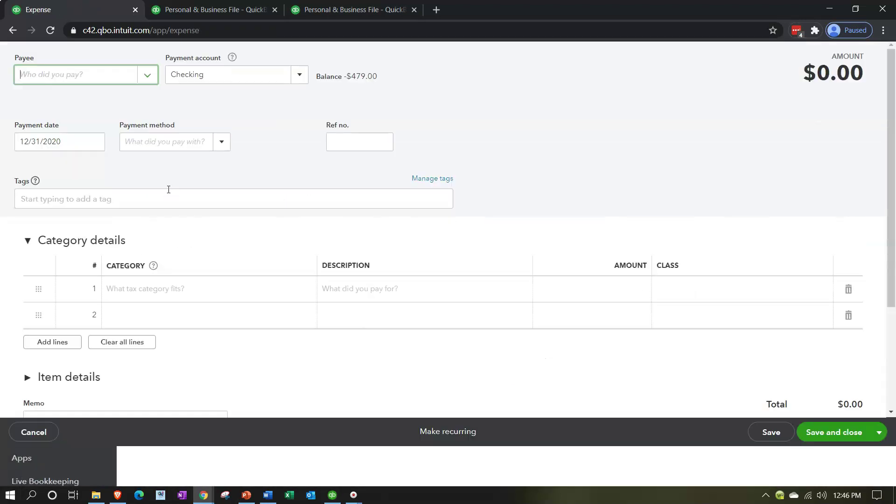
click(97, 116)
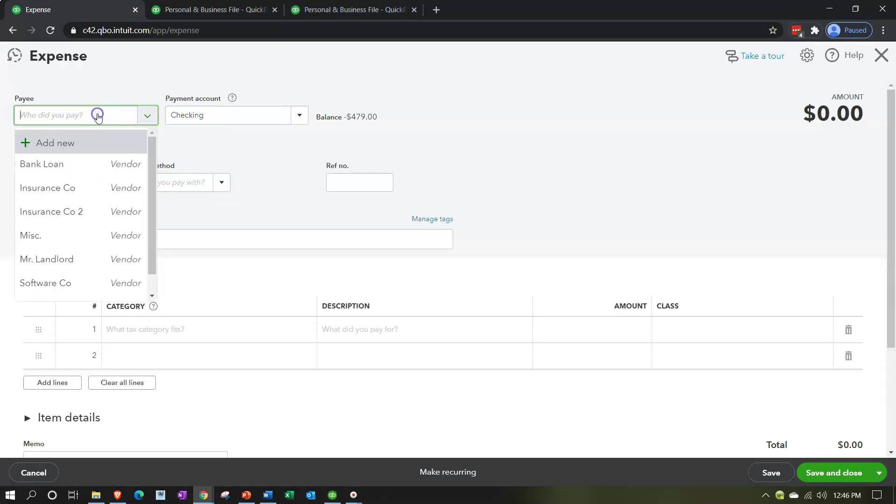
text(bank)
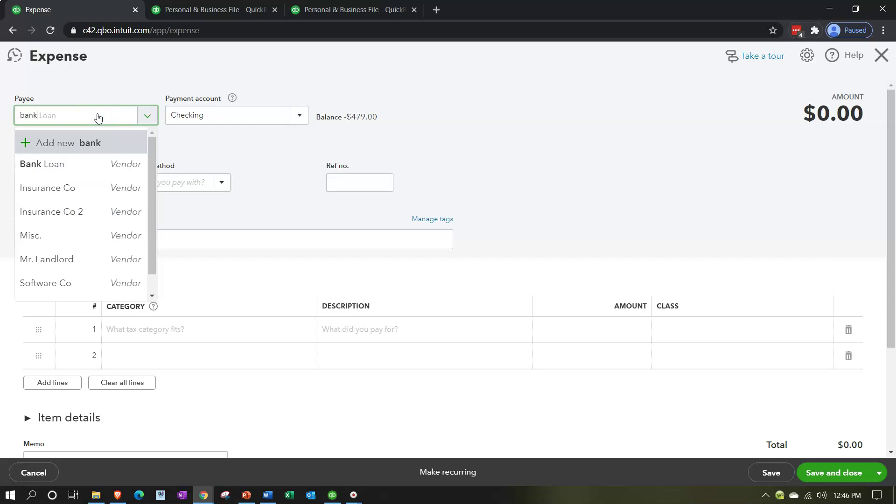
key(Down)
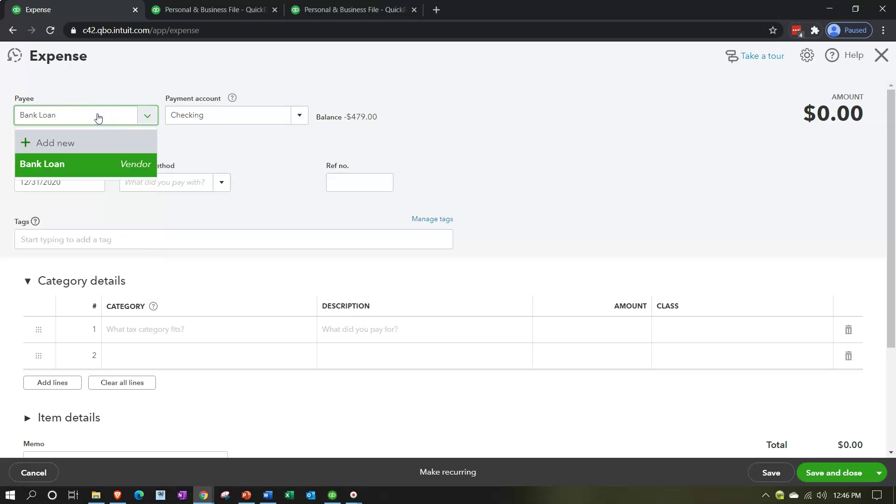
key(Tab)
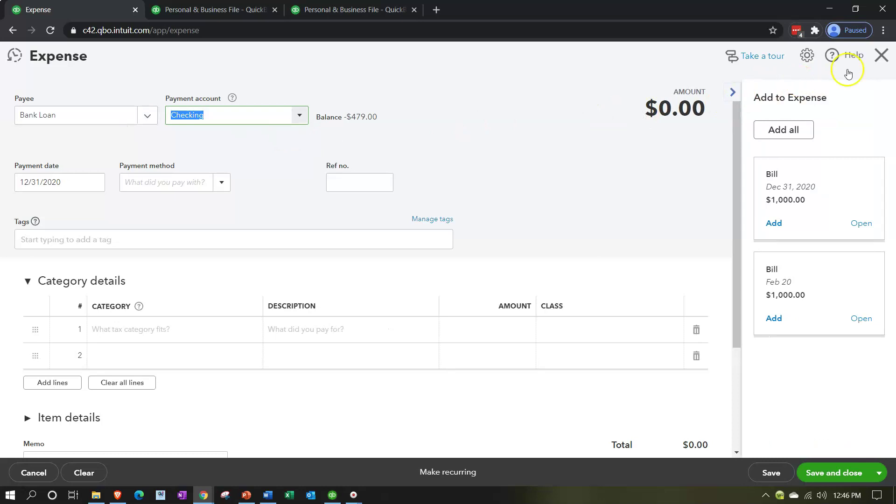
click(87, 116)
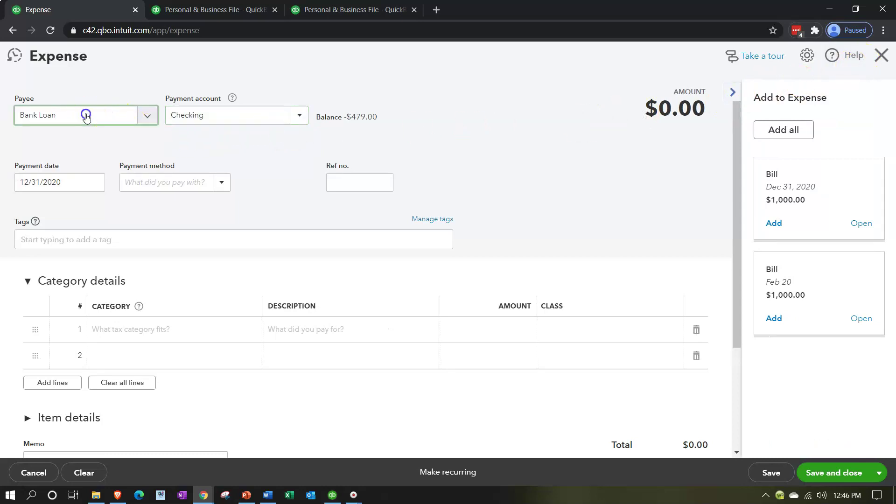
text(2)
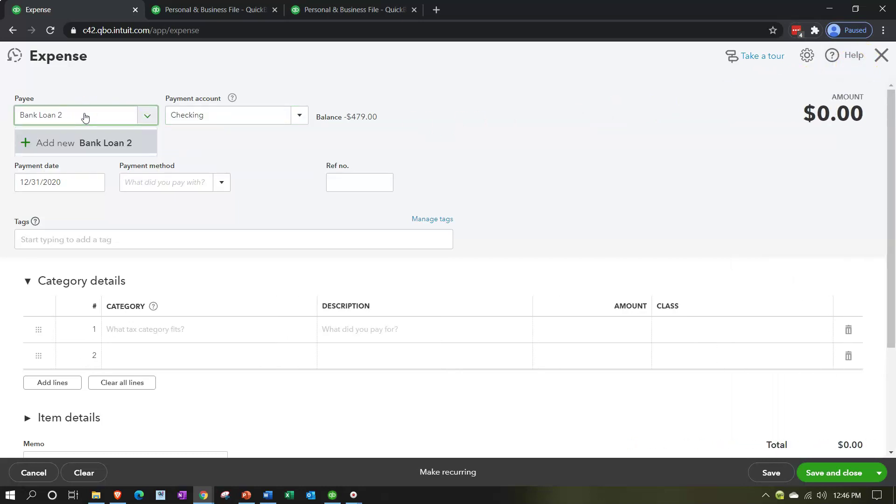
key(Return)
click(183, 259)
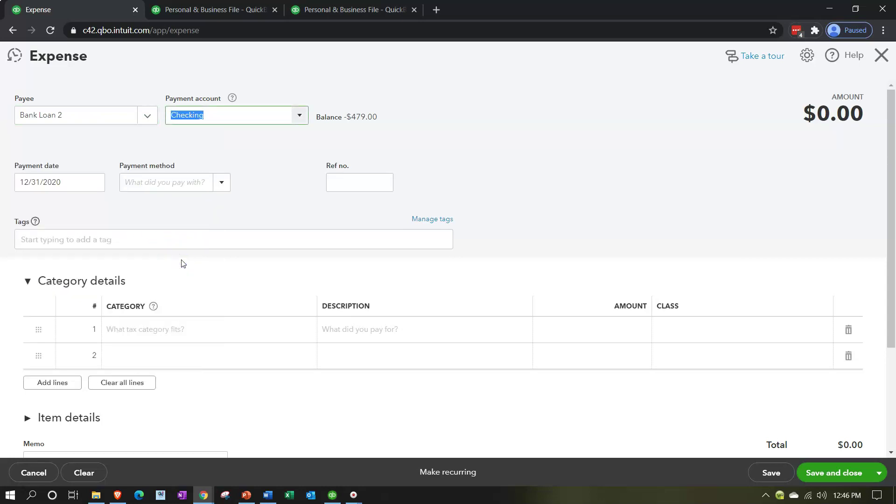
Move past the 12/31/2020 date and payment method to the first category line
key(Tab)
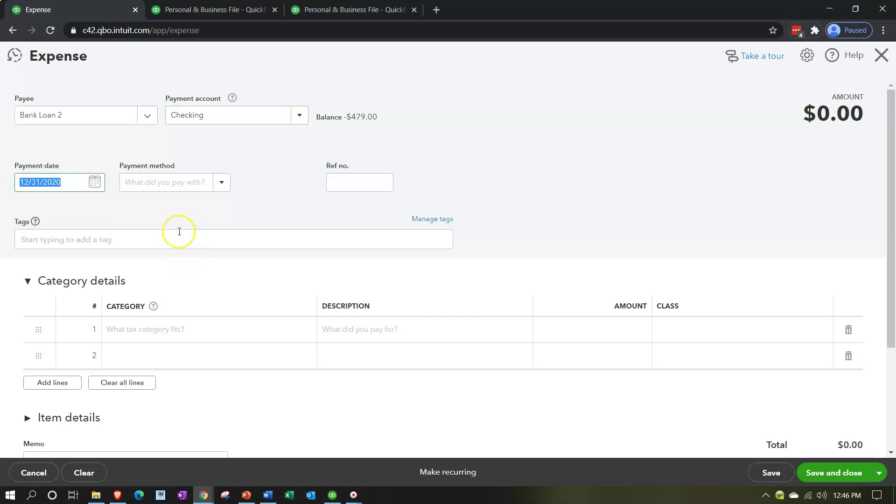
key(Tab)
key(Tab)
key(Tab)
key(Tab)
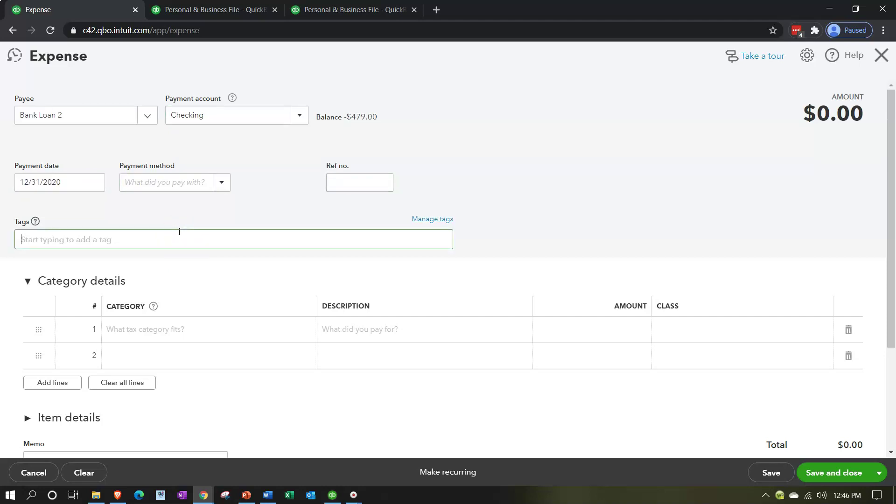
click(136, 326)
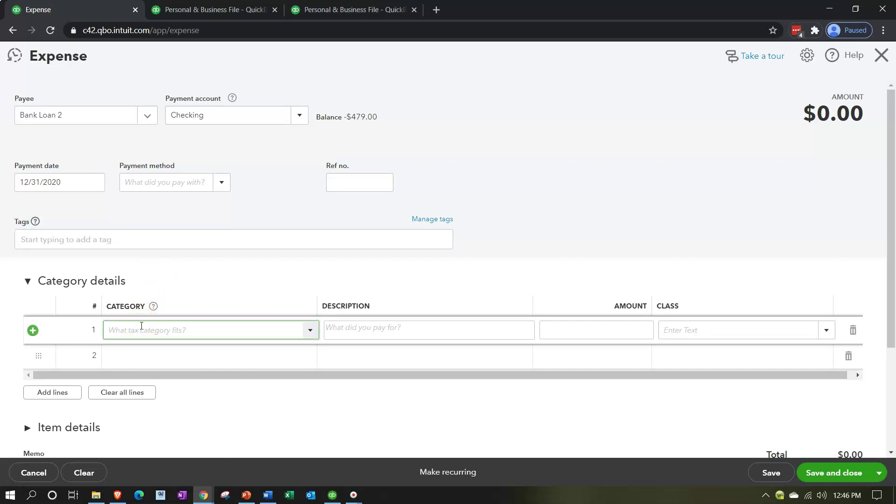
Enter category lines Loan Payable 1,400.00 and Interest Paid 100.00 on the Bank Loan 2 expense
text(Loan Payable)
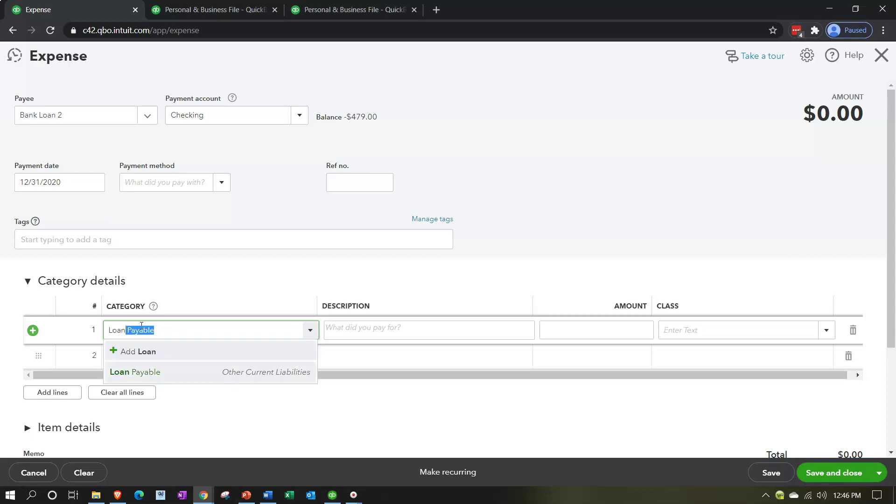
key(Tab)
key(Tab)
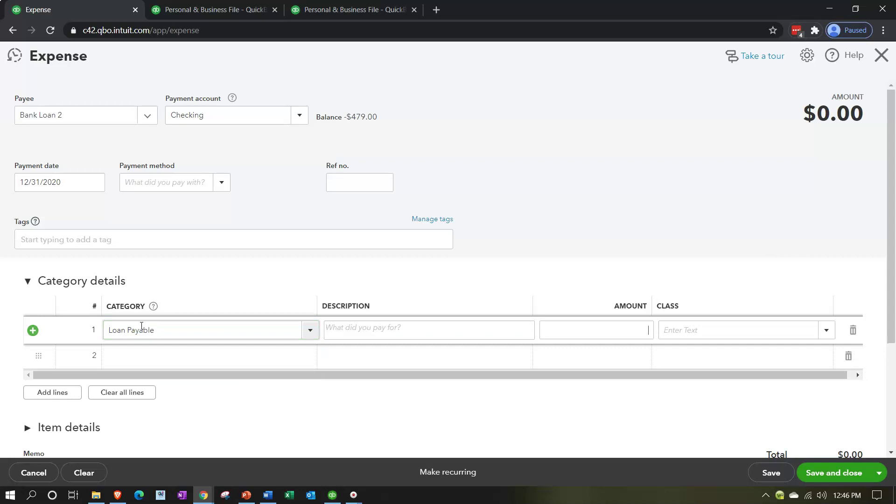
text(1400)
key(Tab)
key(Tab)
key(Tab)
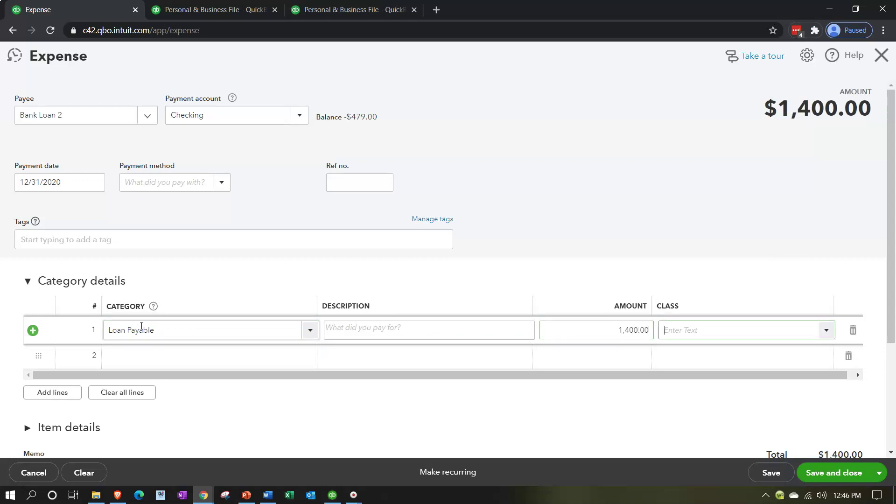
text(Interest Paid)
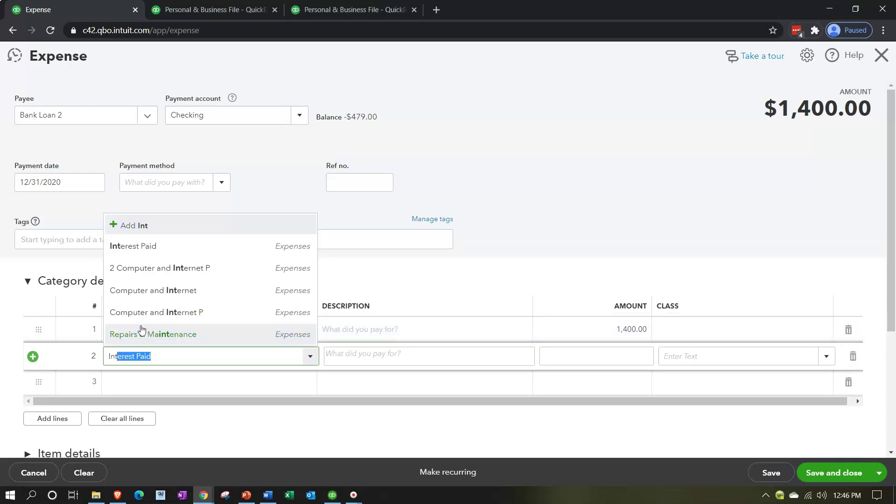
key(Tab)
key(Tab)
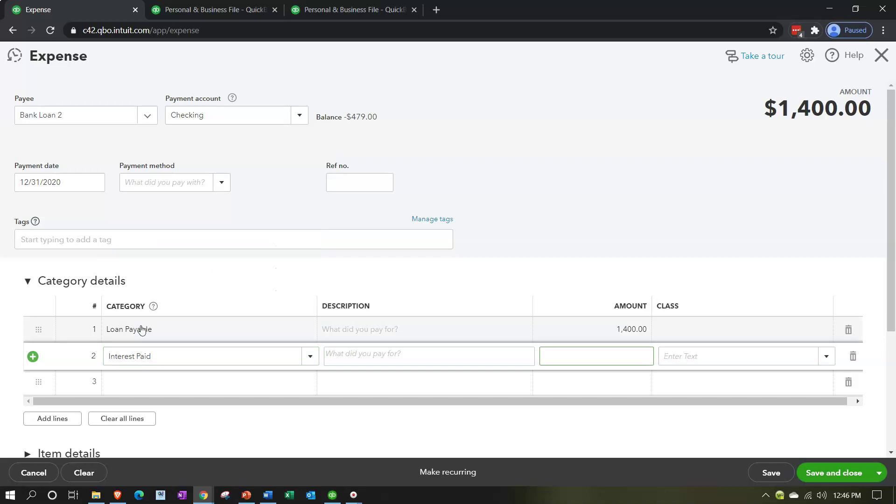
text(100)
key(Tab)
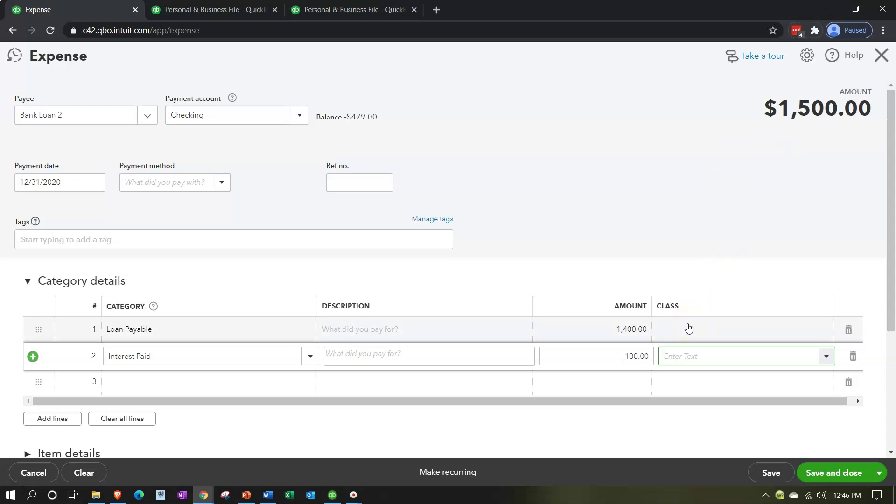
click(662, 360)
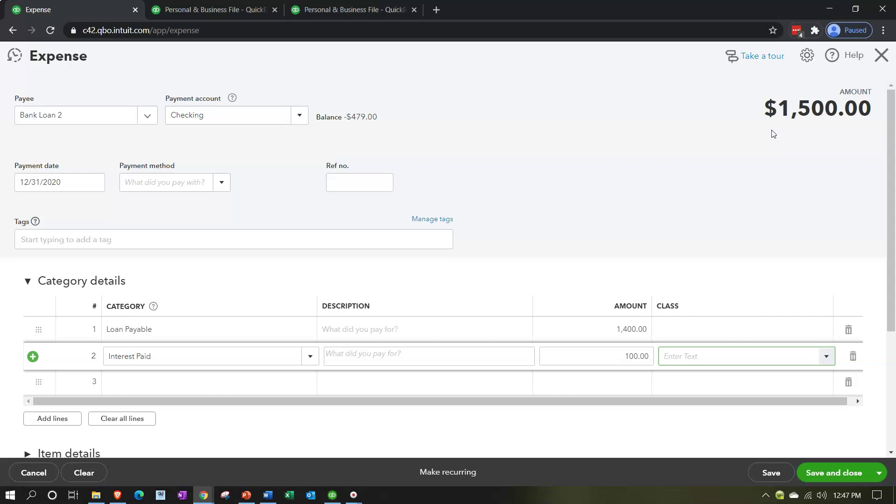
click(783, 131)
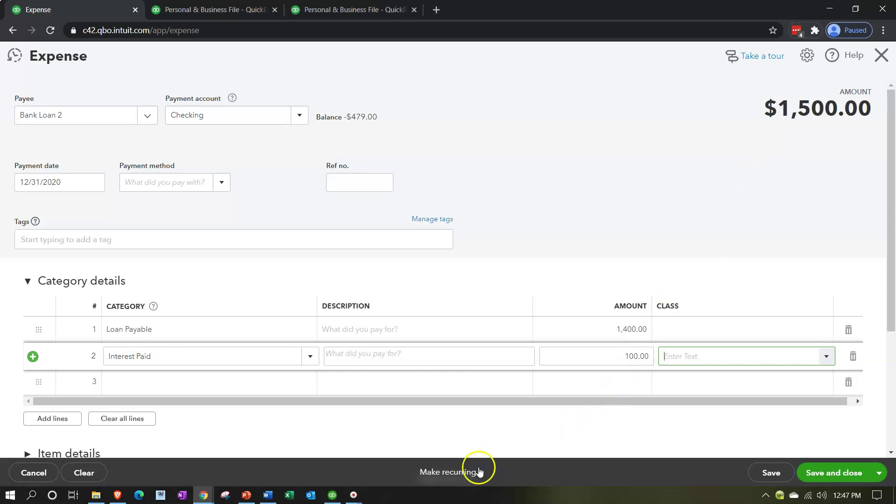
Make the Bank Loan 2 expense a recurring template of type Scheduled
click(461, 473)
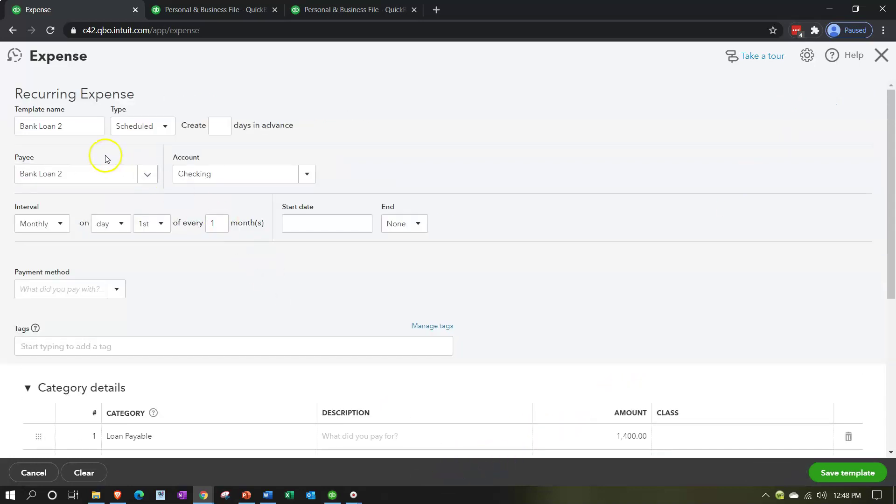
click(77, 129)
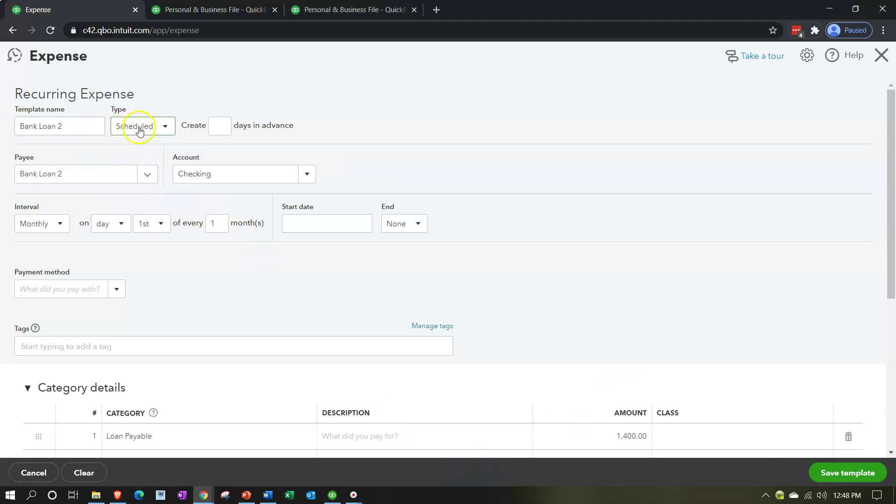
click(165, 126)
click(152, 146)
key(Tab)
key(Tab)
key(Tab)
key(Tab)
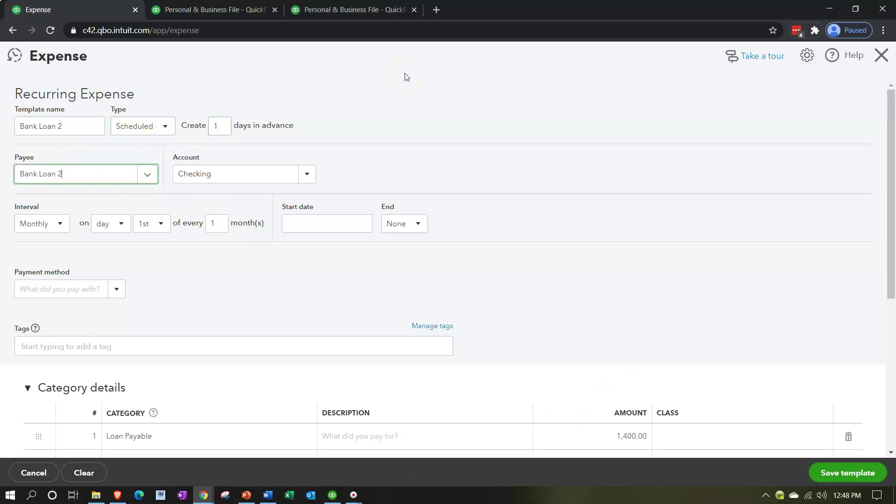
key(Tab)
key(Tab)
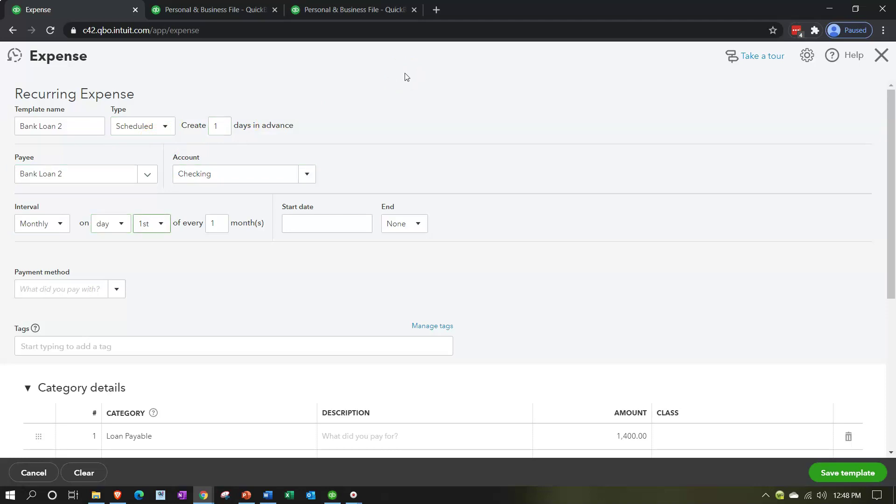
Set the interval to Daily starting 02/20/2021 and save the template despite missing classes
click(55, 229)
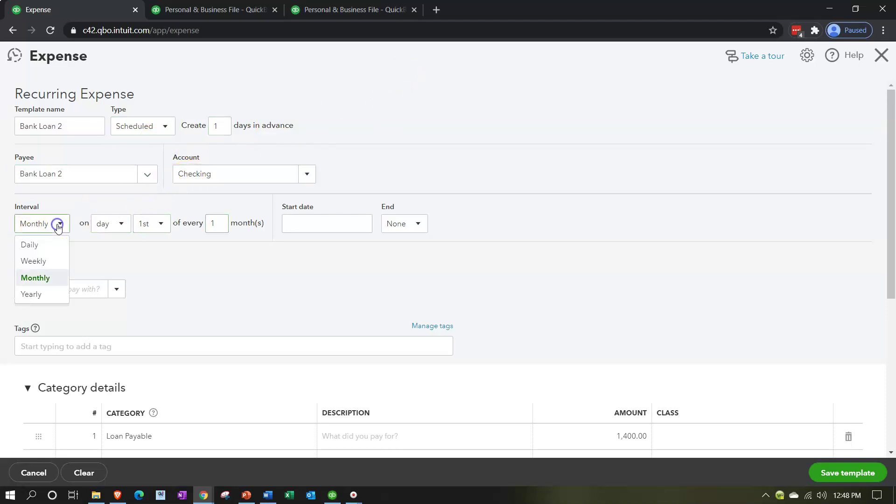
click(30, 245)
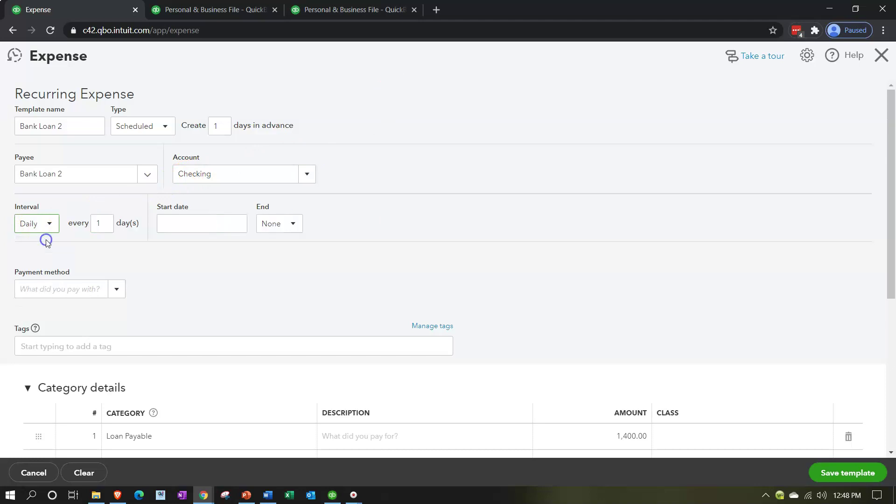
key(Tab)
key(Tab)
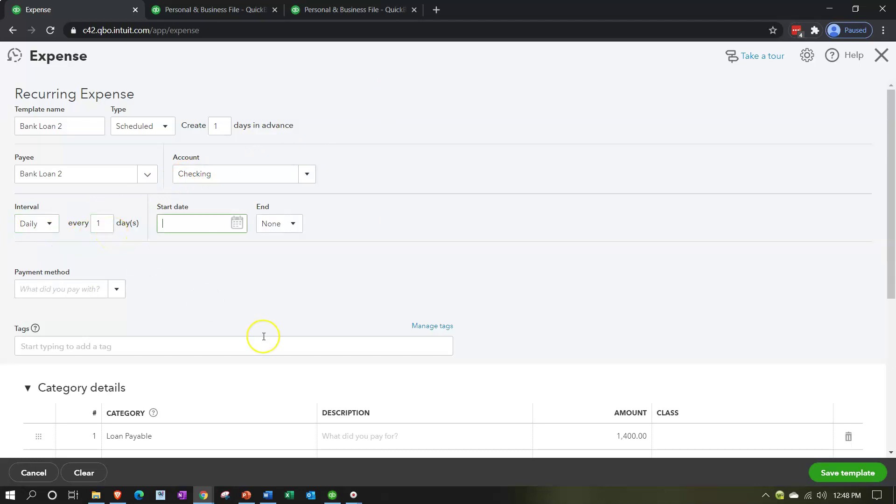
text(022021)
click(264, 336)
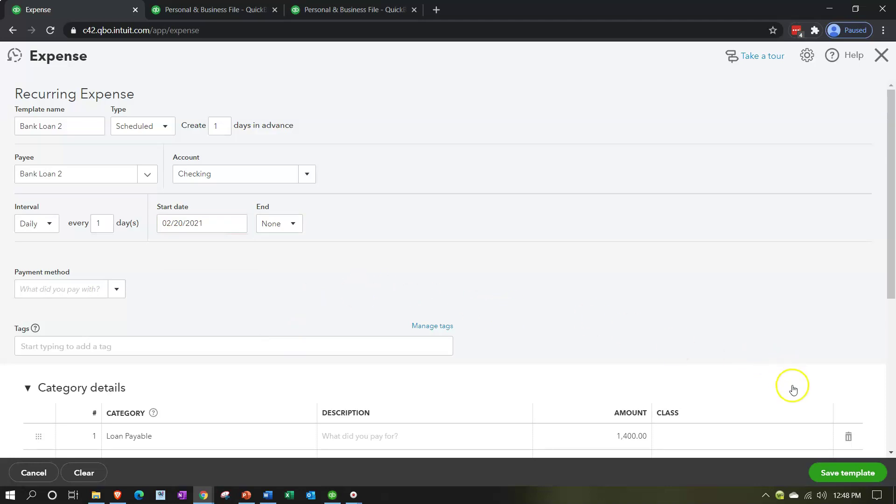
scroll(794, 396, down, 1)
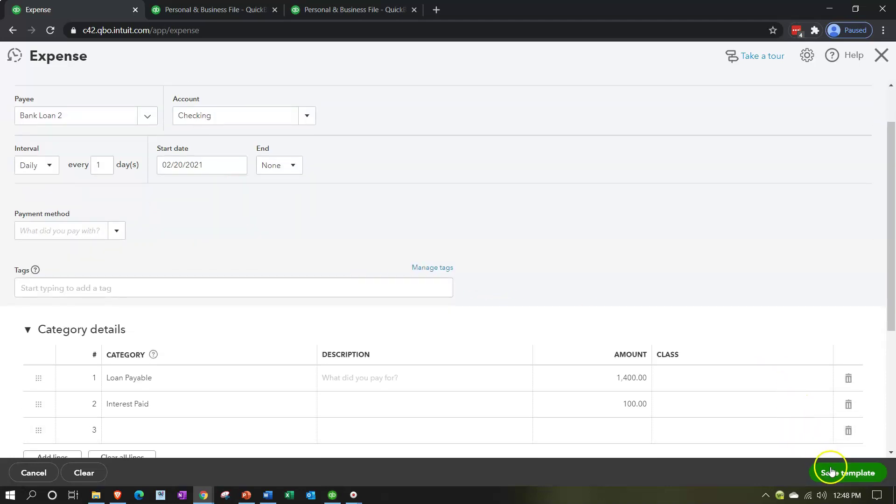
click(830, 471)
click(569, 287)
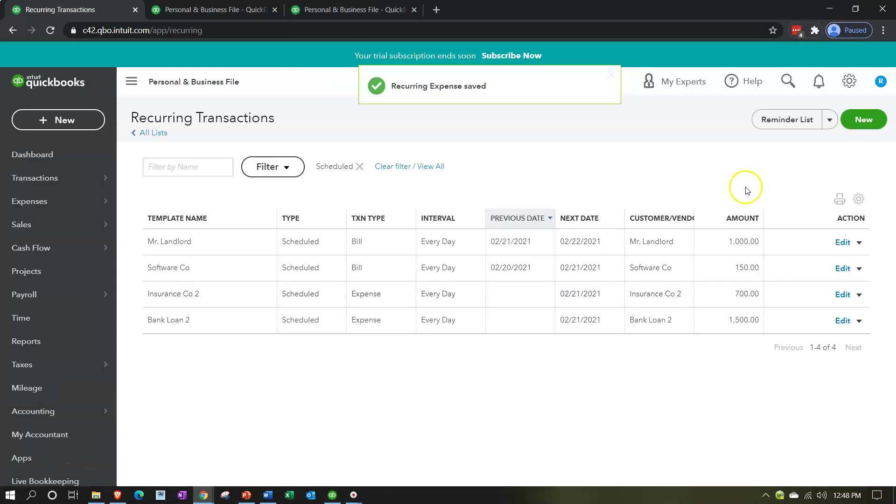
click(850, 81)
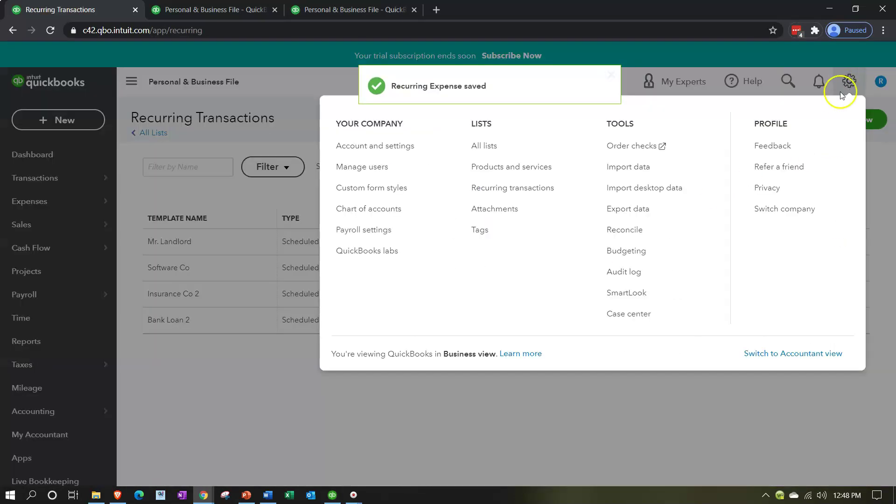
click(537, 189)
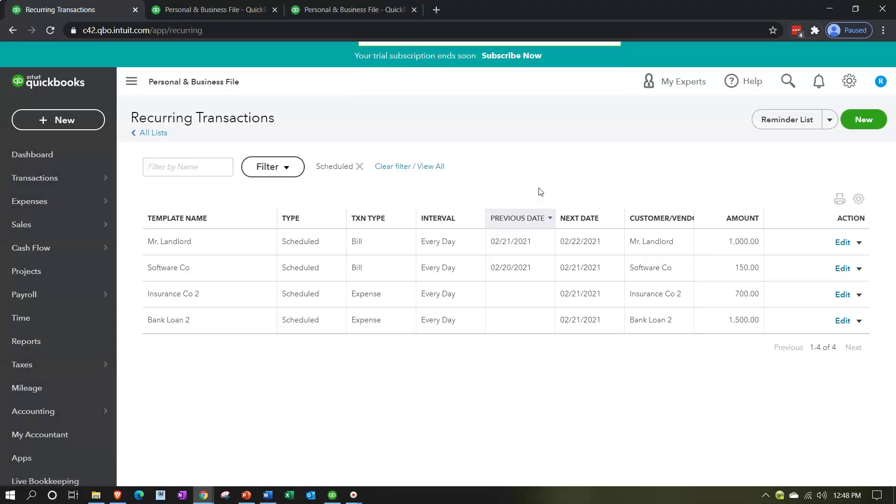
click(284, 166)
click(335, 235)
click(303, 254)
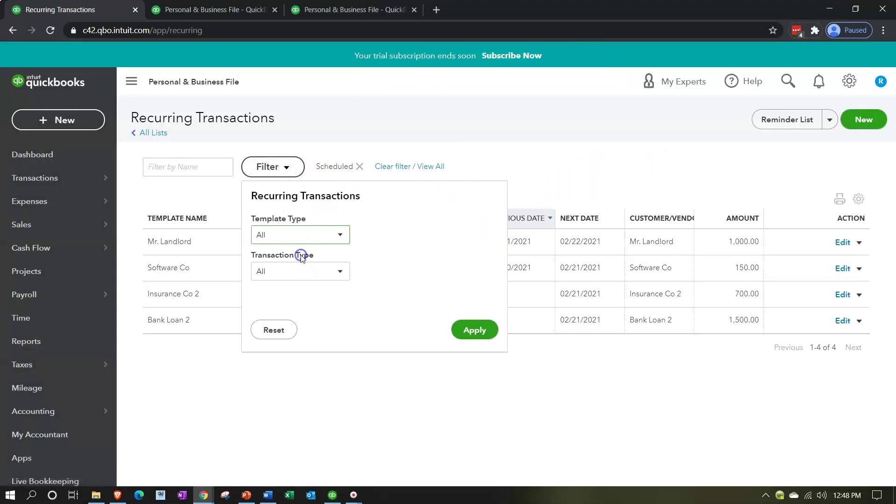
click(474, 330)
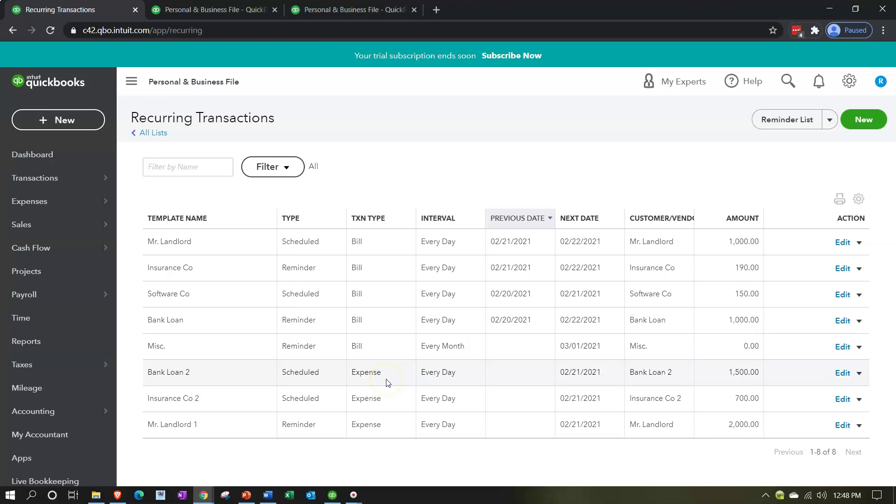
click(299, 167)
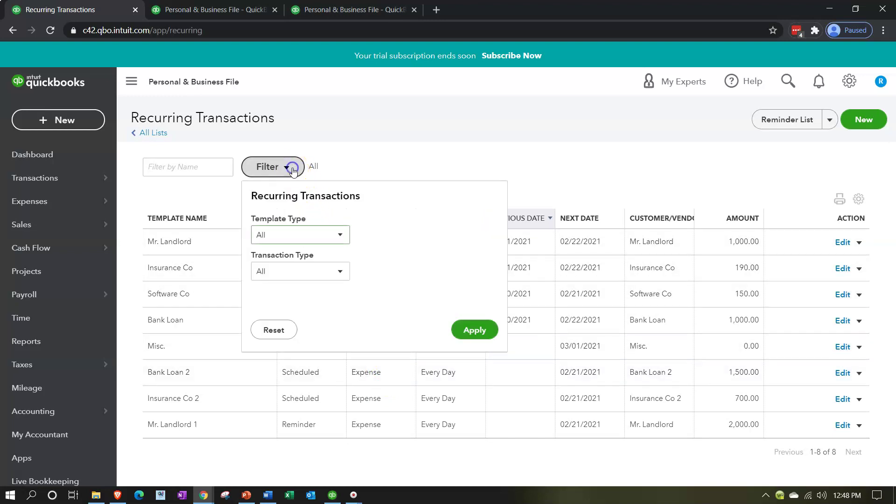
click(332, 228)
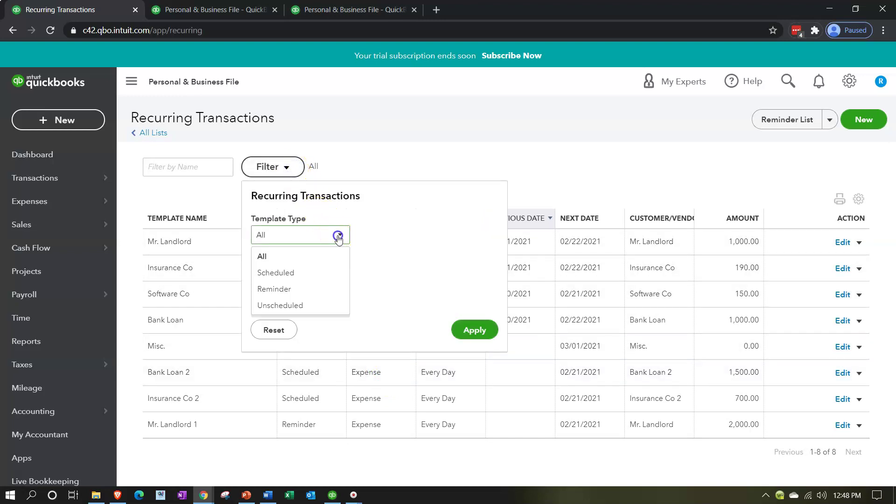
click(313, 271)
click(472, 330)
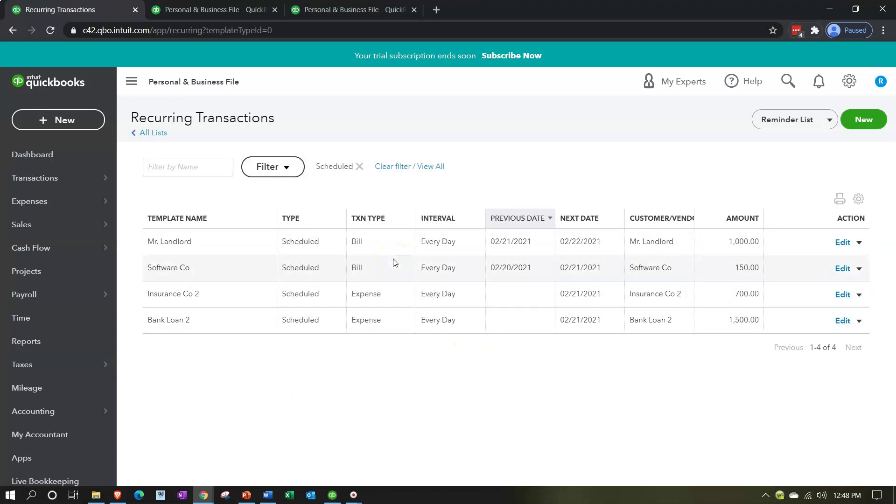
click(200, 331)
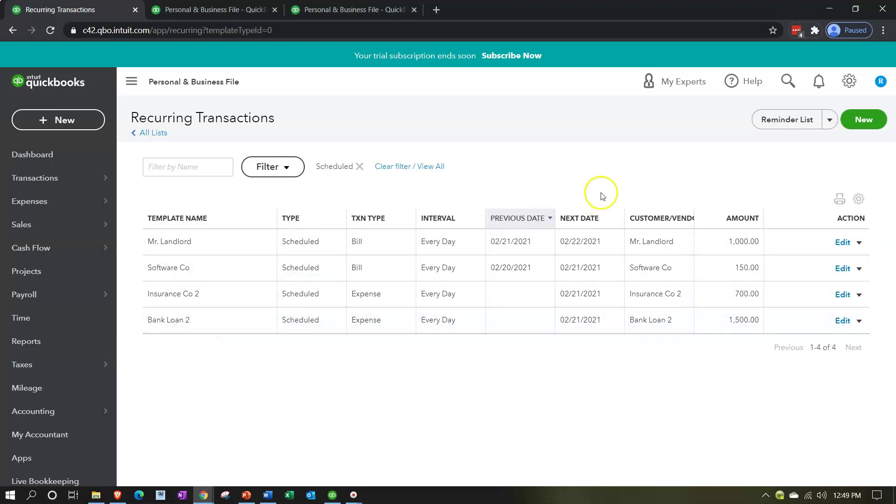
View the empty Reminders List, then return to Recurring Transactions
click(773, 120)
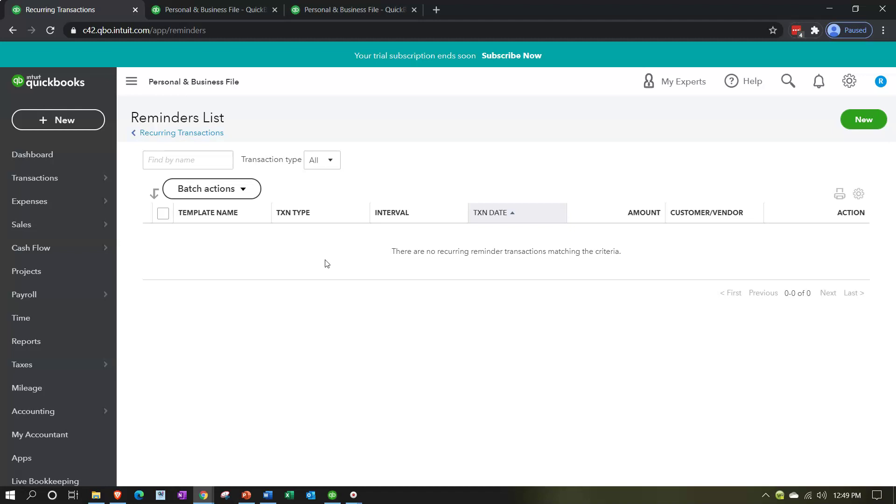
click(185, 134)
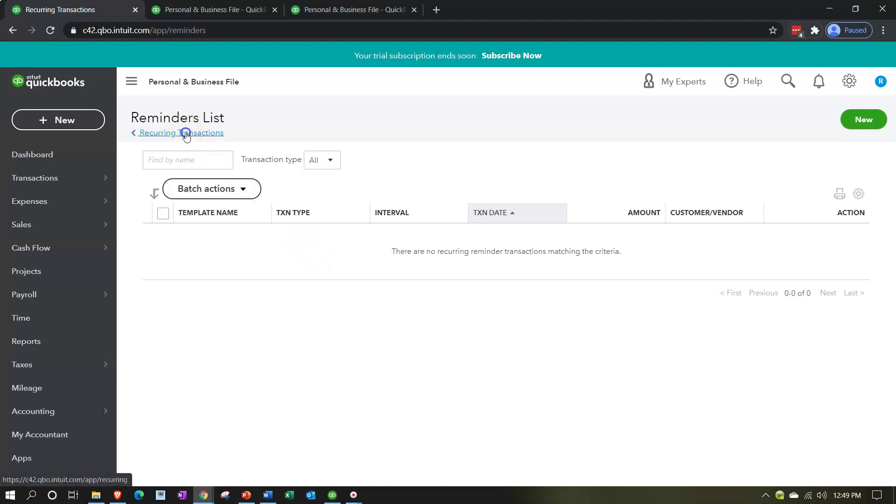
Review the list's Template Type filter options, leaving the Scheduled filter unchanged
click(284, 169)
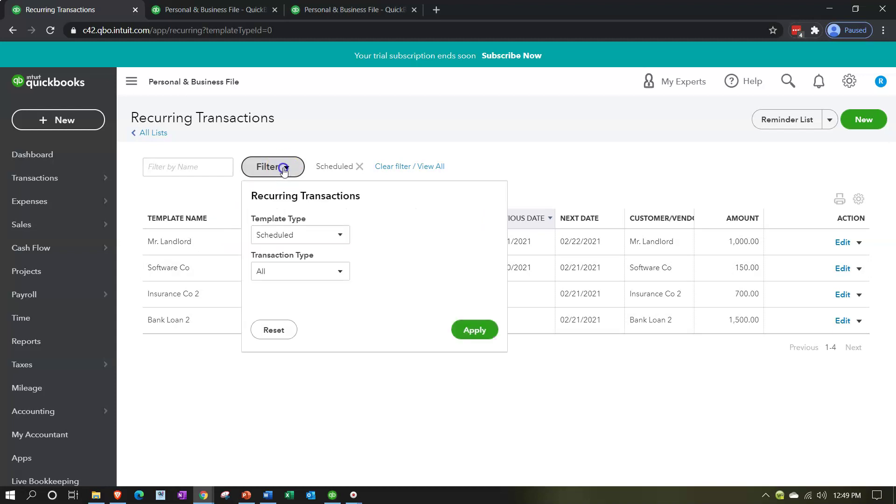
click(330, 234)
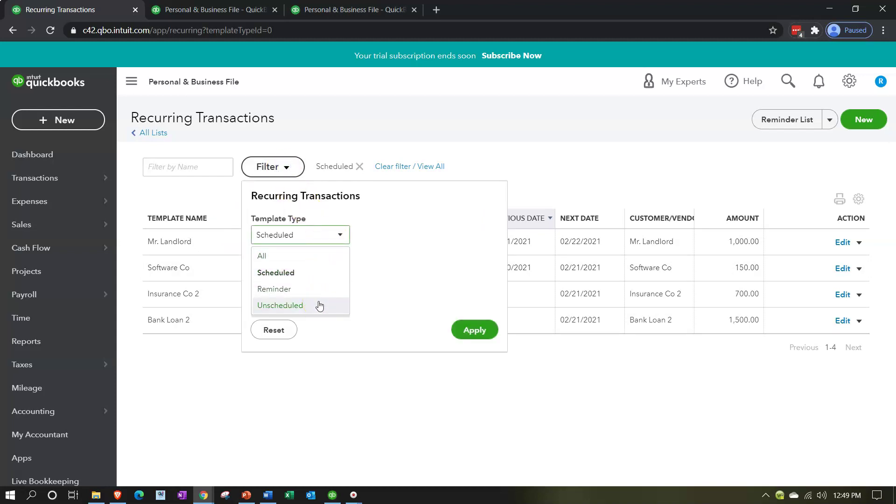
click(529, 184)
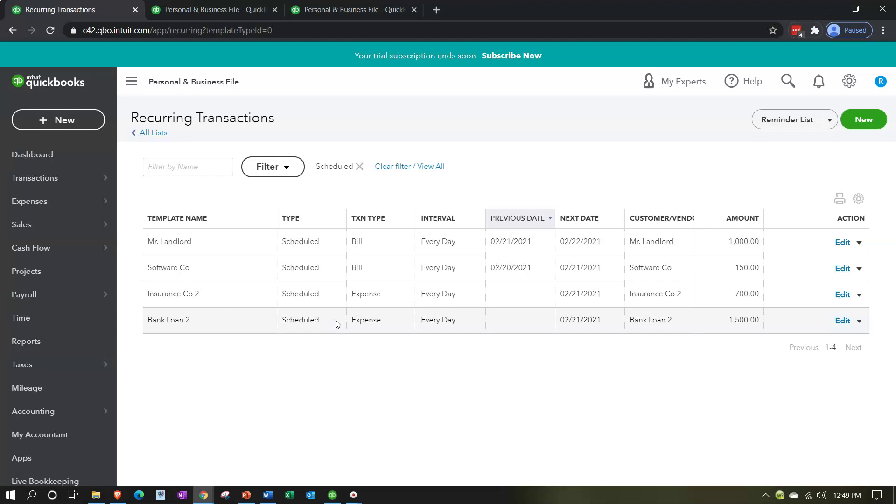
click(860, 321)
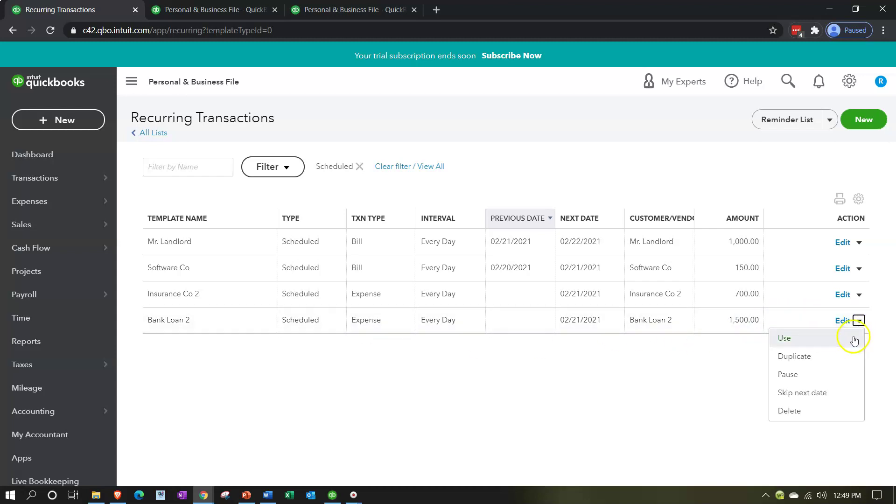
click(848, 355)
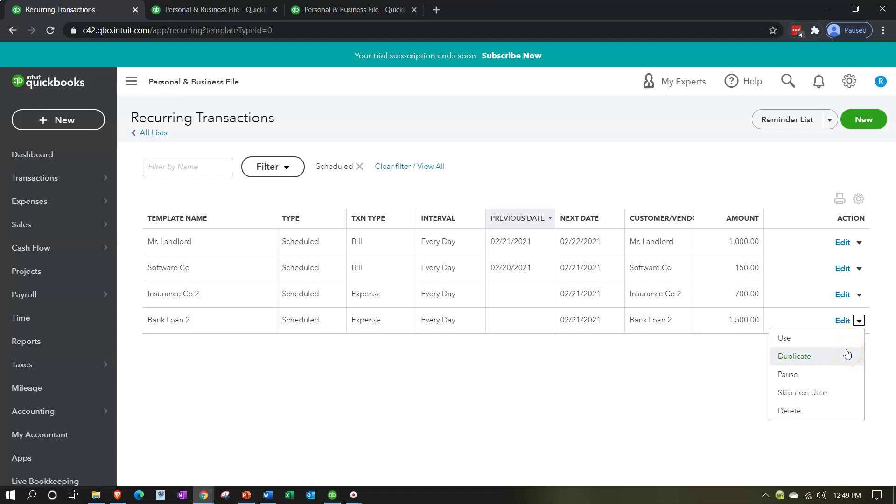
click(843, 341)
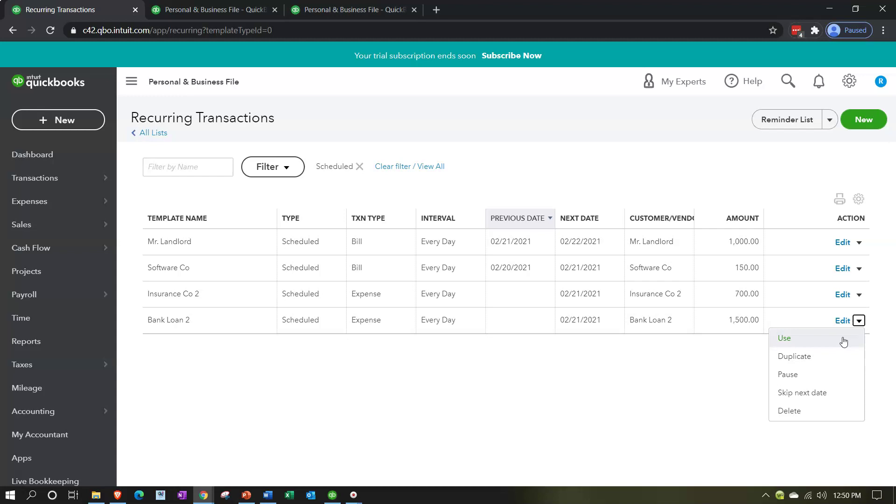
click(686, 372)
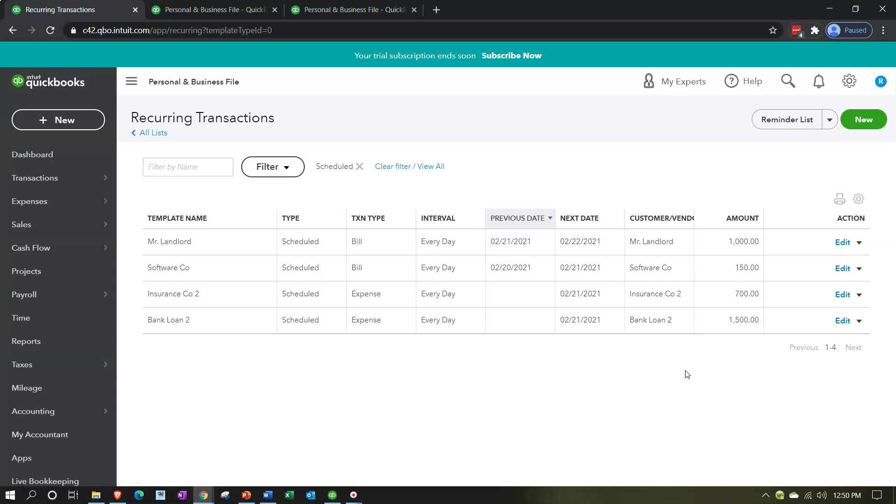
Start a new expense and add Software Co 2 as a new vendor payee
click(66, 121)
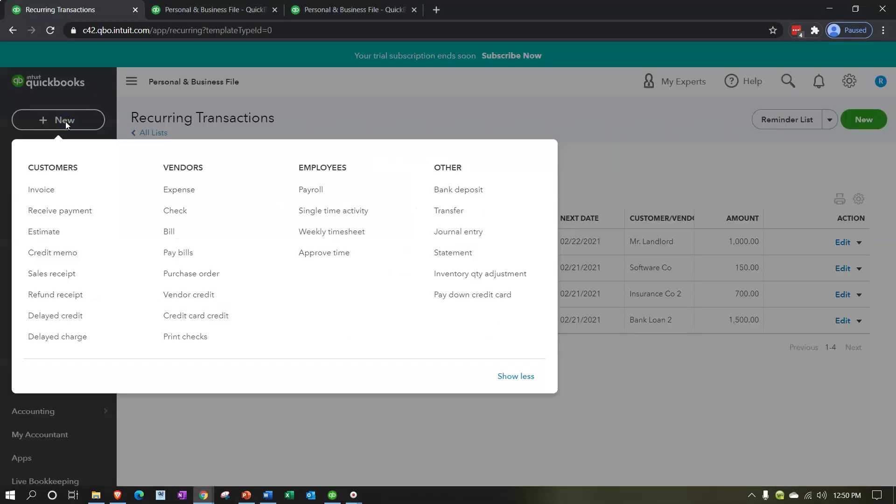
click(168, 191)
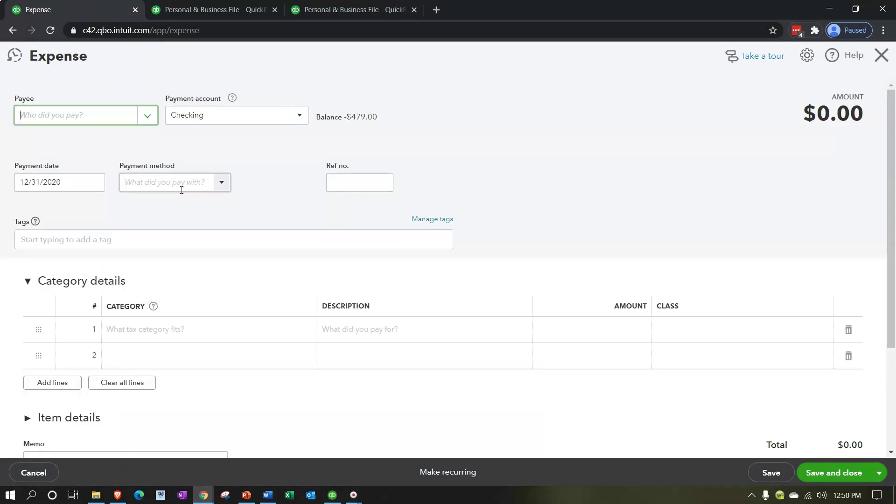
text(Sof)
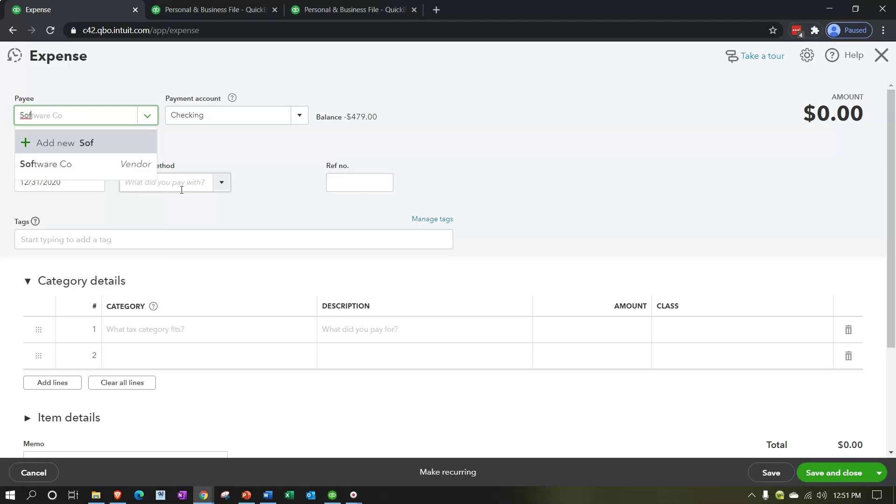
click(73, 165)
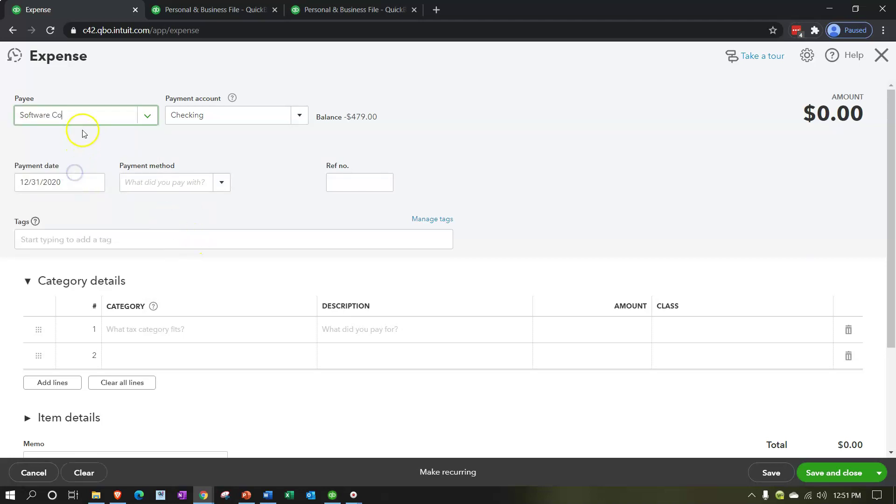
click(90, 118)
text(2)
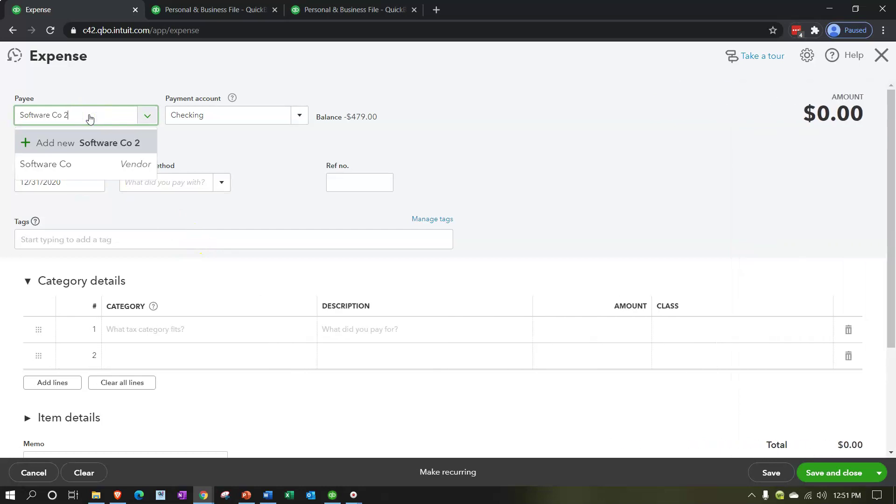
key(Return)
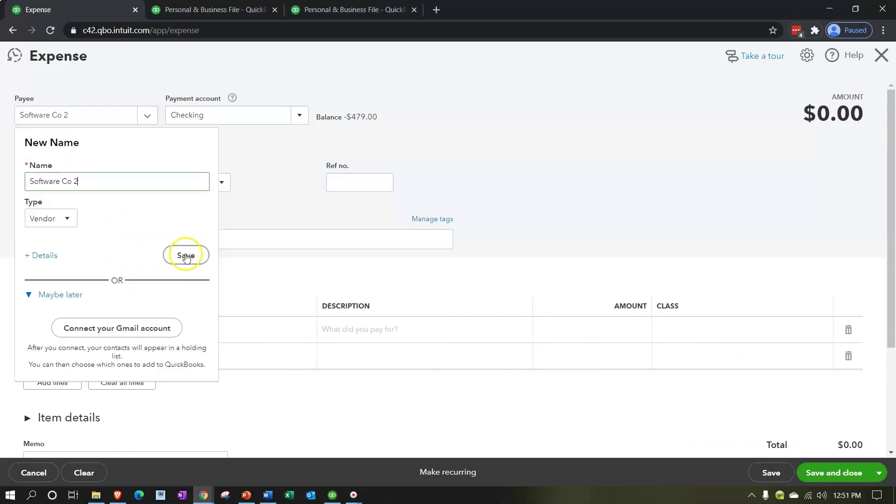
click(186, 255)
Add a Computer and Internet category line of 900.00 to the expense
key(Tab)
key(Tab)
key(Tab)
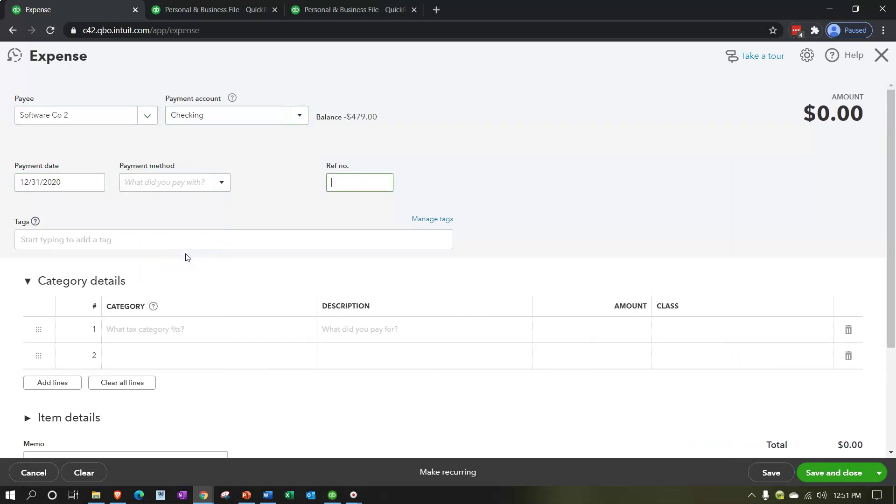
key(Tab)
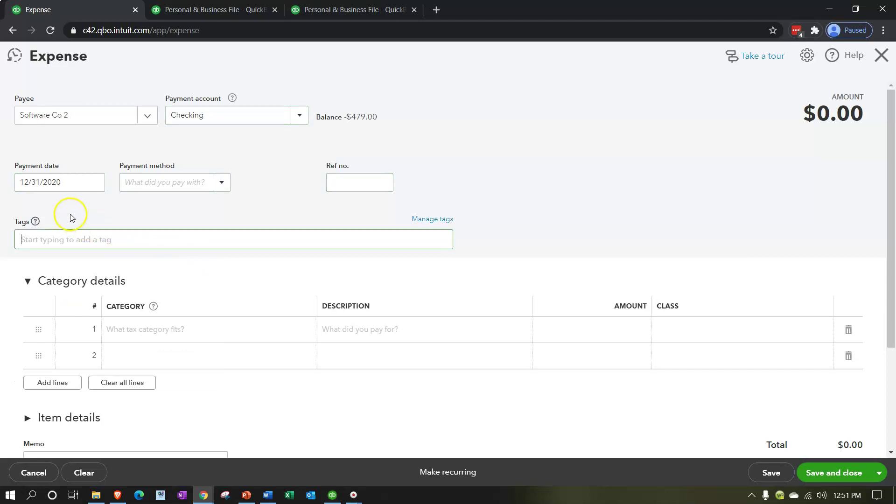
key(Tab)
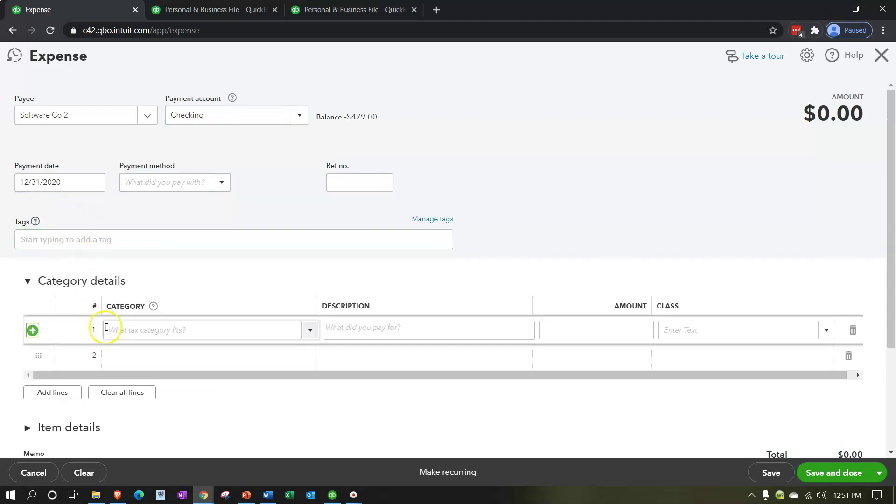
click(129, 330)
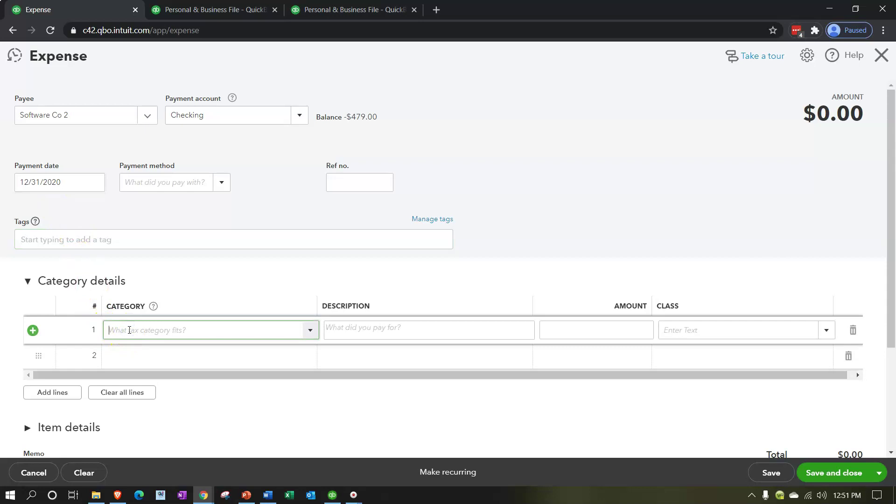
text(xi==)
key(BackSpace)
key(BackSpace)
key(BackSpace)
key(BackSpace)
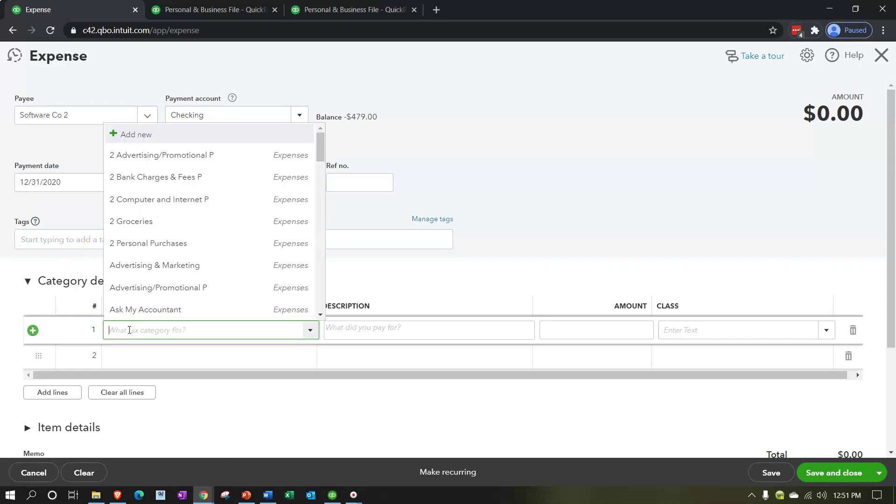
text(Computer and Internet)
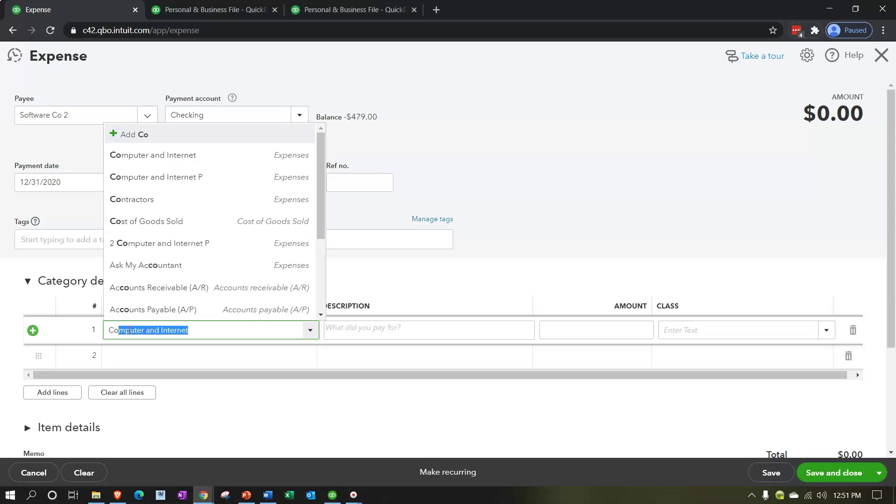
key(Tab)
key(Tab)
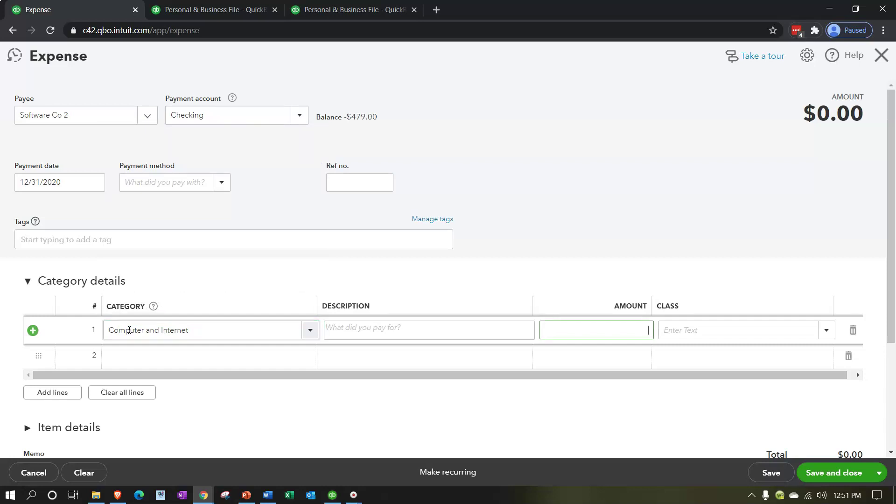
text(900)
key(Tab)
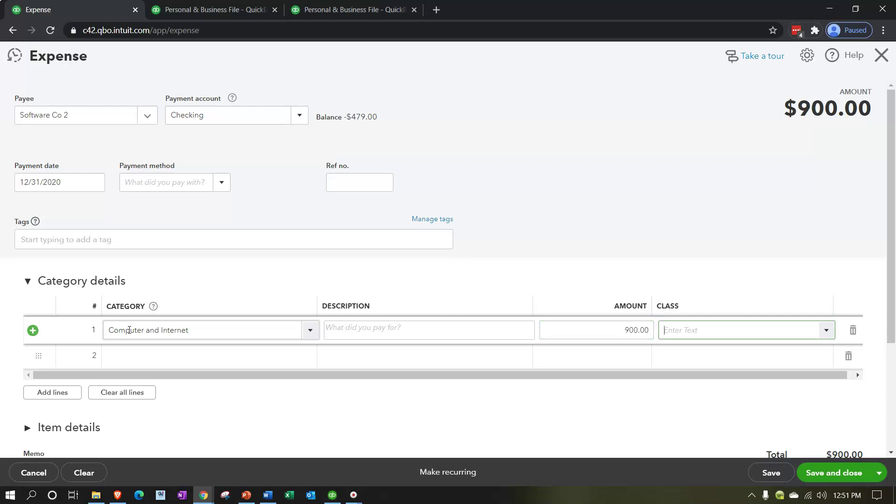
click(437, 471)
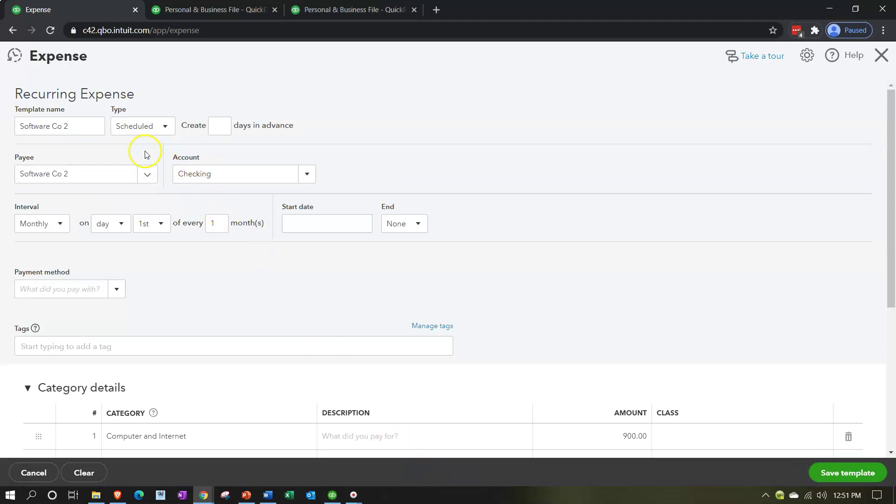
Keep the template type Scheduled and create it 1 day in advance
click(162, 126)
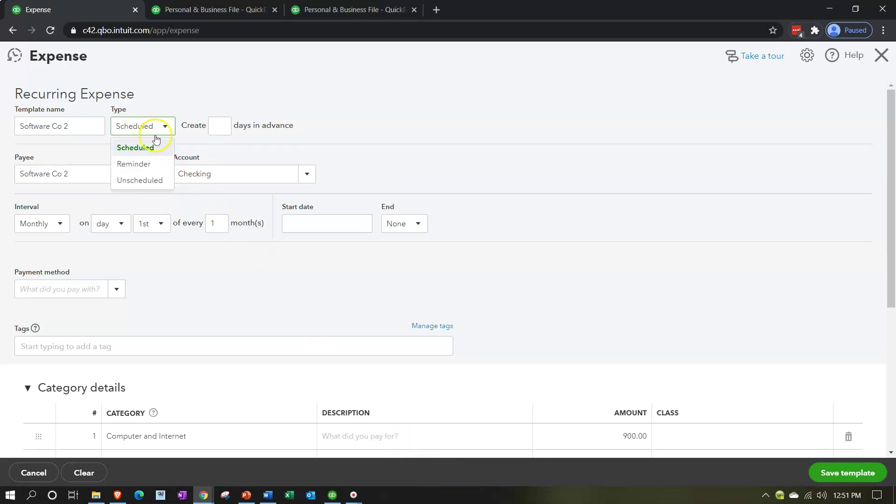
click(146, 148)
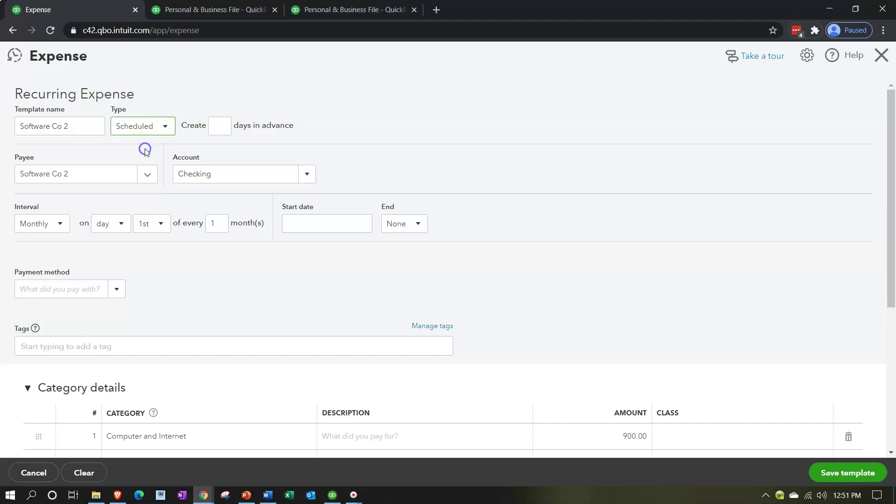
click(163, 127)
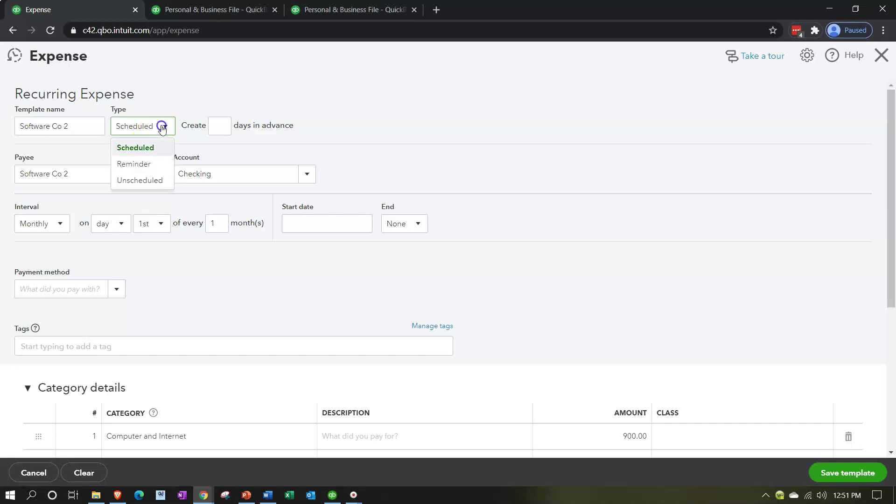
click(219, 126)
text(1)
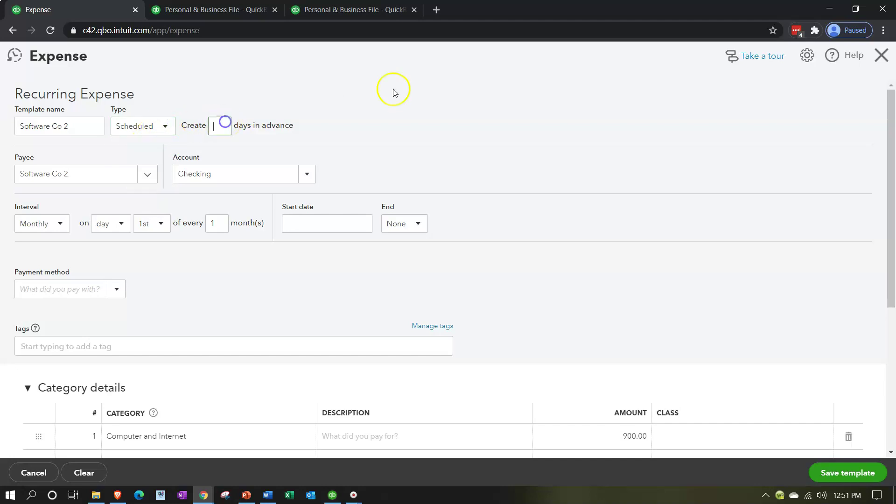
key(Tab)
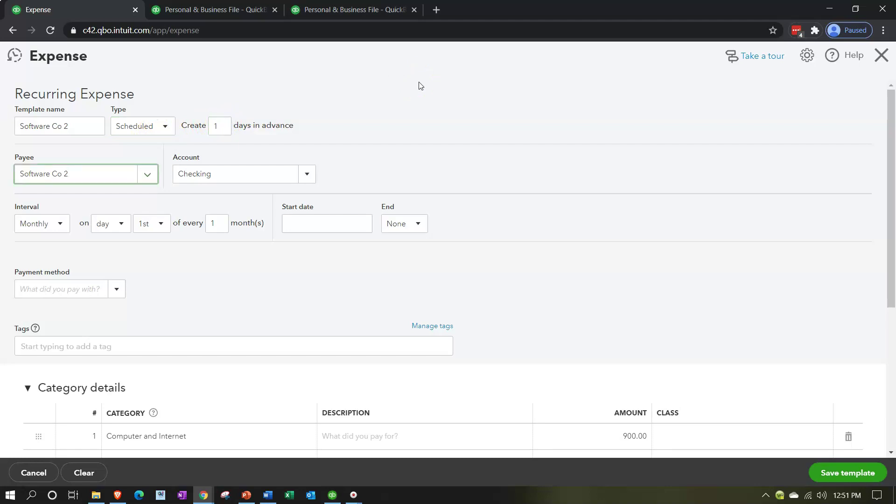
key(Tab)
key(Tab)
key(Tab)
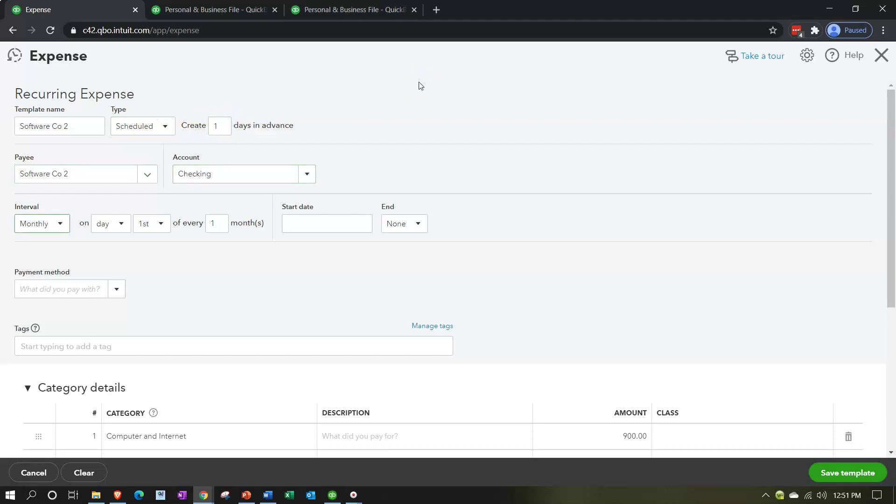
Set a Daily interval starting 02/20/2021 and save the template despite missing classes
click(62, 224)
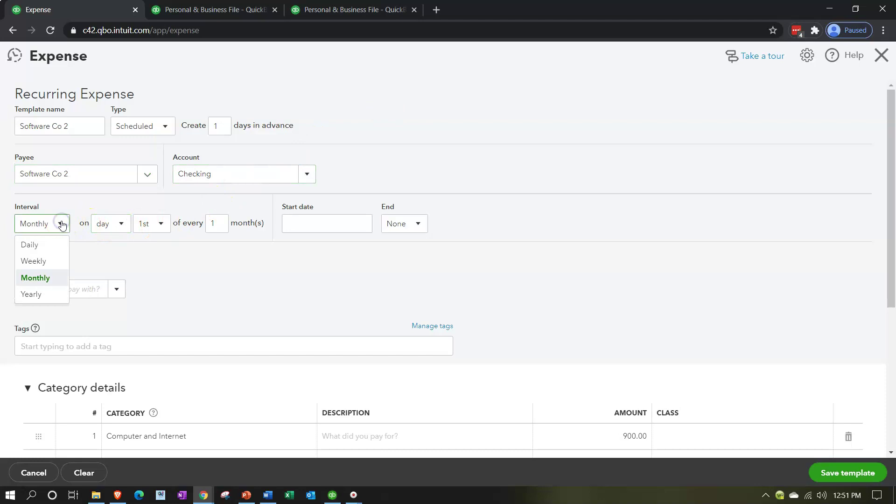
click(53, 246)
click(166, 222)
text(02/20/2021)
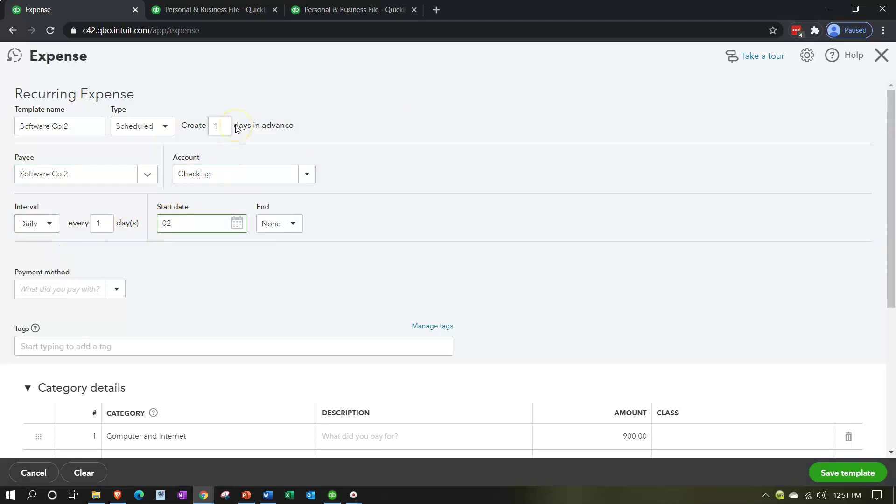
click(295, 260)
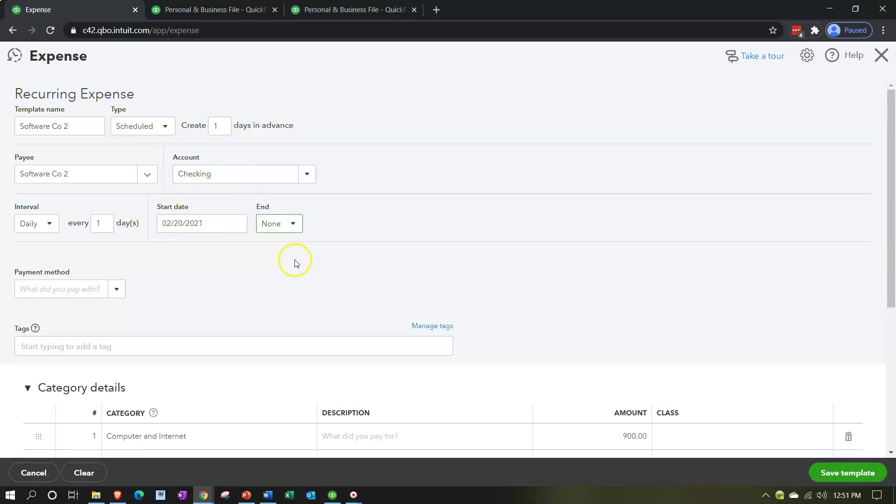
scroll(297, 262, down, 1)
scroll(297, 265, down, 2)
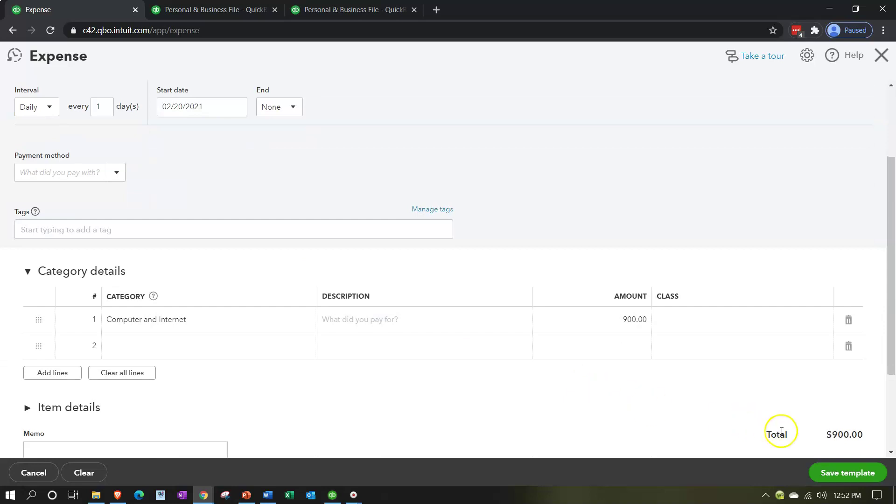
click(831, 471)
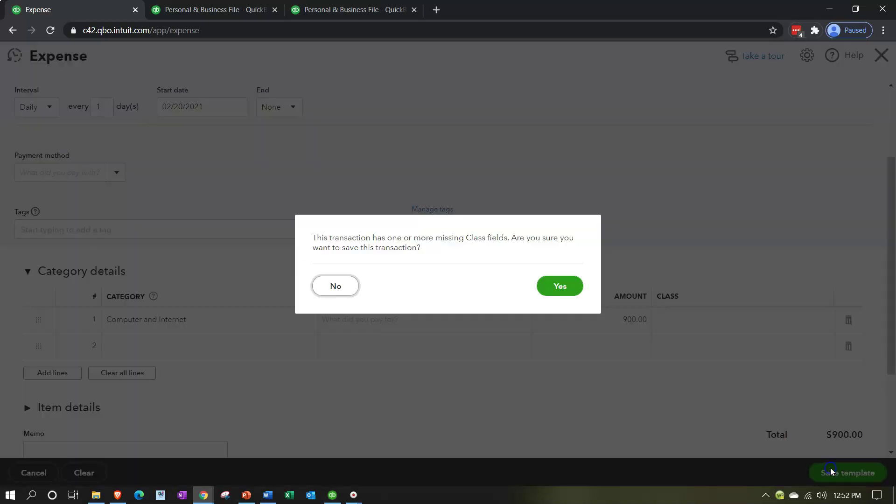
click(580, 290)
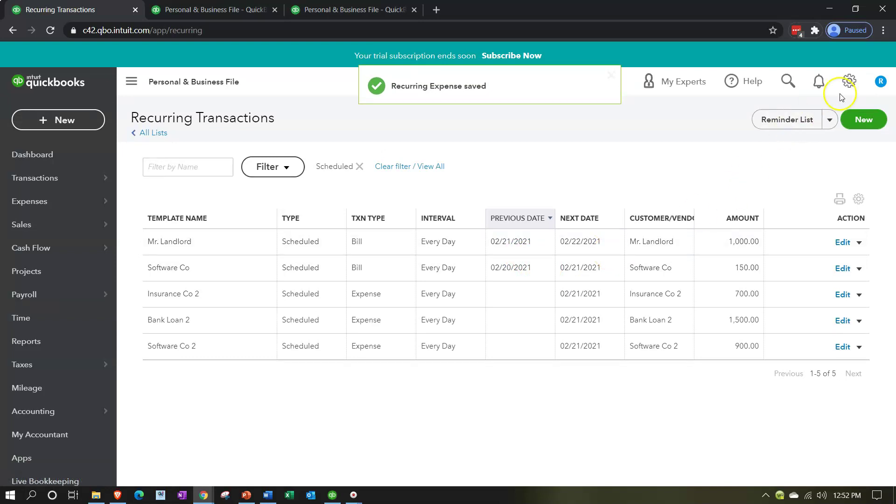
click(849, 81)
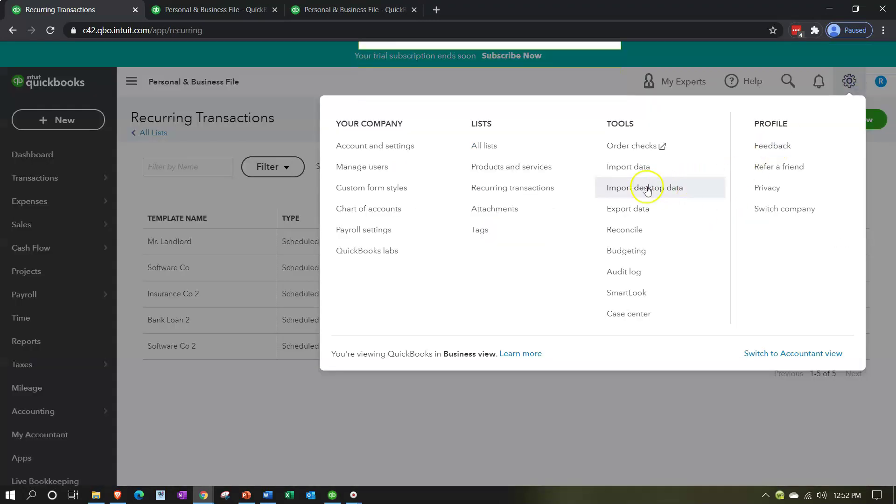
Open Recurring transactions and set the Template Type filter to All, listing all nine templates
click(539, 194)
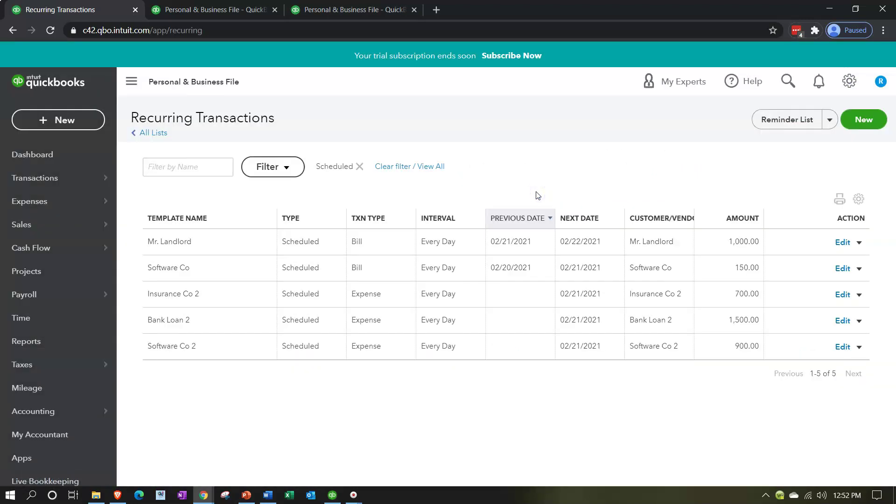
click(276, 167)
click(339, 233)
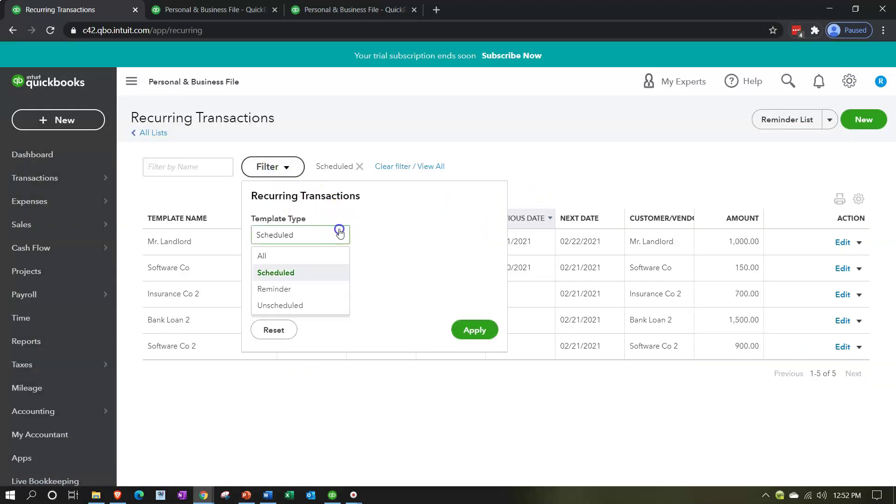
click(297, 255)
click(465, 329)
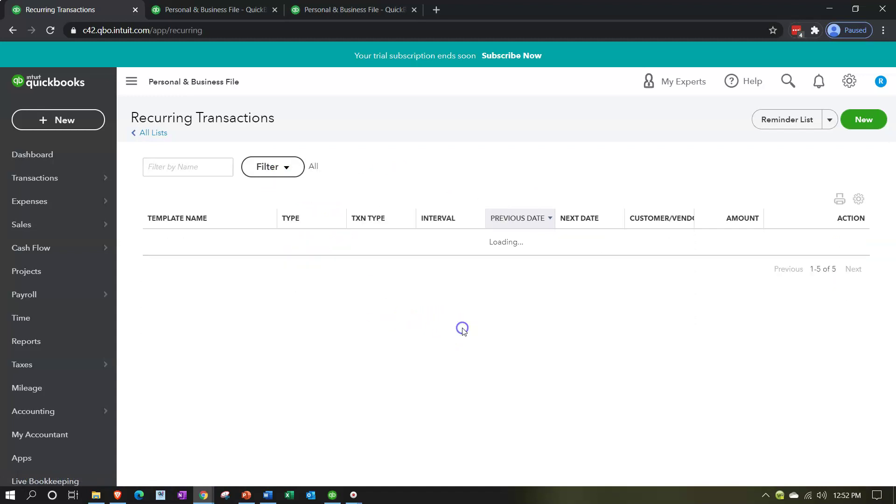
scroll(465, 330, down, 1)
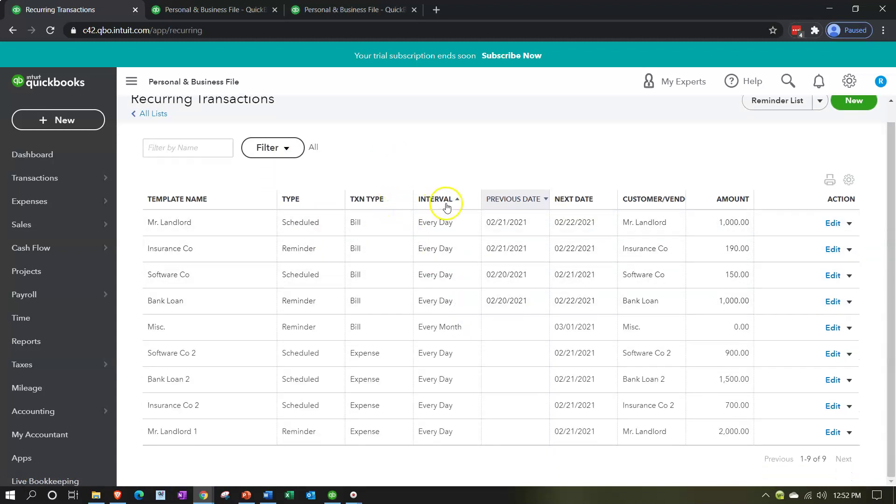
click(496, 197)
click(290, 147)
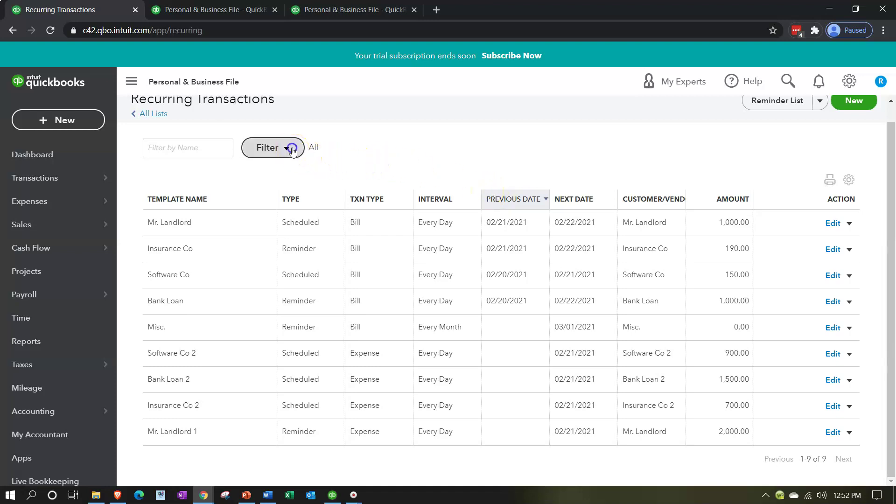
Set the Template Type filter back to Scheduled, showing five templates including Software Co 2
click(339, 216)
click(304, 255)
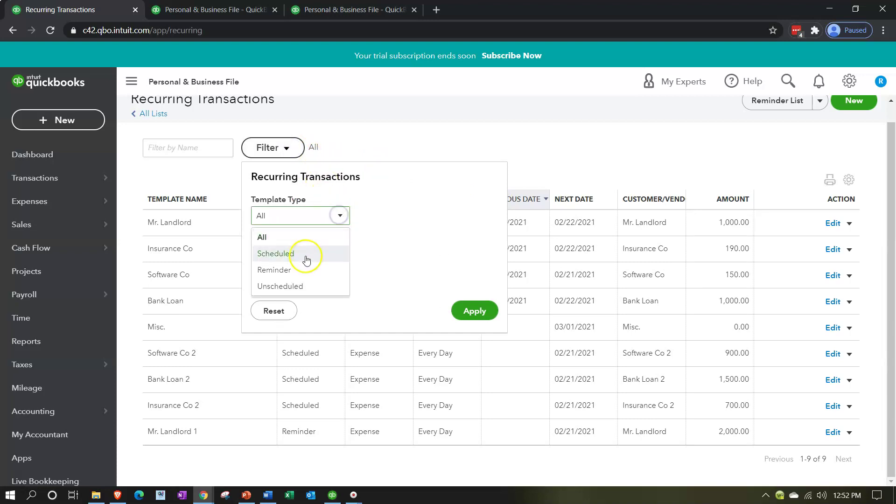
click(458, 307)
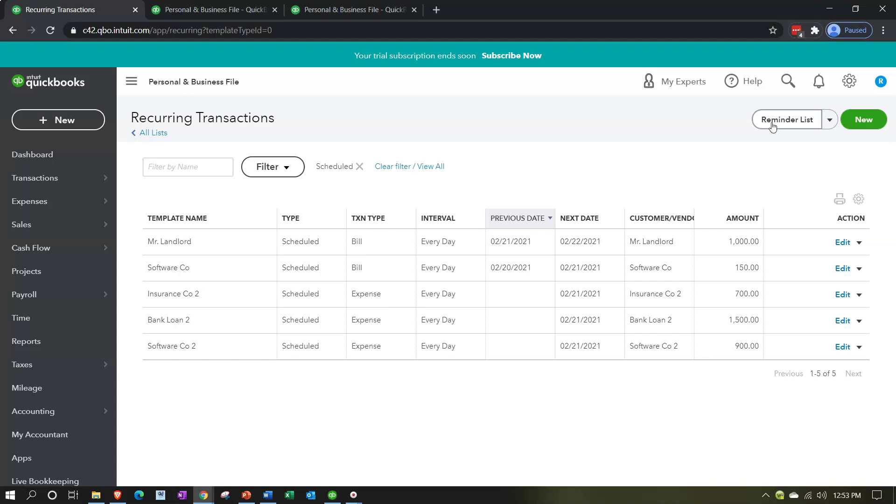
click(692, 193)
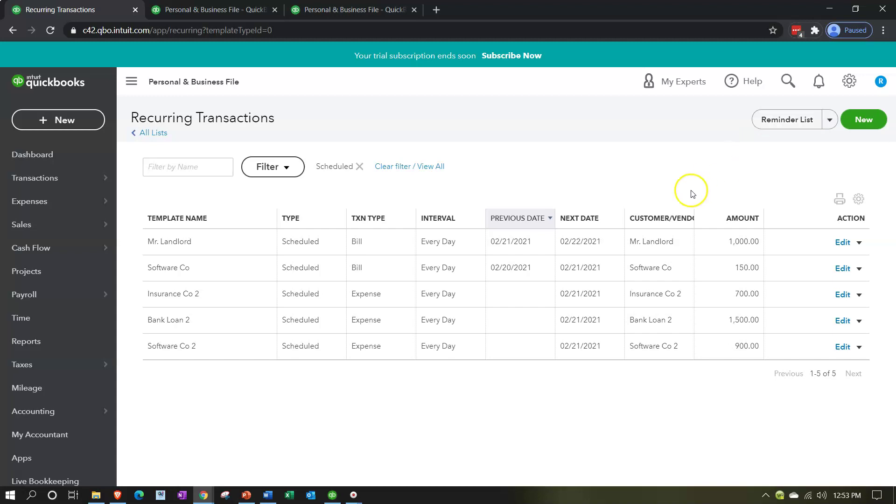